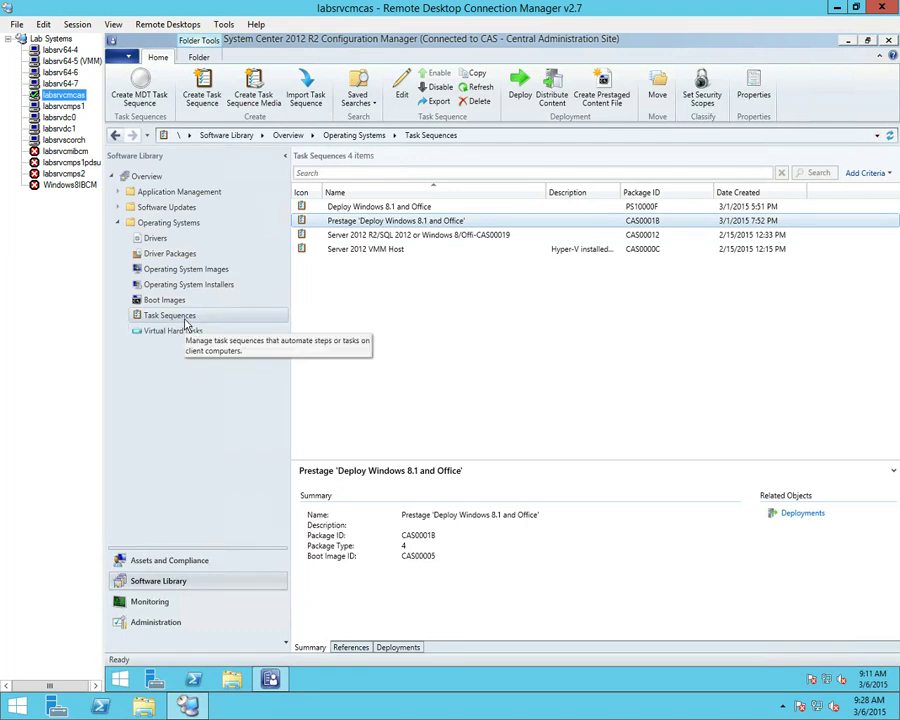
- Start creating task sequence media, choosing Prestaged media as the type and Site-based media for finding the management point
right_click(186, 319)
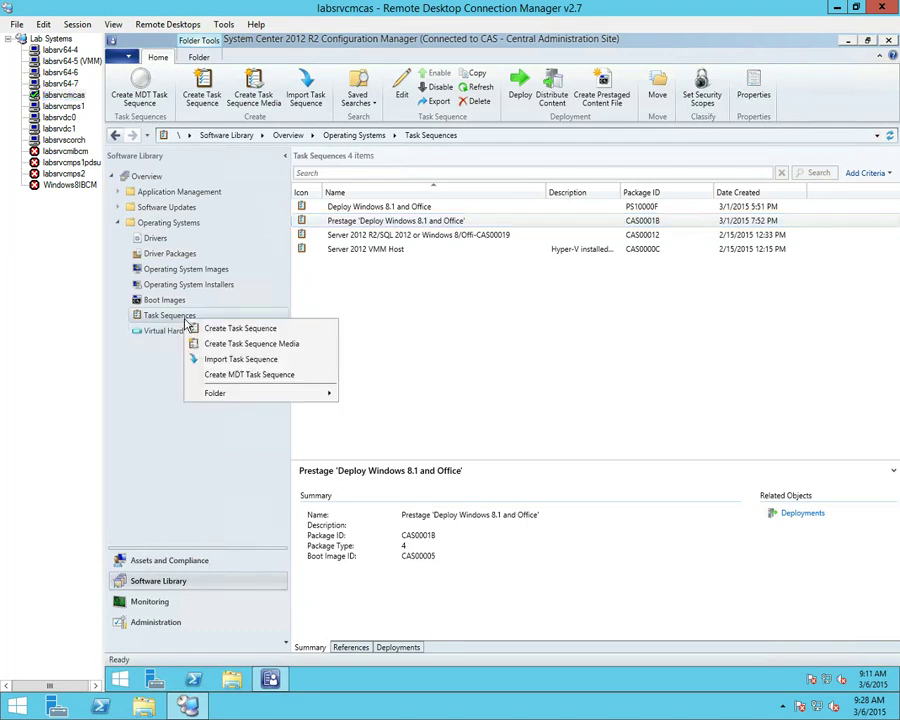
left_click(259, 344)
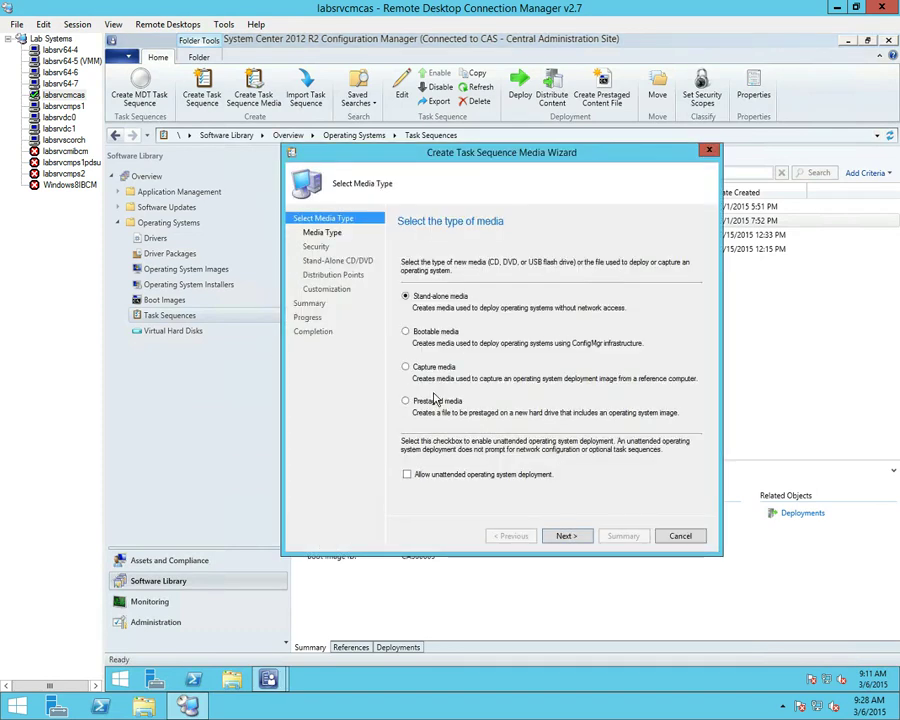
left_click(434, 400)
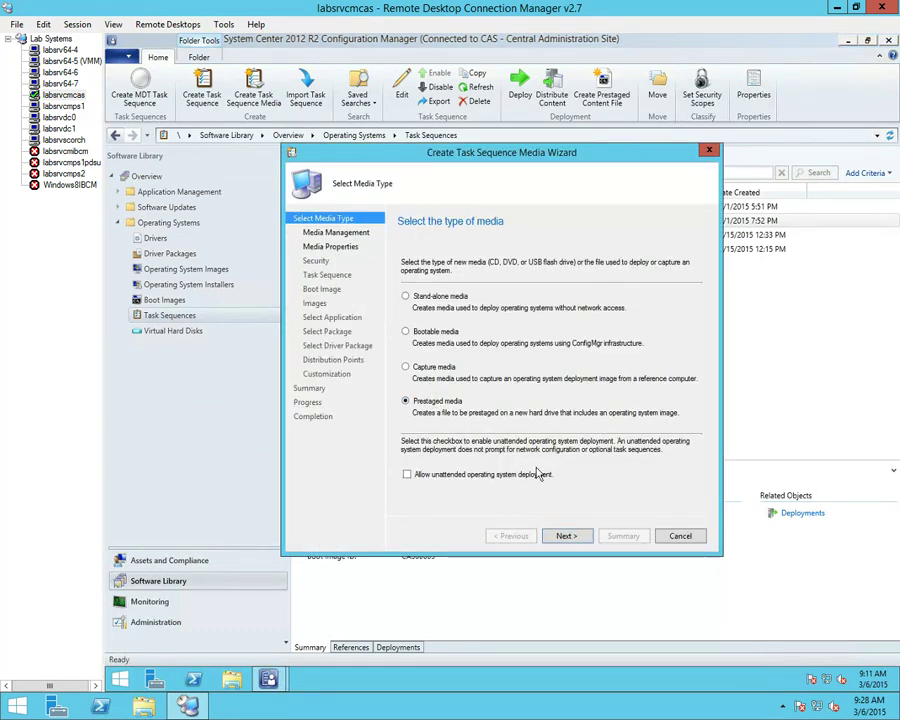
left_click(566, 536)
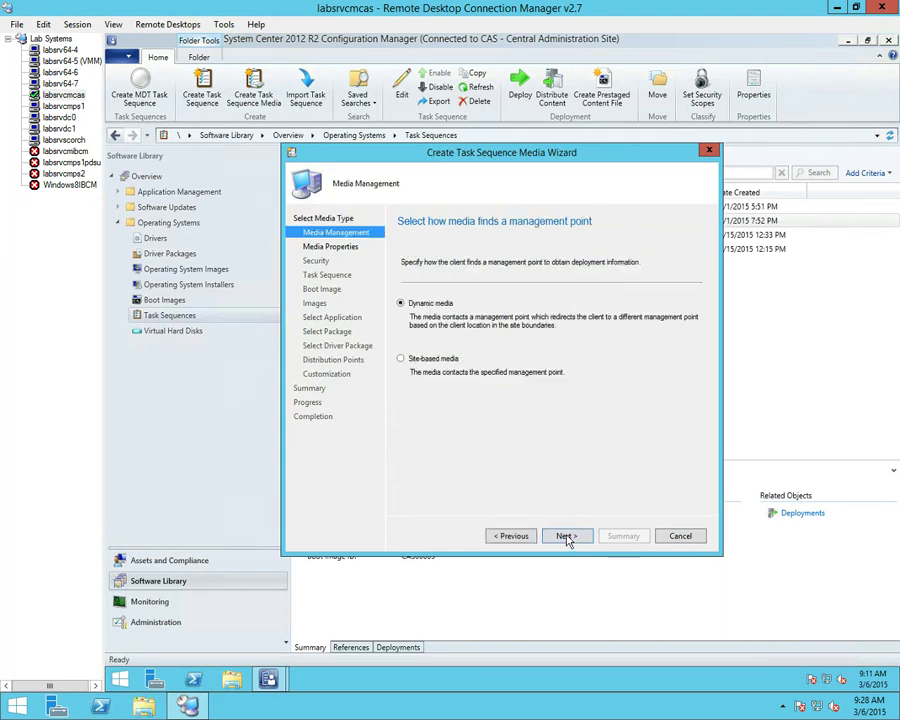
left_click(432, 359)
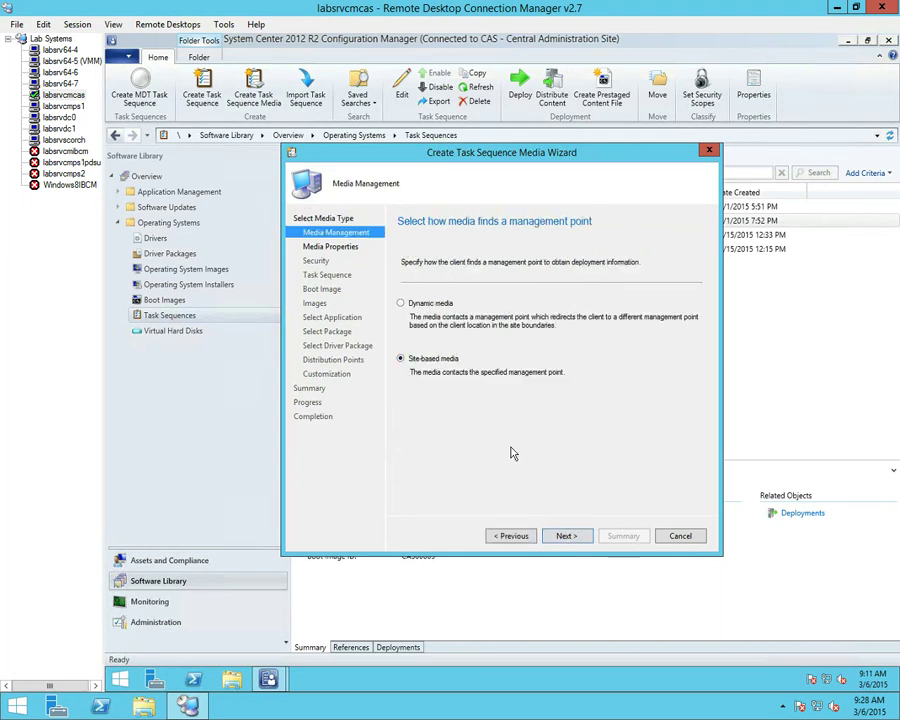
left_click(566, 536)
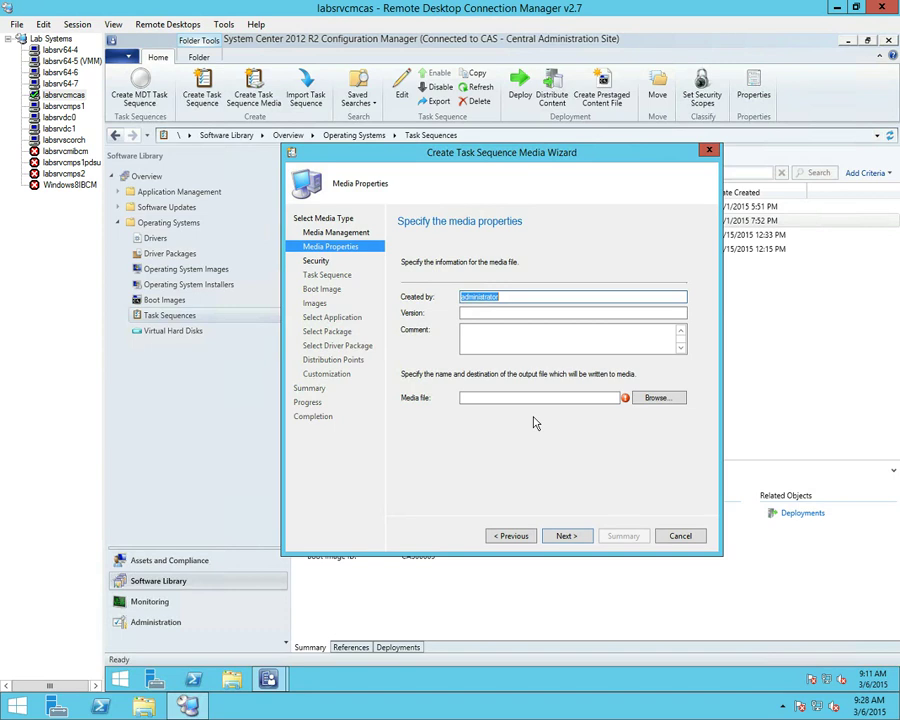
- Enter the creator's name in the media properties and set the media file to c:\testprestaged.iso
type("Test Pre")
key("BackSpace")
key("BackSpace")
key("BackSpace")
key("BackSpace")
key("BackSpace")
key("BackSpace")
key("BackSpace")
key("BackSpace")
type("Steve")
left_click(503, 398)
type("c:\testprestaged.")
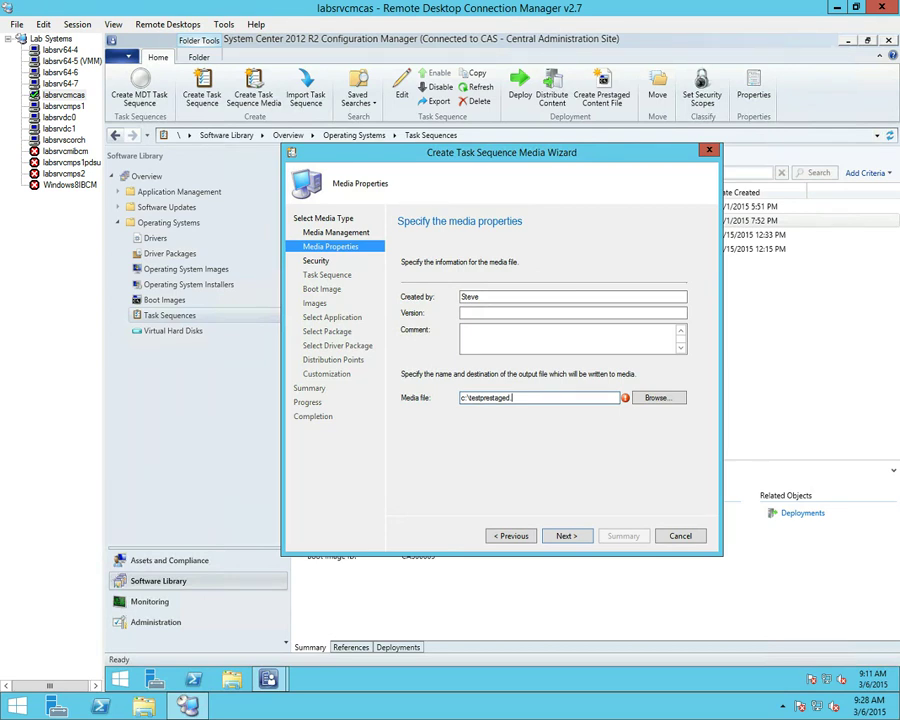
type("iso")
- Go back to the media type choice, try the stand-alone, bootable and capture options, and return to the media properties with Prestaged media selected
left_click(513, 536)
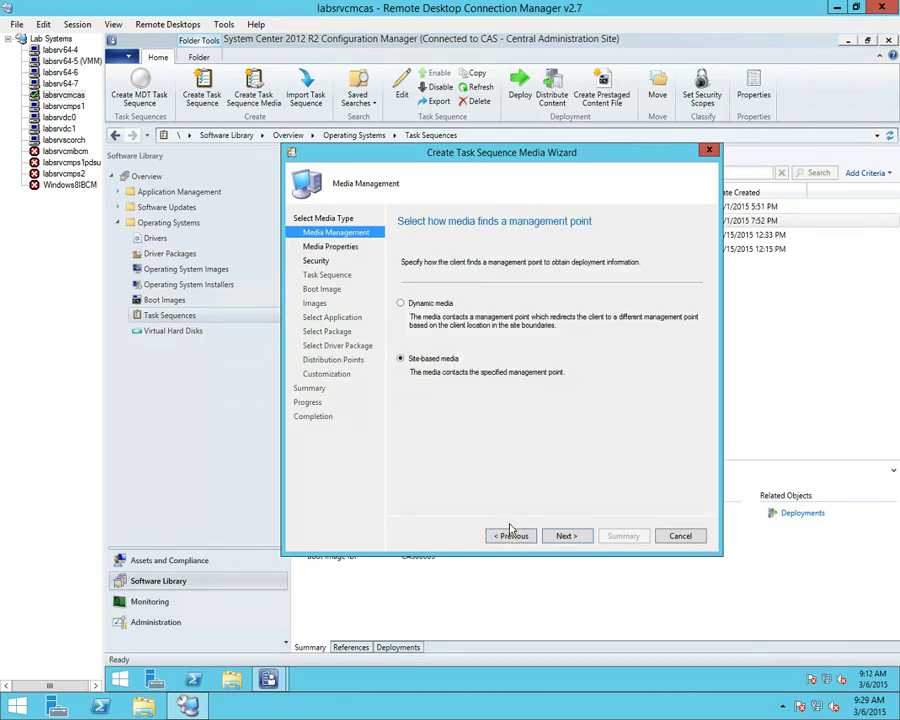
left_click(511, 536)
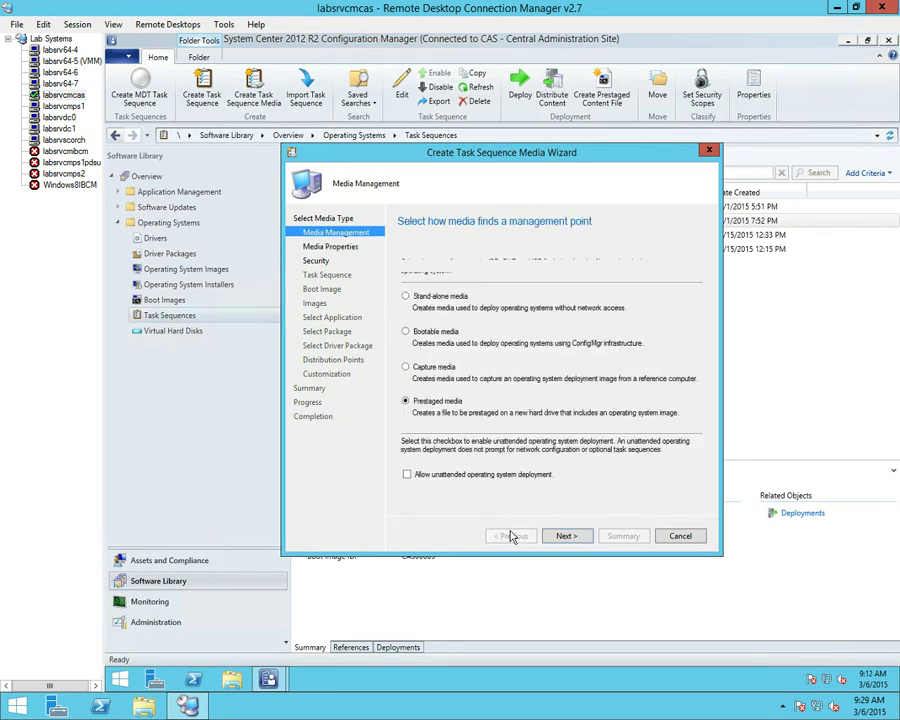
left_click(438, 299)
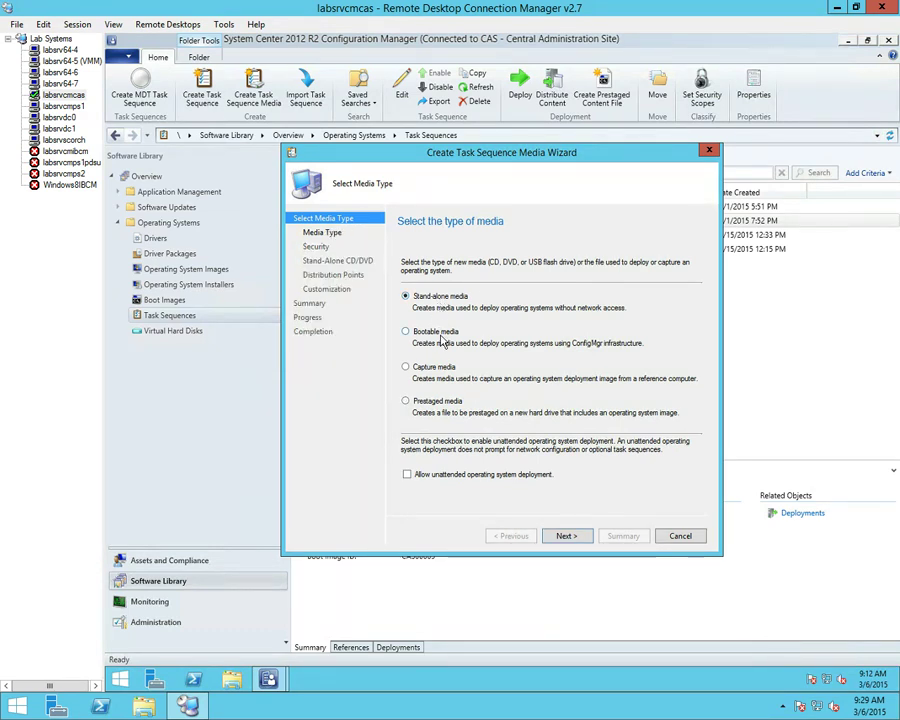
left_click(445, 338)
left_click(447, 369)
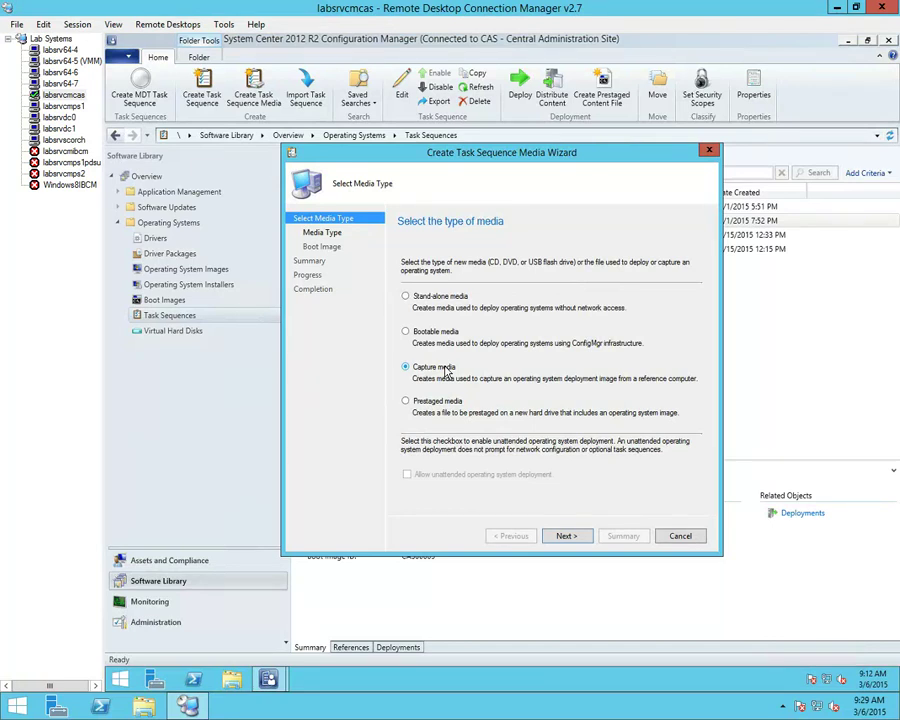
left_click(420, 400)
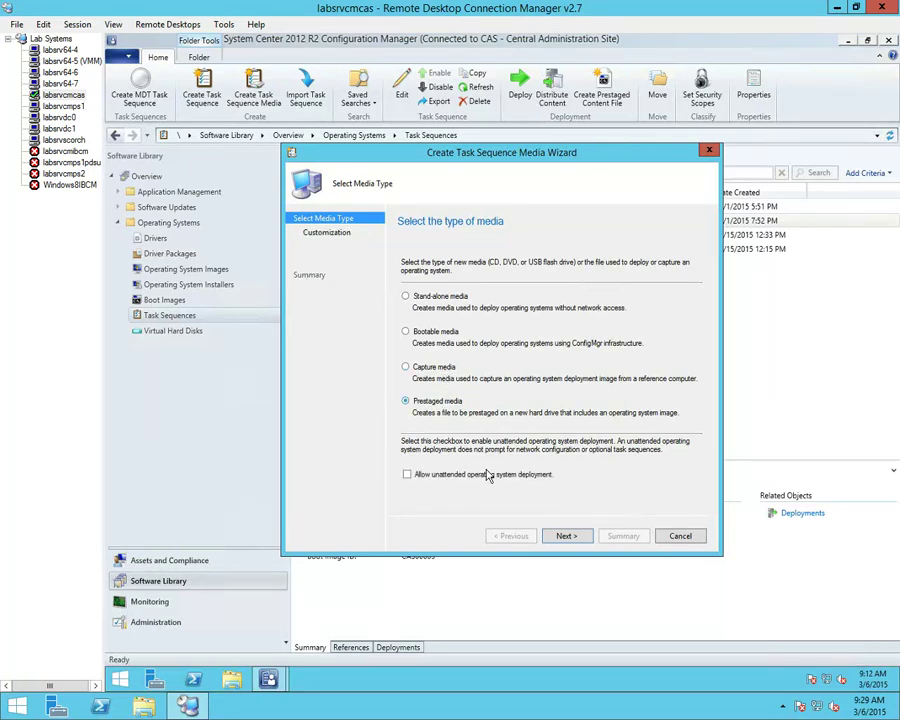
left_click(566, 536)
left_click(565, 537)
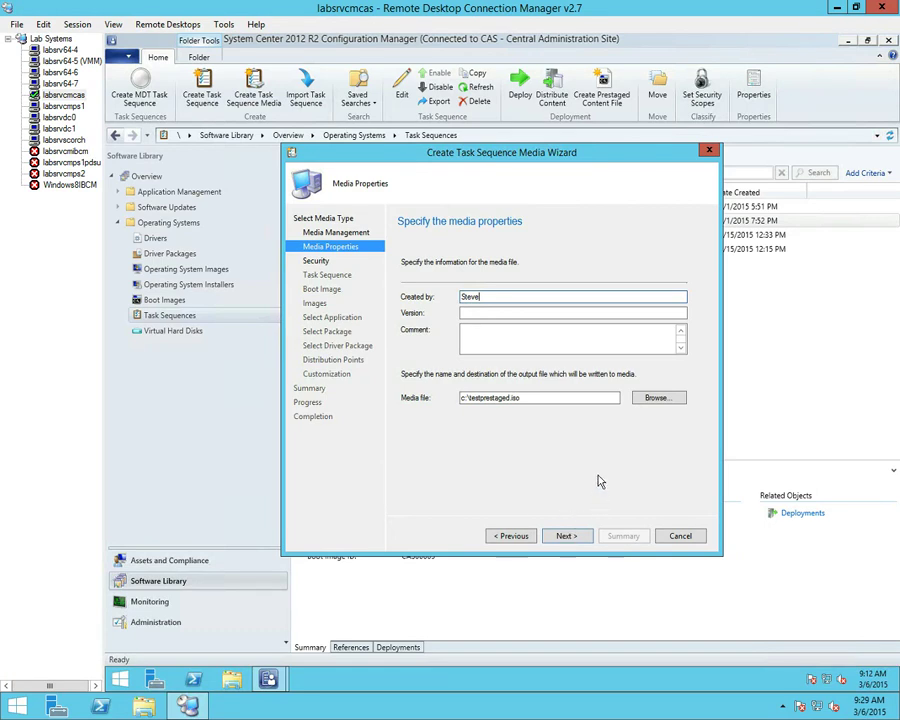
- Change the output media file's extension to wim and continue to the security settings
left_click(531, 397)
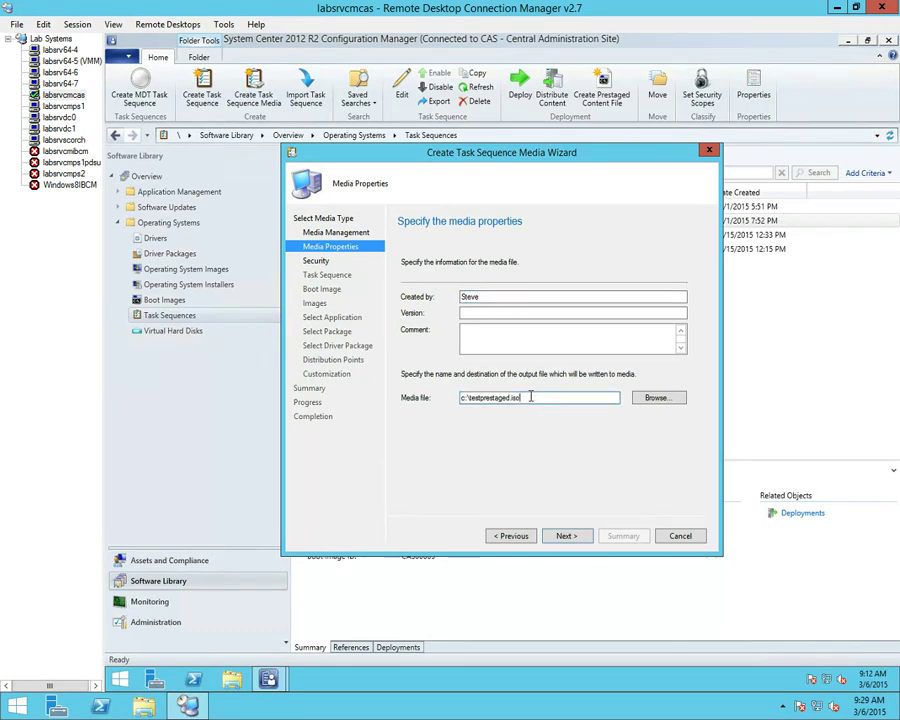
key("BackSpace")
key("BackSpace")
key("BackSpace")
type("wim")
key("BackSpace")
key("BackSpace")
key("BackSpace")
key("BackSpace")
mouse_move(624, 403)
type("wim")
left_click(558, 536)
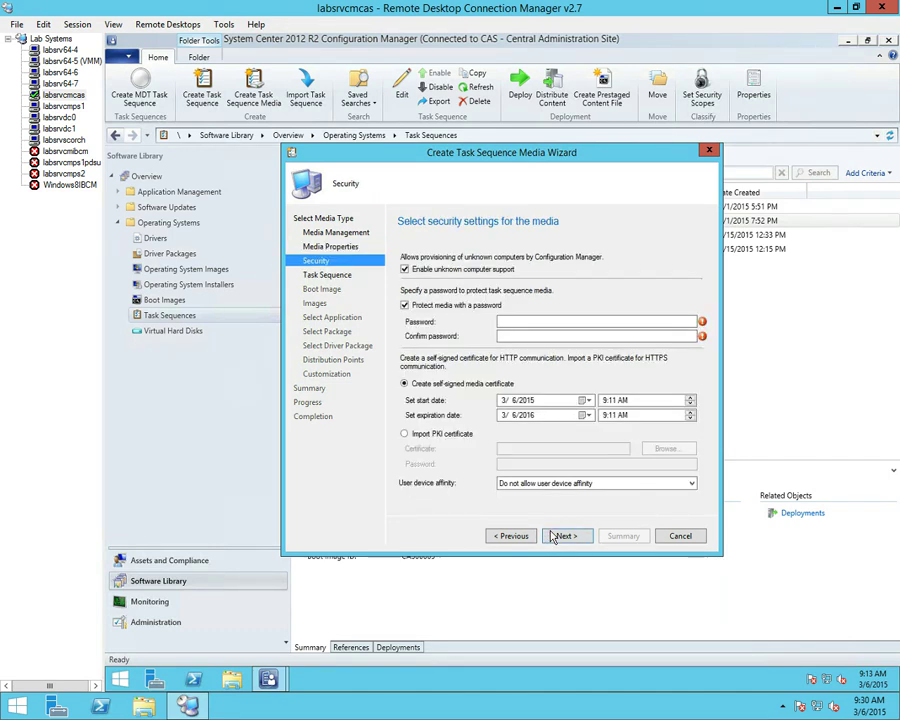
- Turn off password protection for the media and select the Deploy Windows 8.1 and Office task sequence to run from it
left_click(455, 306)
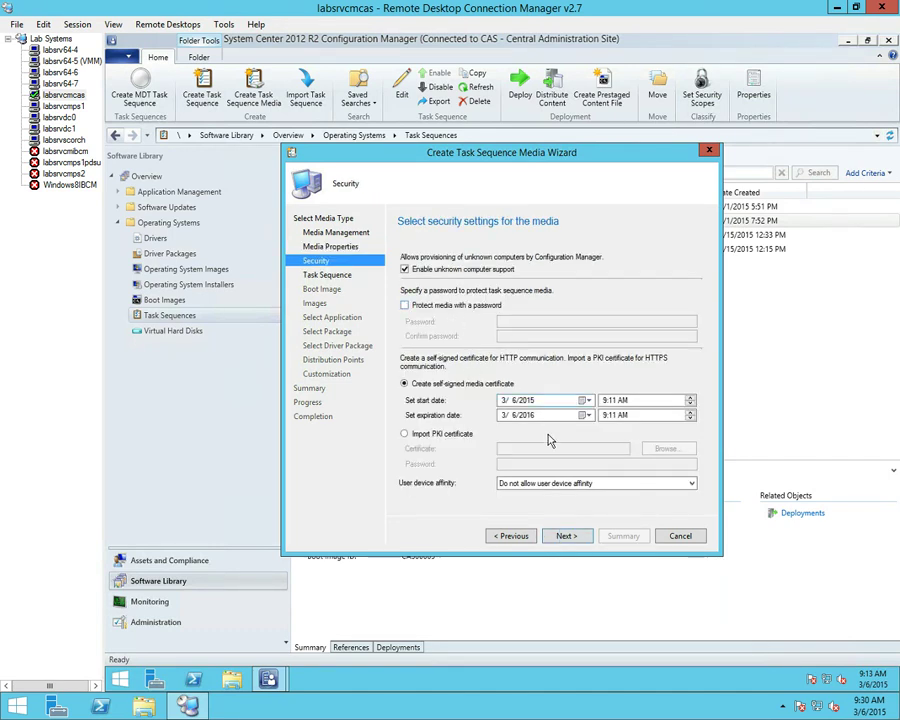
left_click(567, 537)
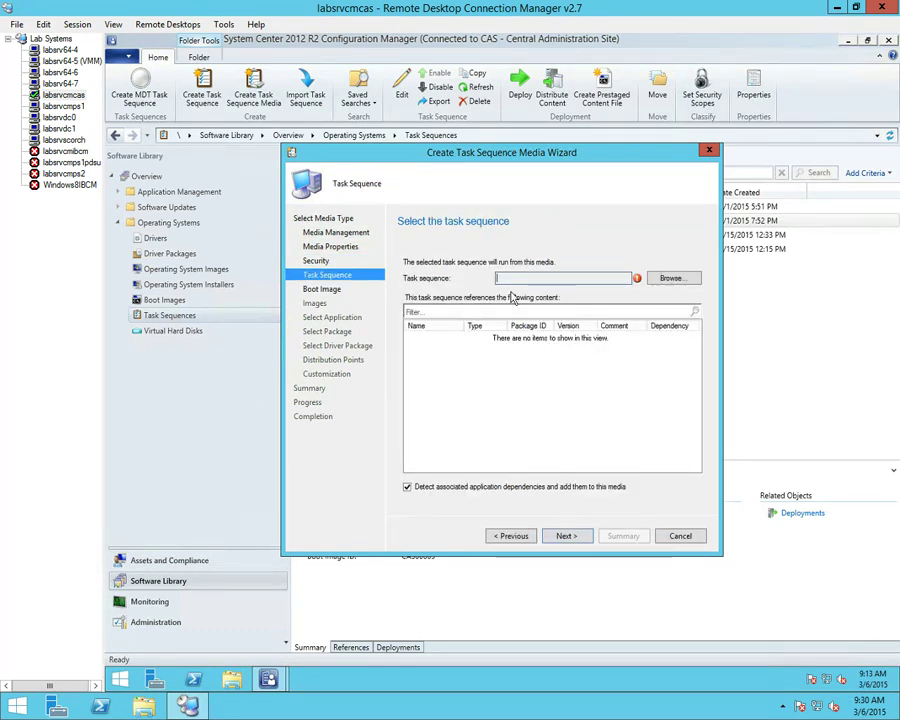
left_click(662, 281)
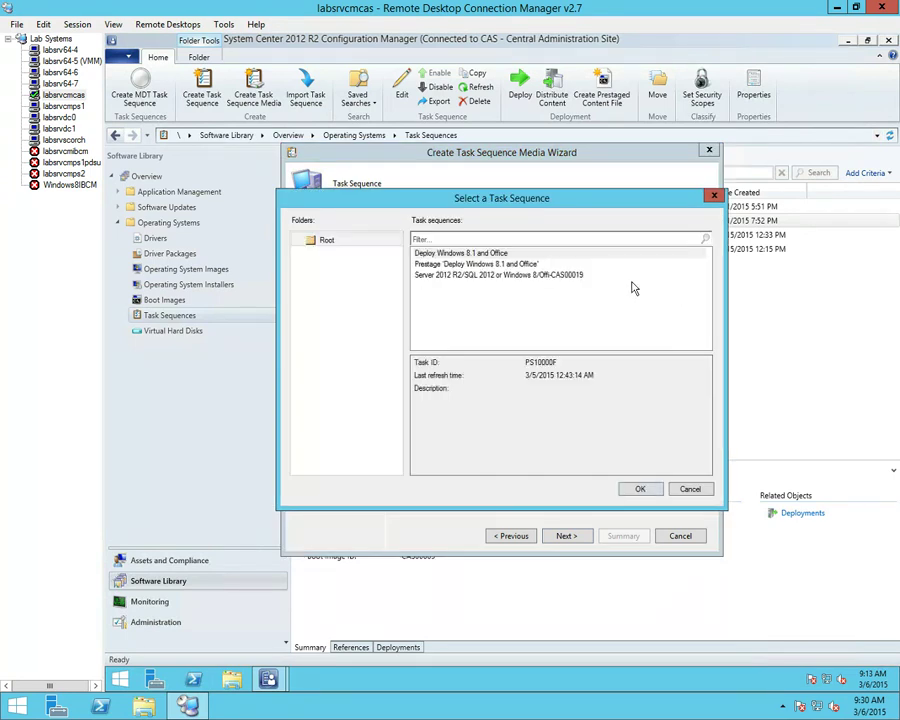
left_click(463, 256)
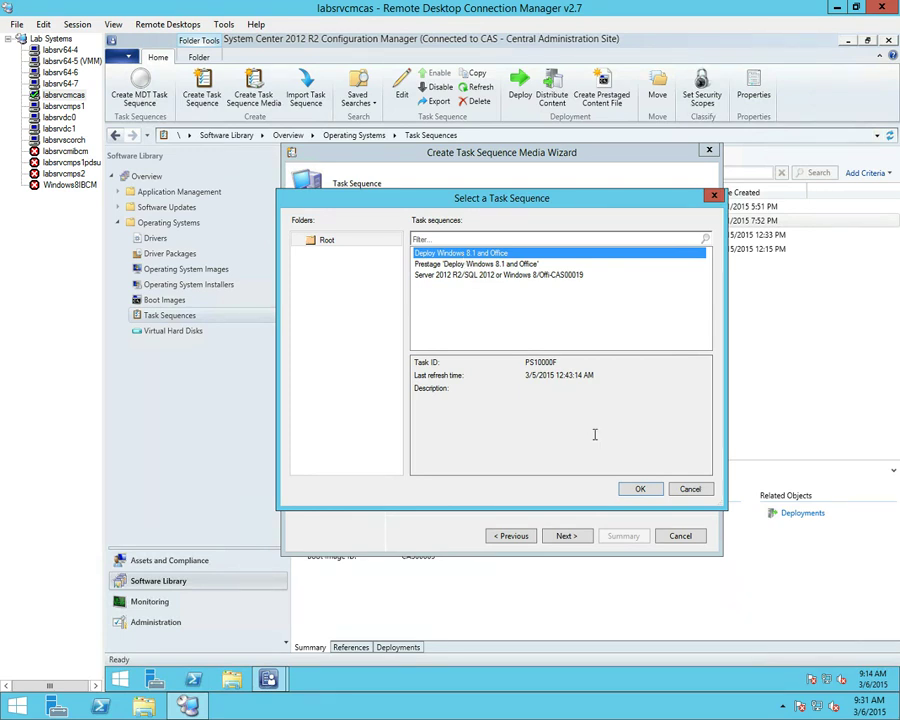
left_click(641, 489)
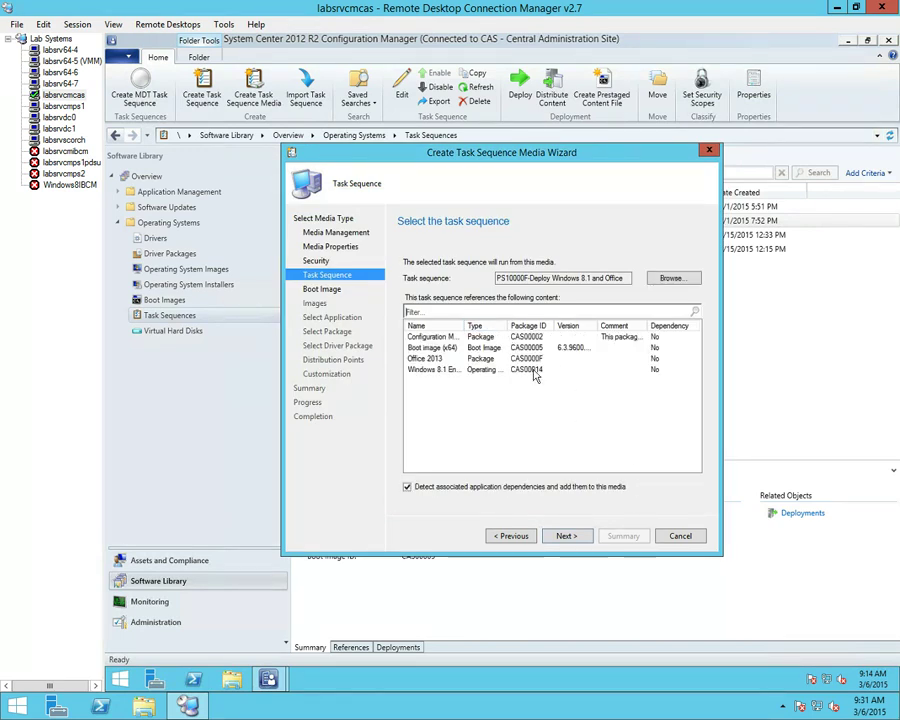
double_click(465, 326)
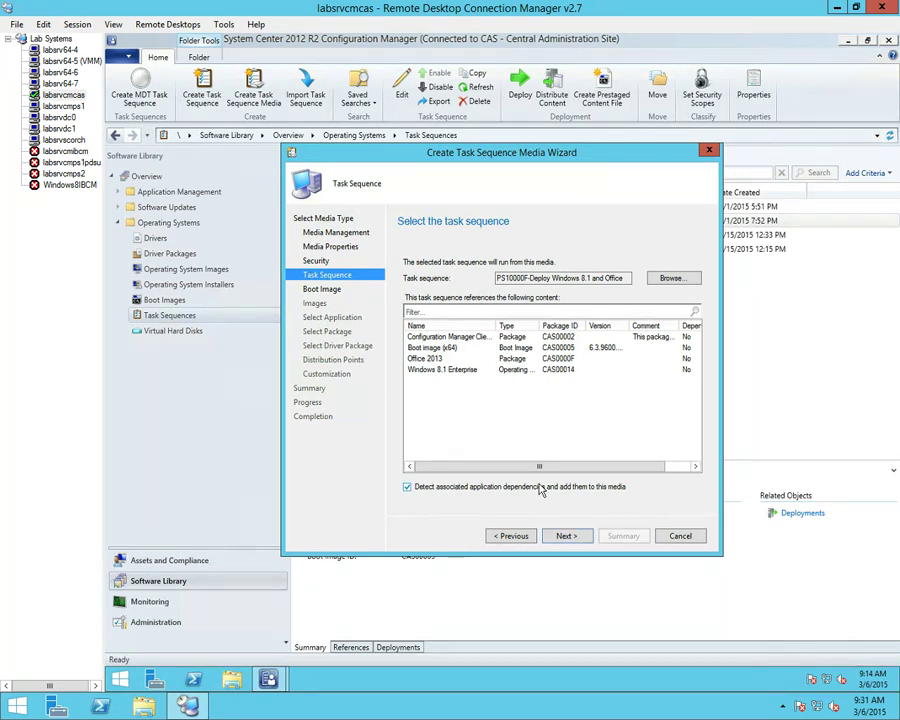
left_click(566, 536)
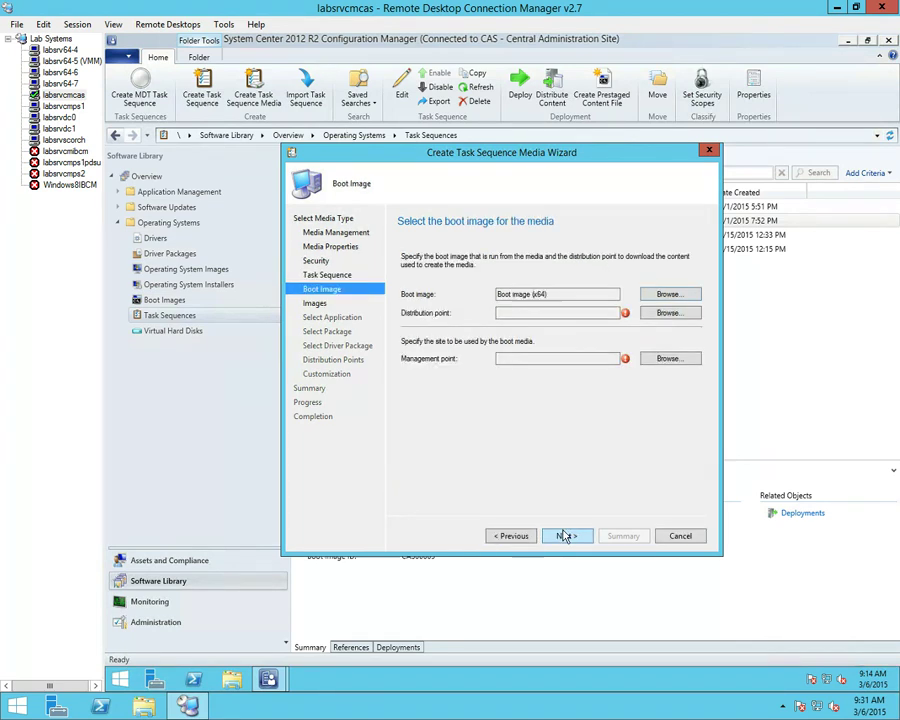
- For the boot image, choose LABSRVCMPS1.CONTOSO.COM as the distribution point and labsrvcmps1.contoso.com (PS1) as the management point
left_click(665, 314)
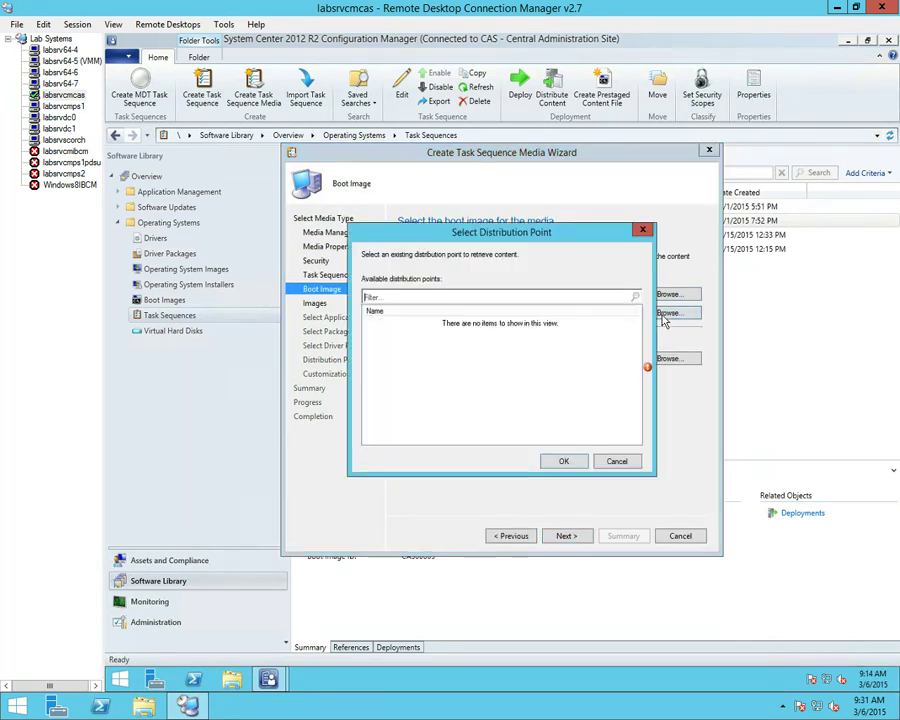
left_click(431, 324)
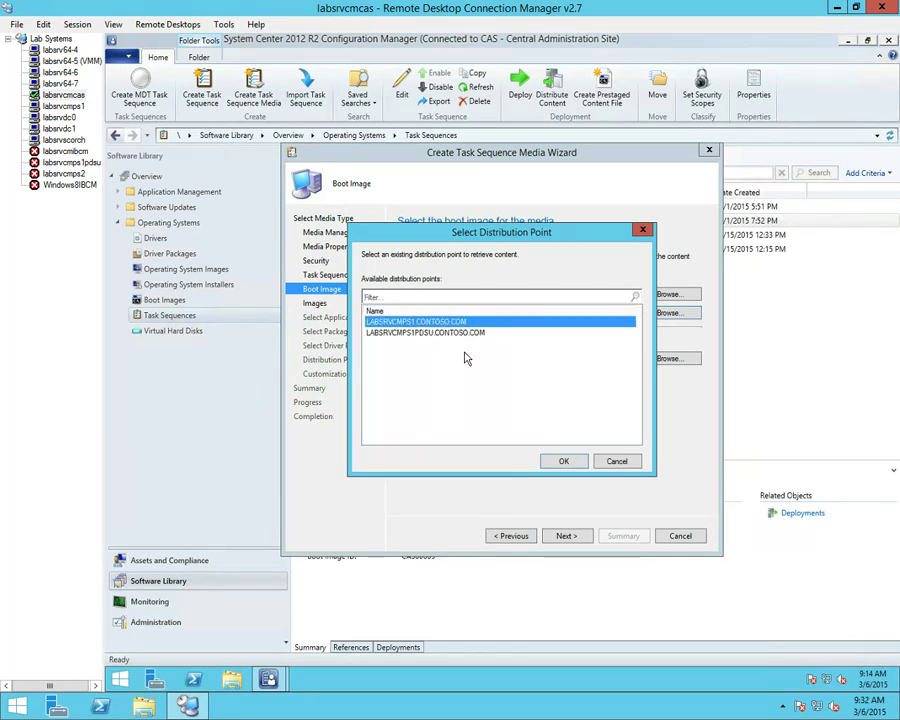
left_click(562, 460)
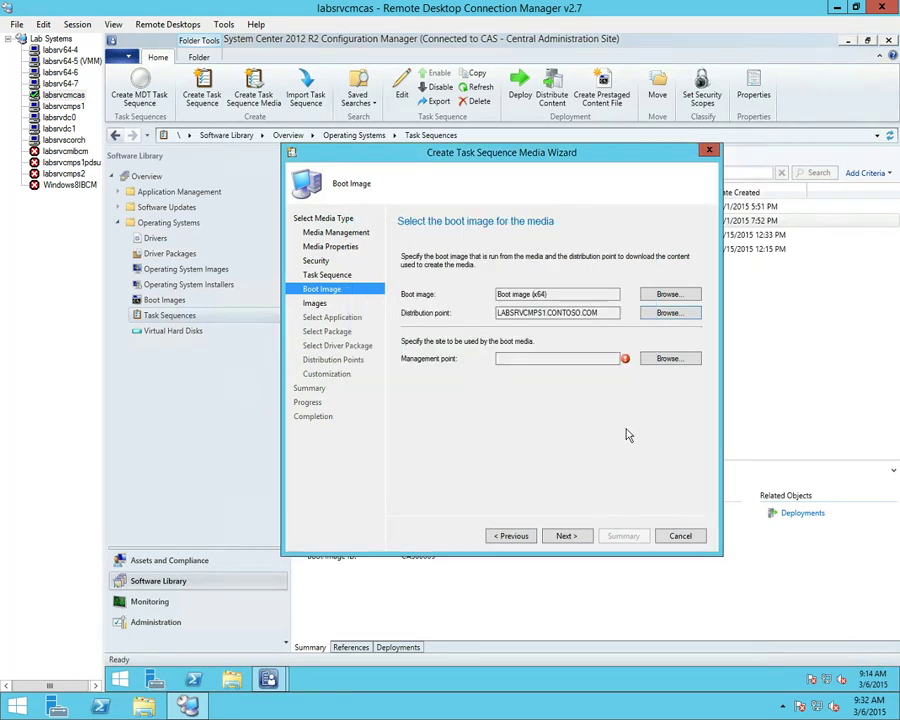
left_click(666, 359)
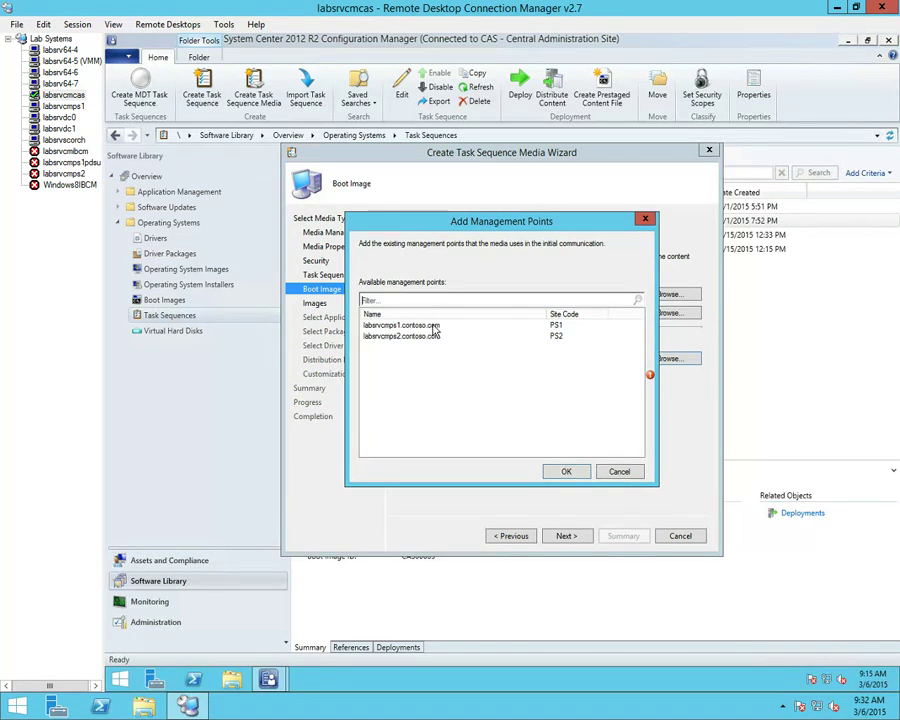
left_click(430, 326)
left_click(562, 471)
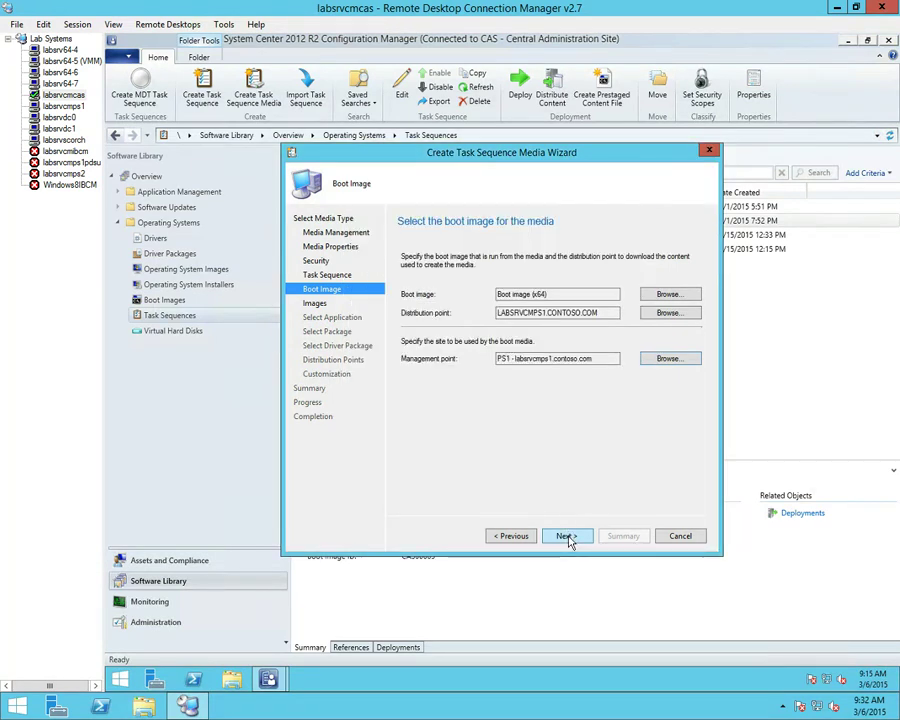
left_click(566, 536)
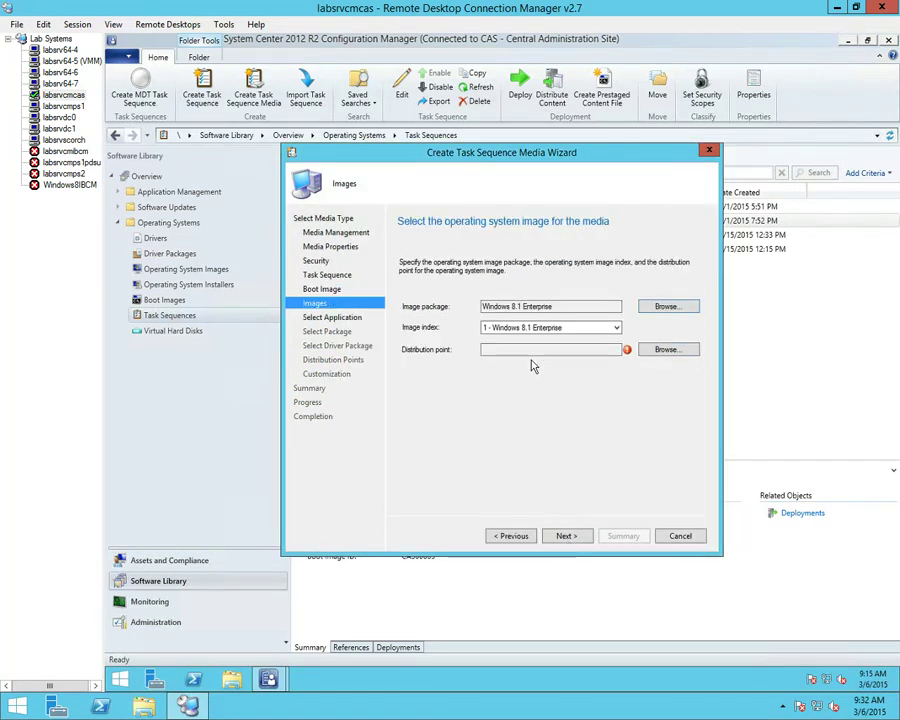
- Choose a distribution point for the Windows 8.1 Enterprise operating system image
left_click(667, 352)
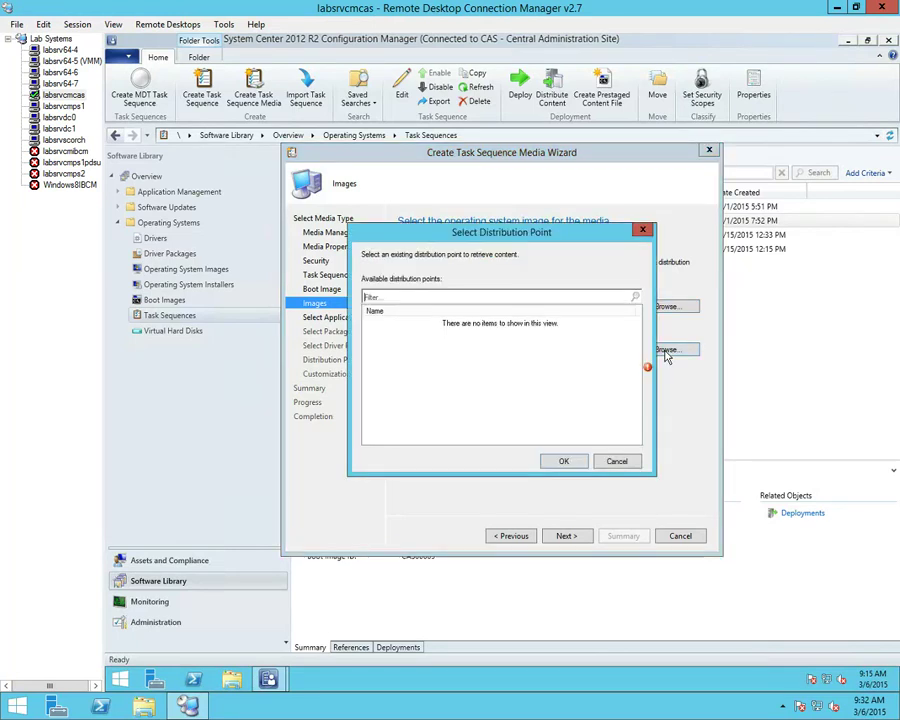
left_click(556, 462)
left_click(563, 535)
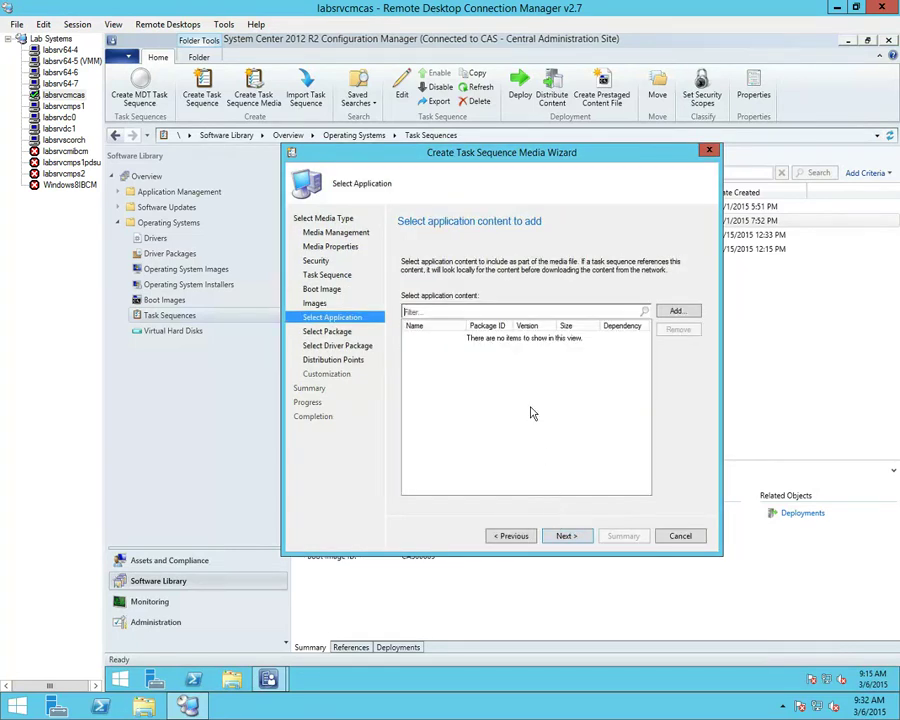
- Check which deployment packages can be added as application content, and continue to the package content without adding any
left_click(686, 313)
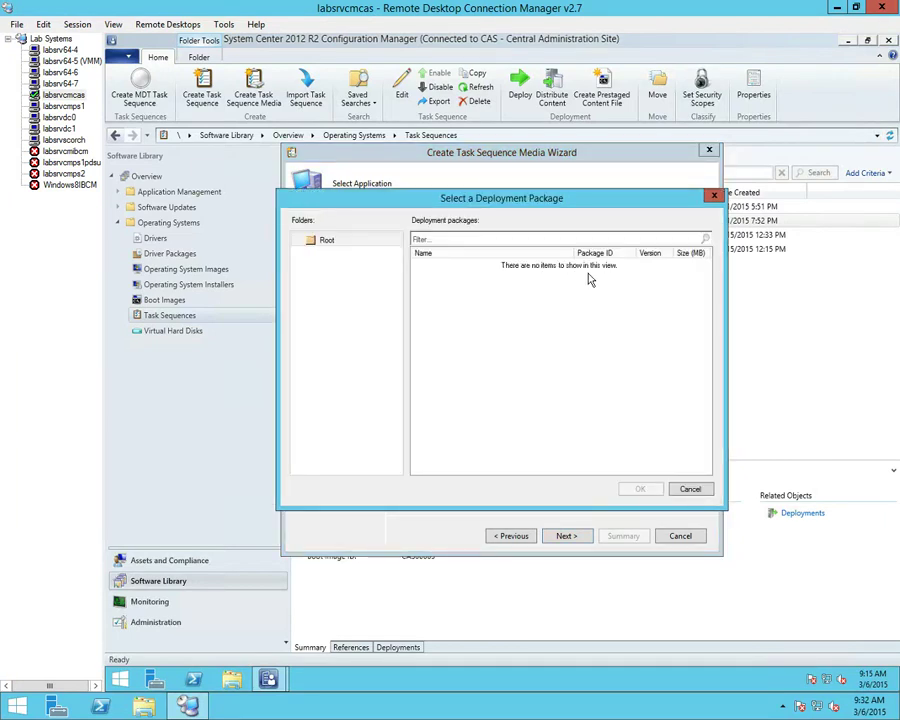
left_click(690, 490)
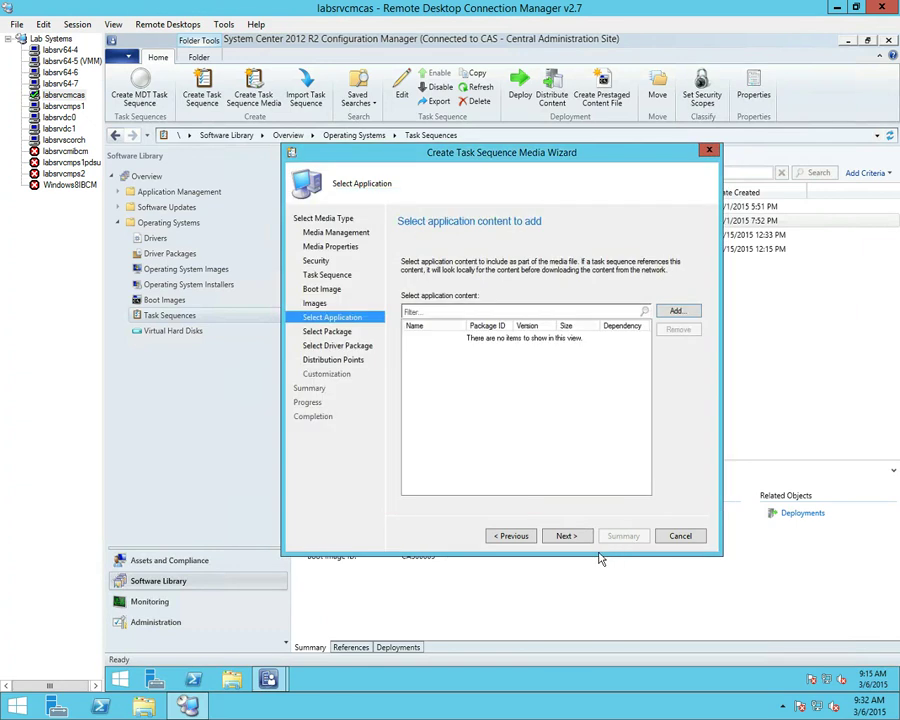
left_click(567, 537)
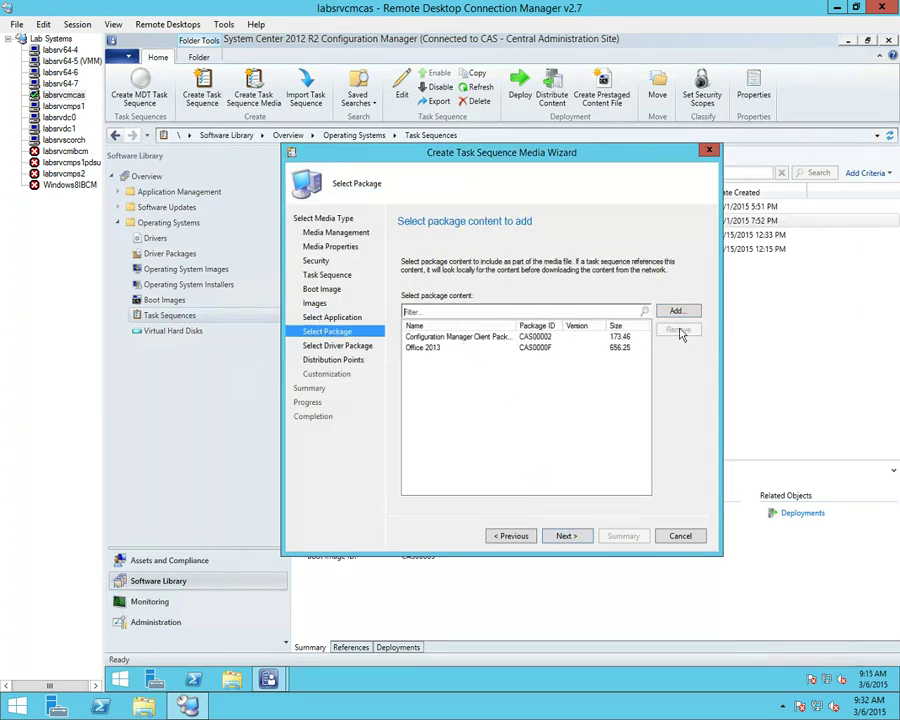
- Try to remove the Configuration Manager client package from the media's package content
left_click(598, 338)
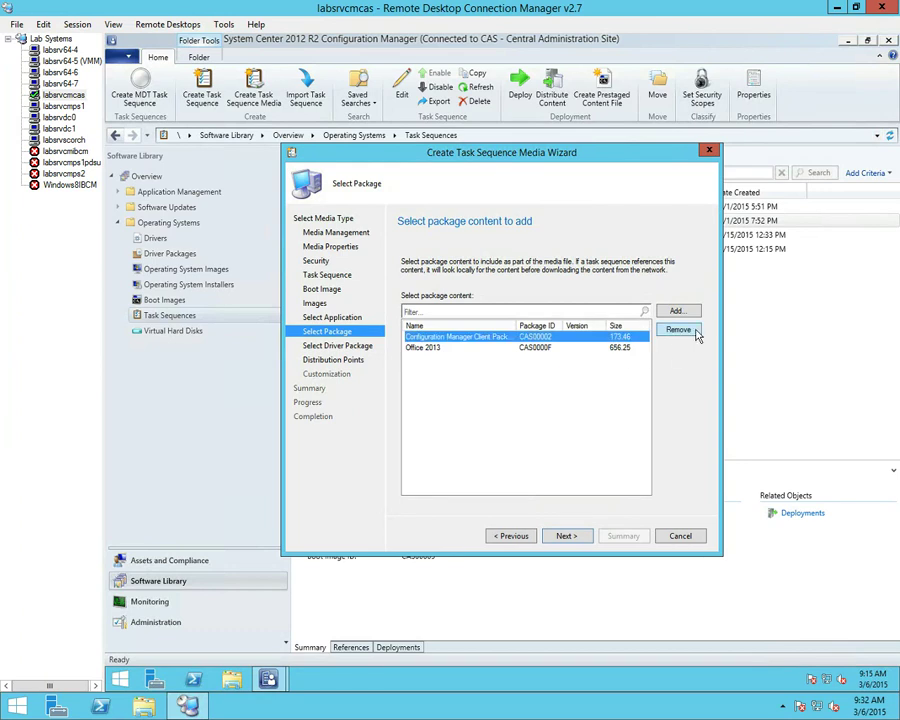
left_click(697, 332)
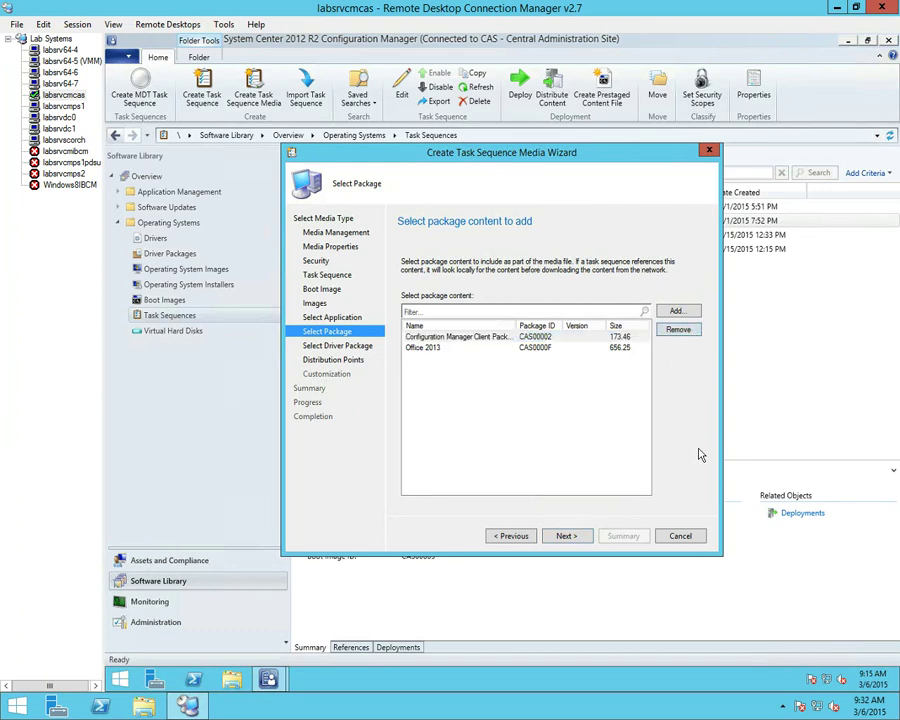
- Remove the Configuration Manager client package from the media's package content, keeping Office 2013
left_click(463, 346)
left_click(460, 338)
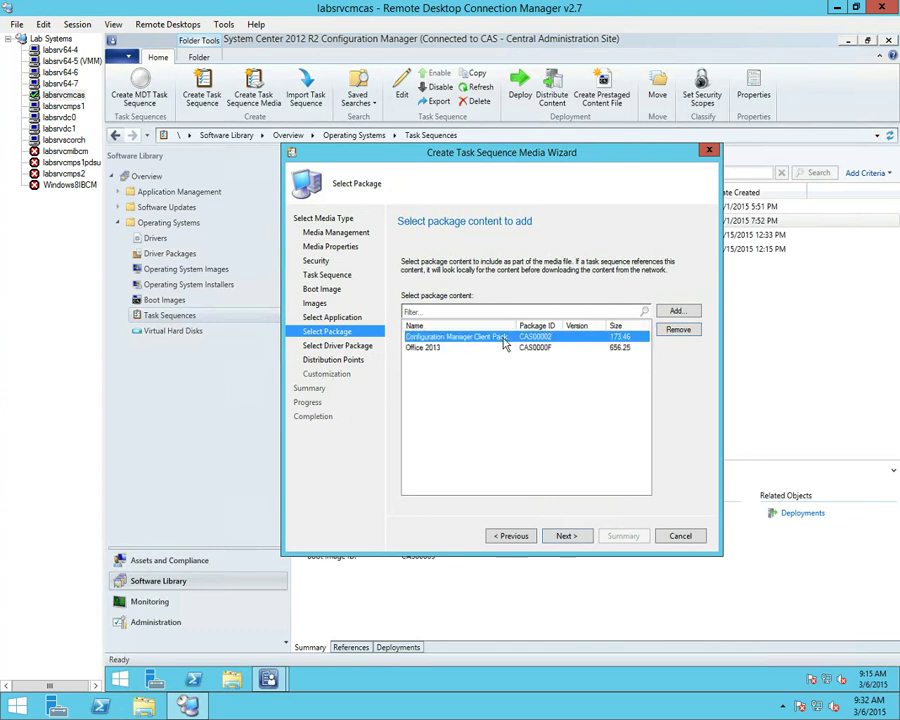
left_click(662, 332)
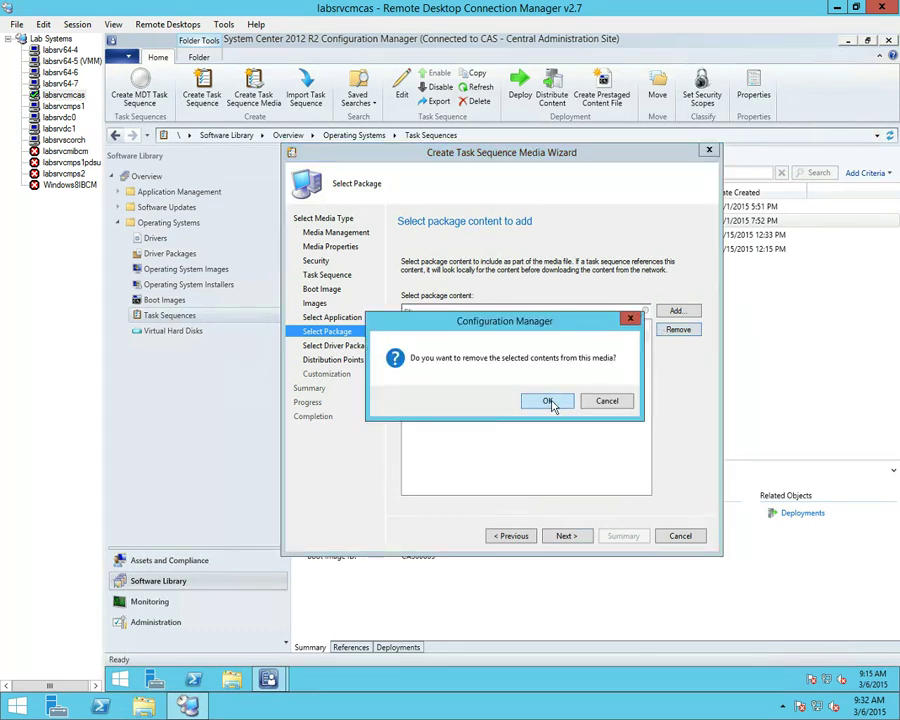
left_click(548, 401)
left_click(645, 338)
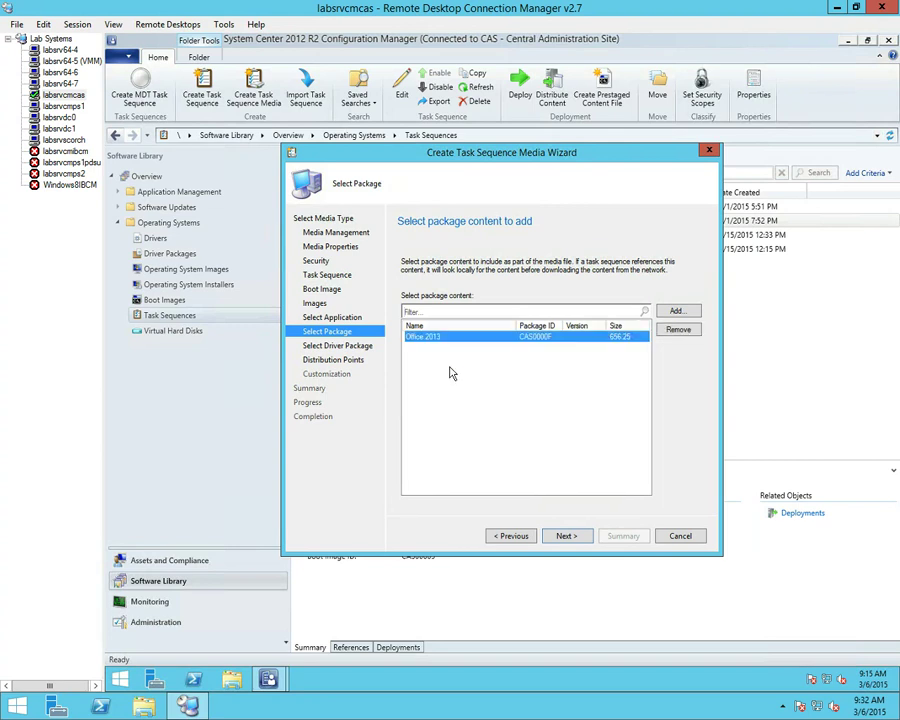
- Check which other deployment packages can be added, and continue past the driver package content without adding any
left_click(676, 311)
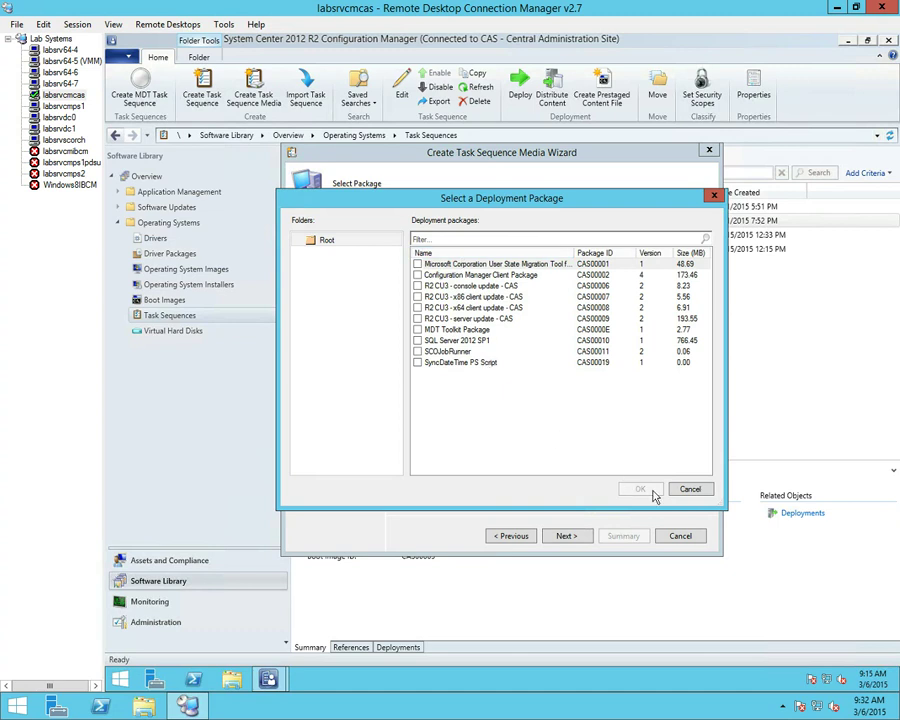
left_click(690, 489)
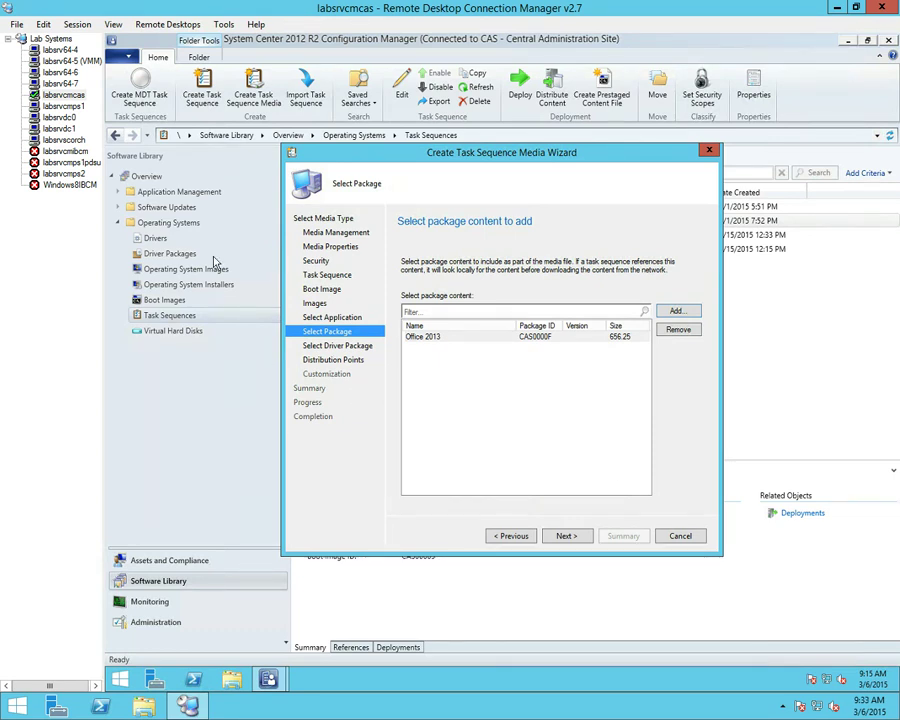
left_click(563, 537)
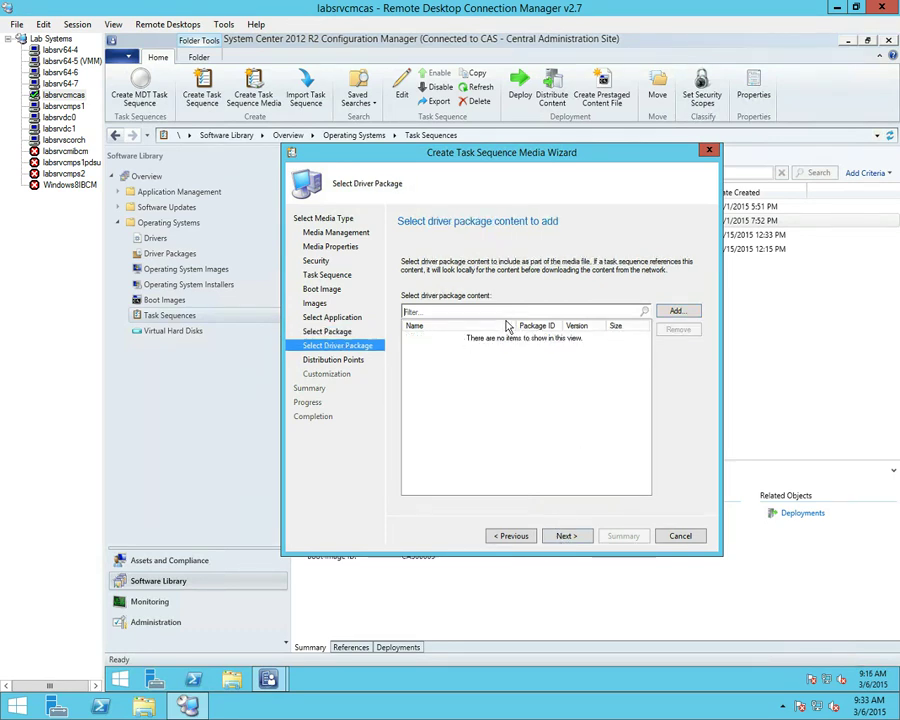
left_click(566, 537)
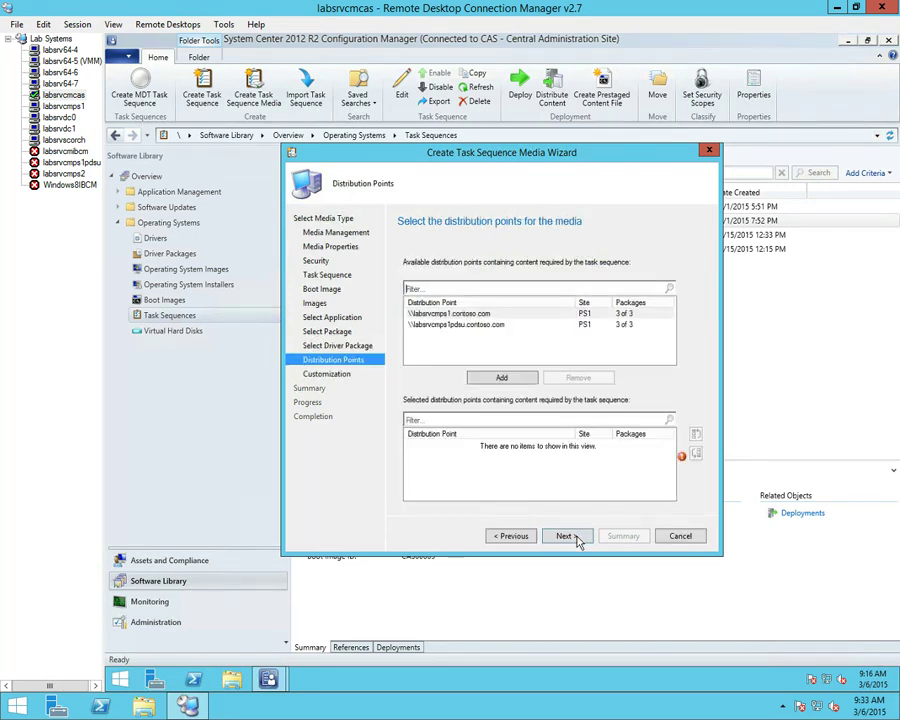
- Add labsrvcmps1.contoso.com as the distribution point for the media and continue to the customization settings
left_click(465, 315)
left_click(501, 377)
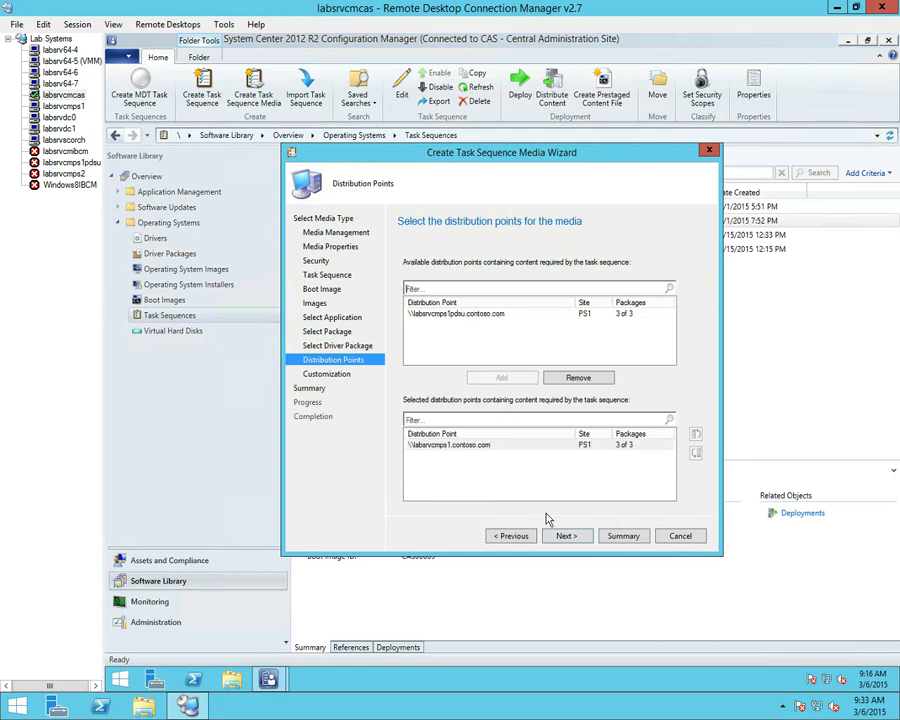
left_click(566, 537)
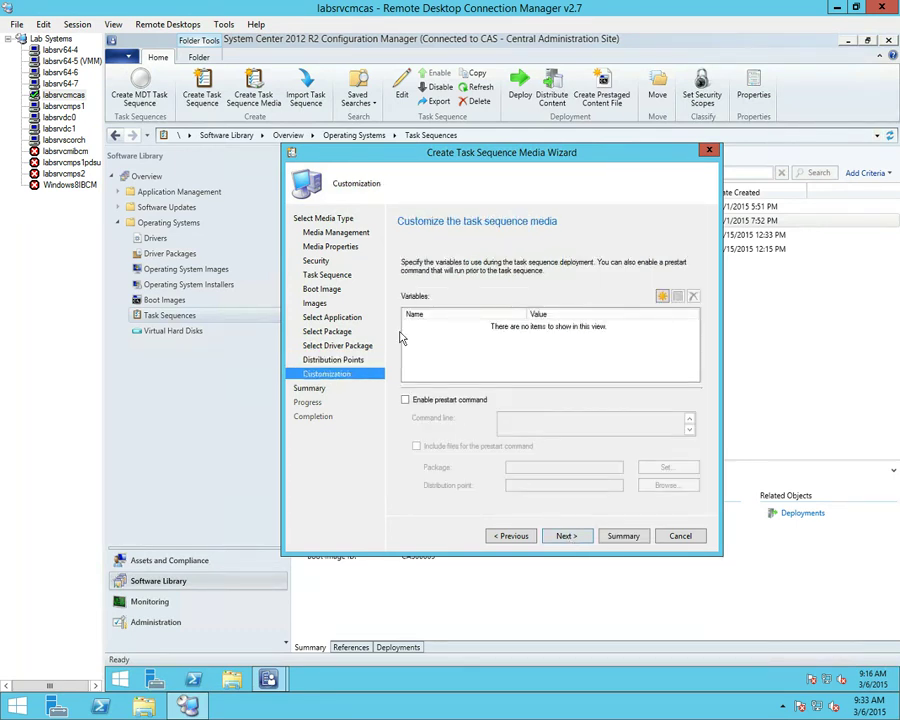
- Review the summary of the media settings without adding variables or a prestart command, and exit the wizard without creating the media
left_click(562, 537)
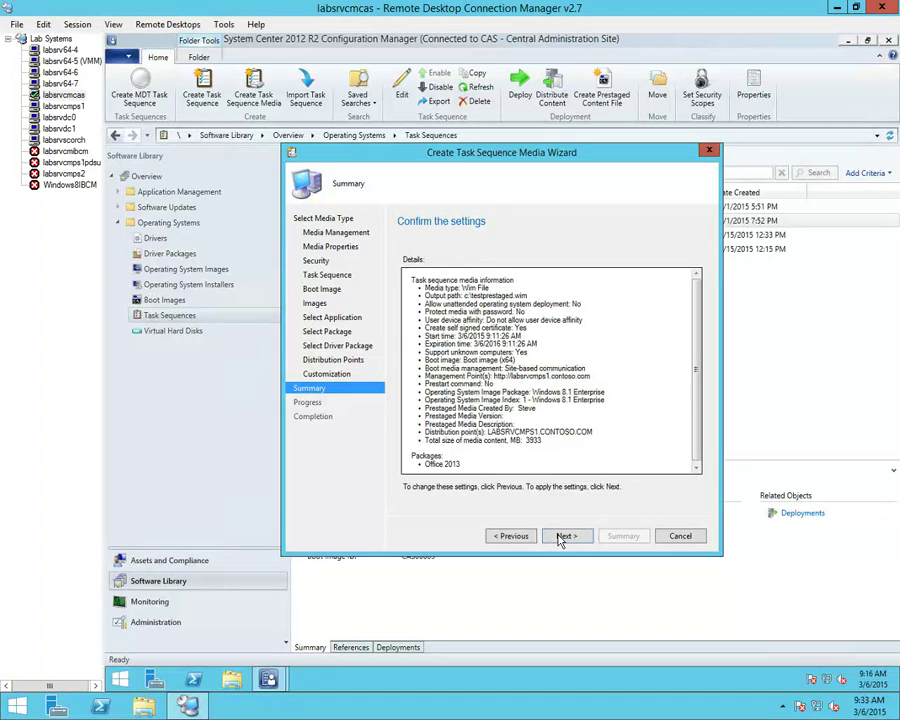
left_click(680, 535)
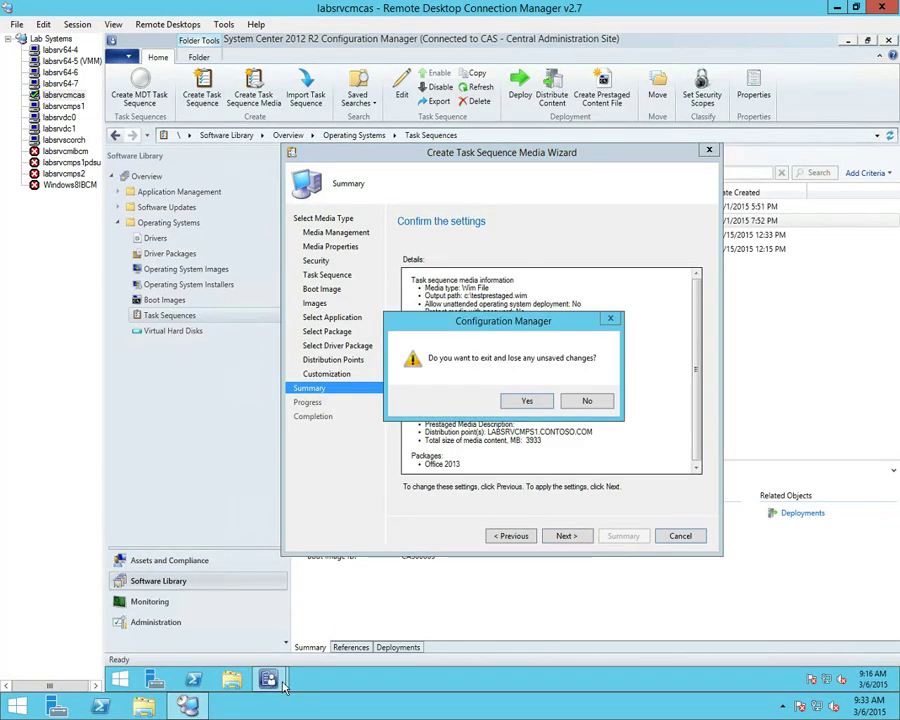
left_click(527, 400)
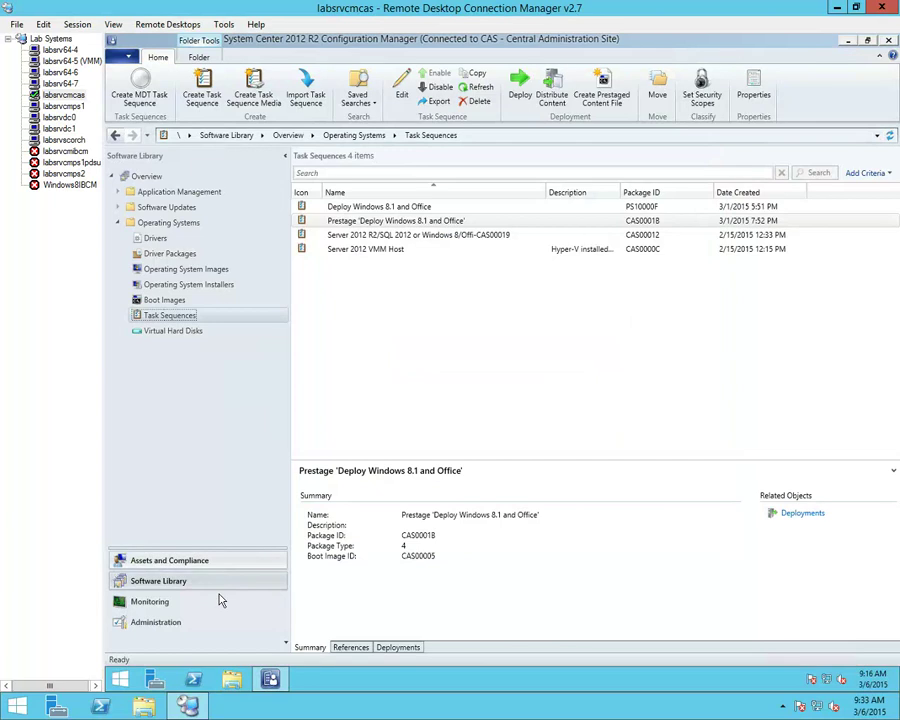
- Look at the existing Prestaged.wim and Prestage-DeployWindows81andOffice.wim files on drive C in File Explorer, and close the window
left_click(235, 677)
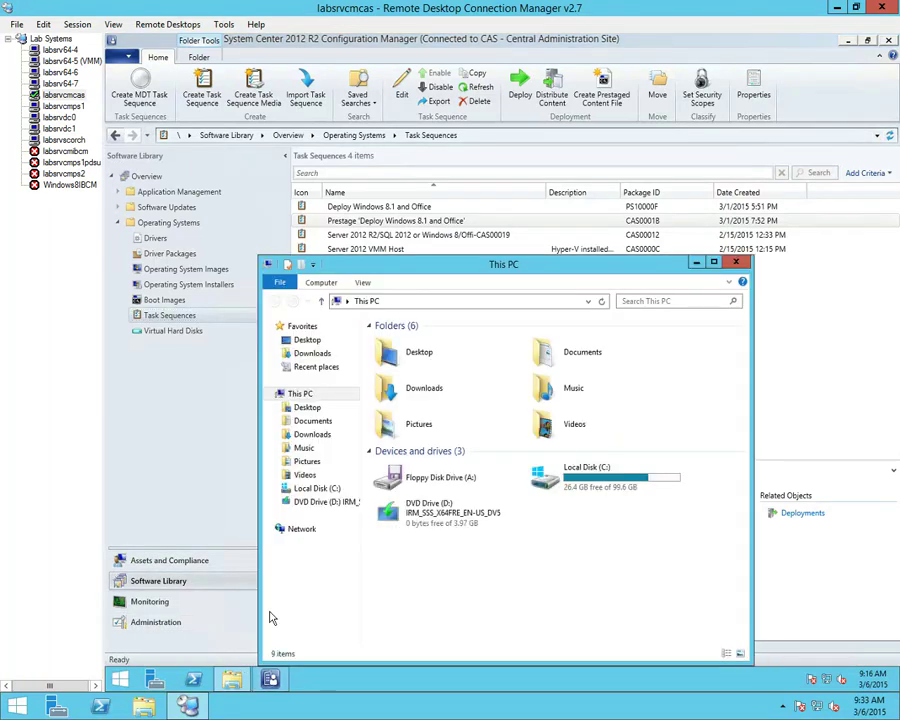
double_click(594, 484)
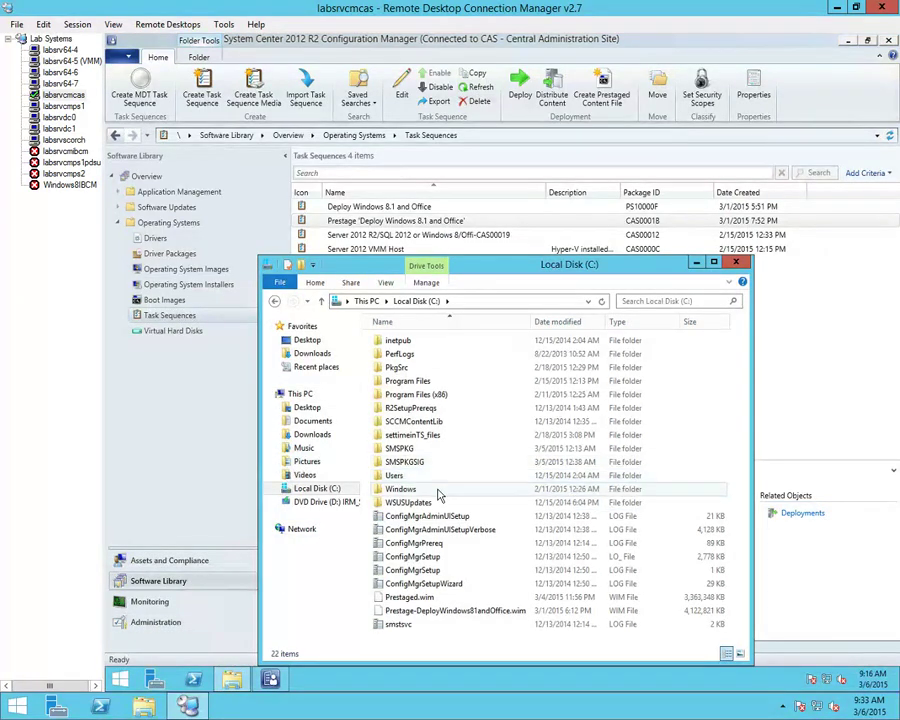
left_click(410, 598)
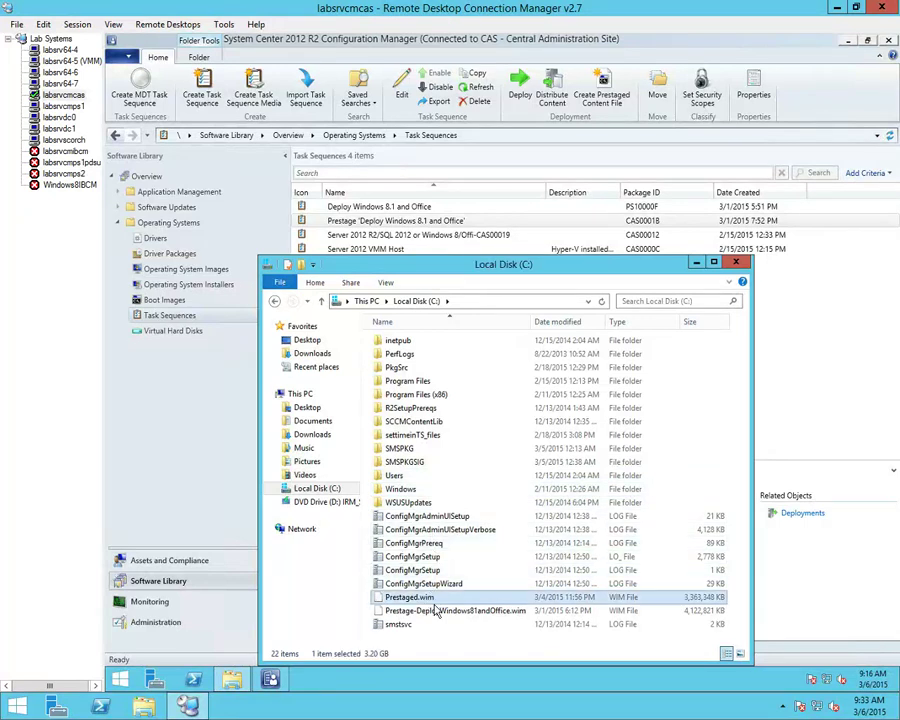
left_click(430, 611)
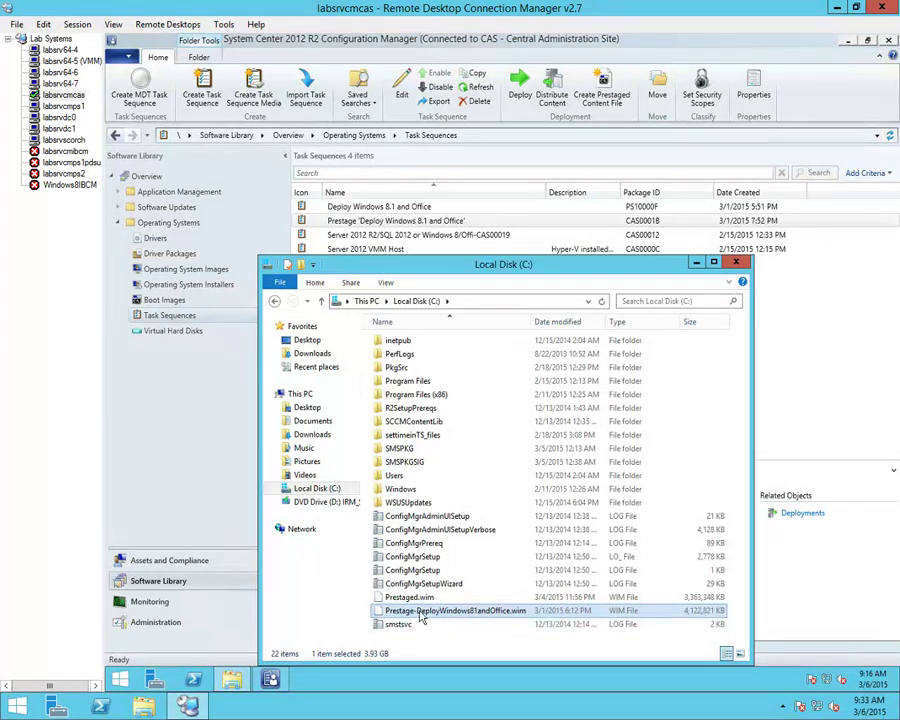
left_click(736, 262)
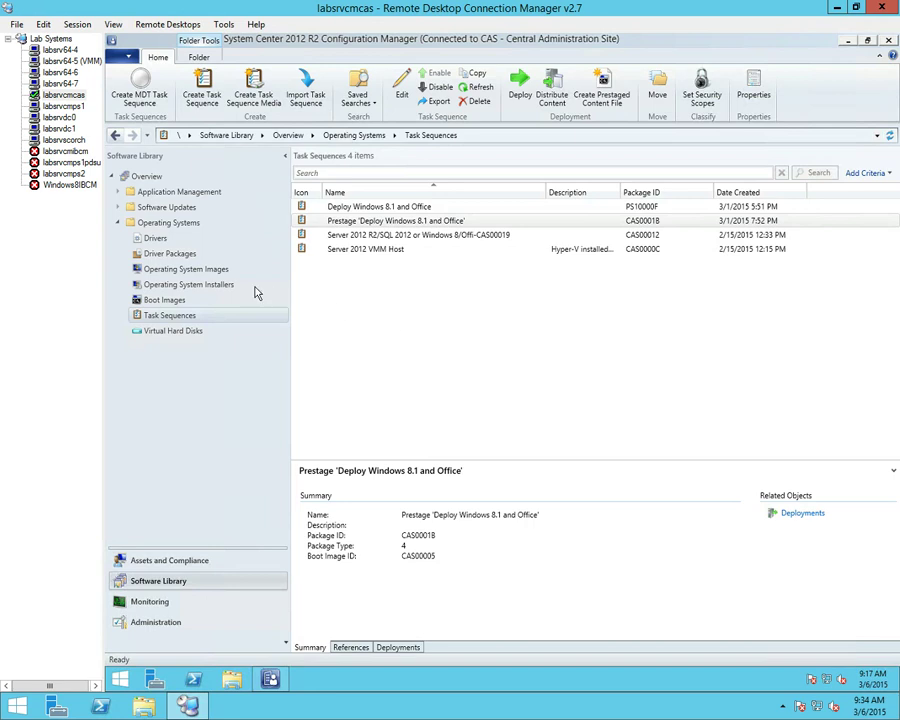
- Start adding an operating system image from \\labsrvcmcas\c$\Prestage-DeployWindows81andOffice.wim, and exit the wizard without saving
left_click(195, 275)
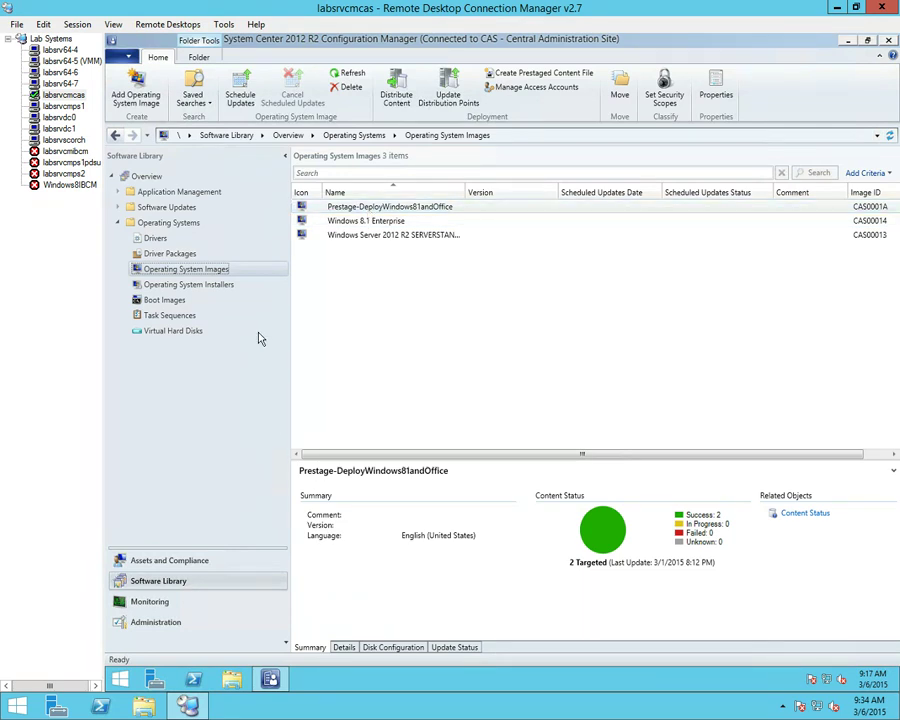
right_click(203, 274)
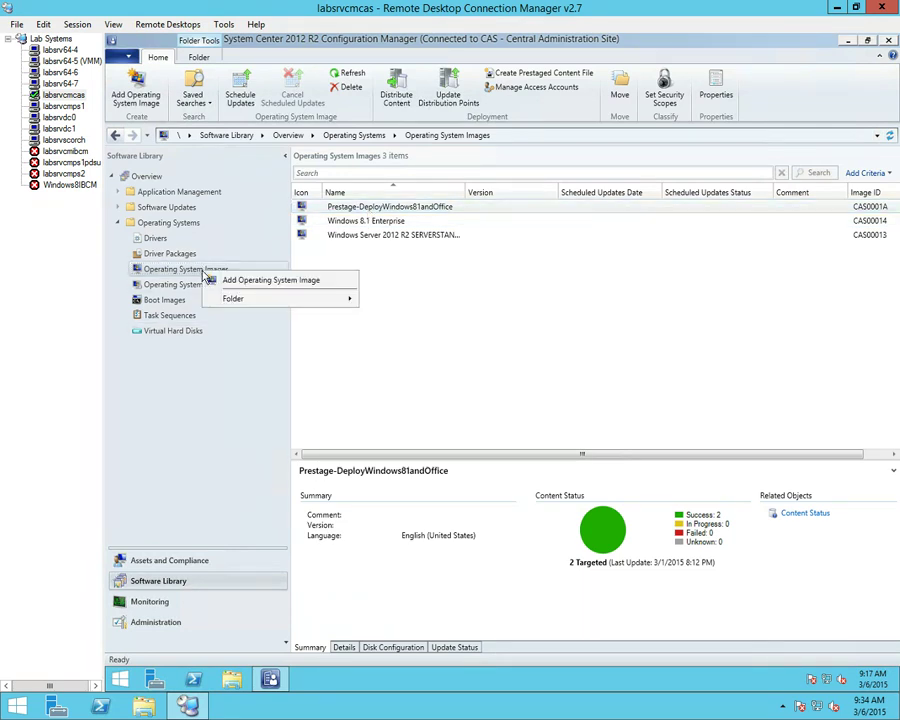
left_click(236, 282)
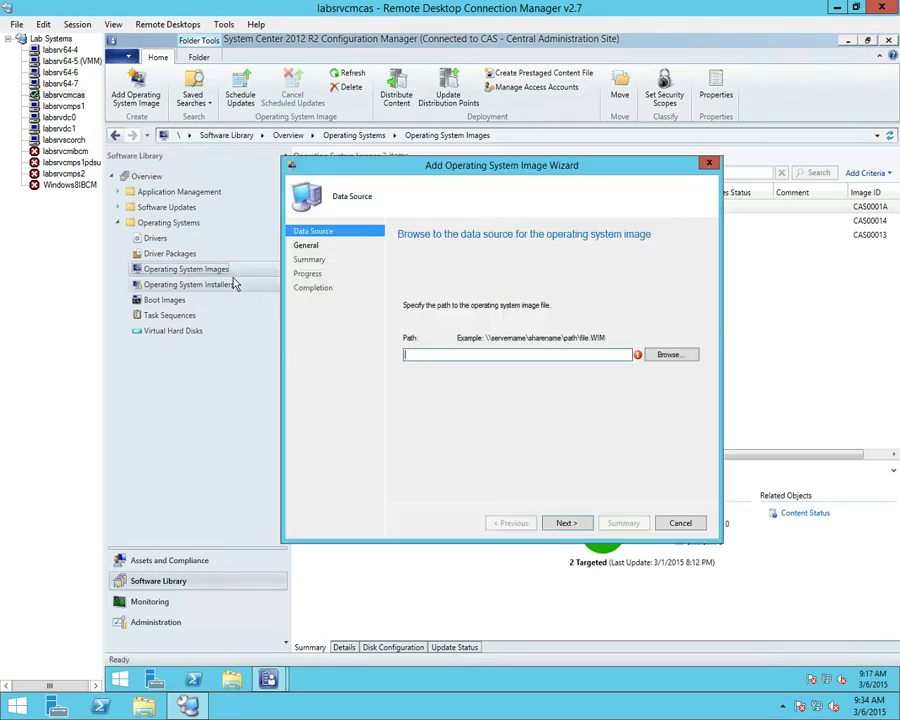
type("\\")
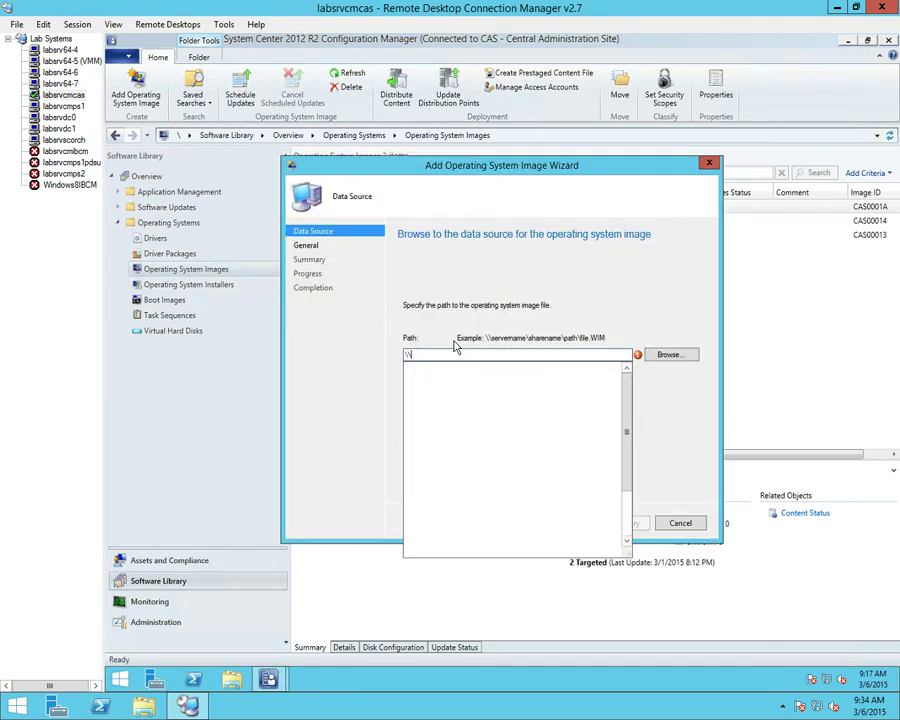
type("labsrvcmcas\\c$\\P")
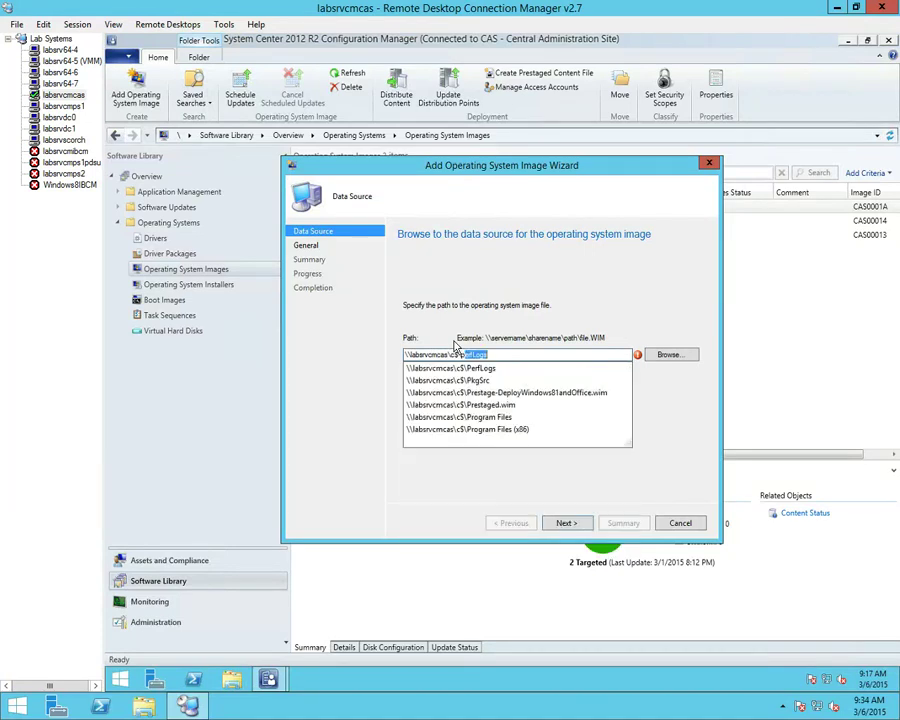
type("re")
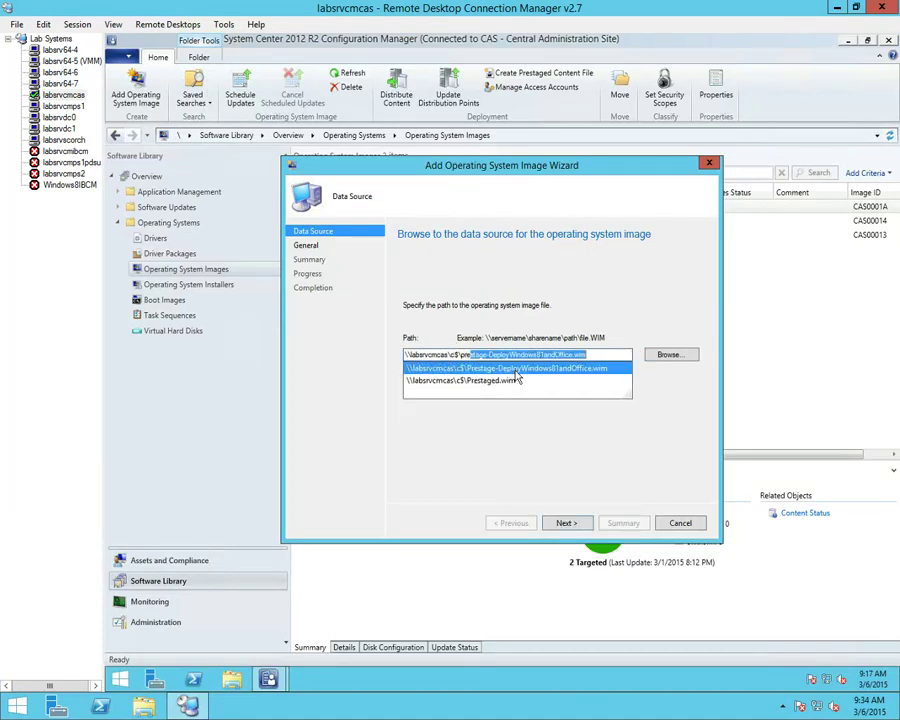
left_click(677, 524)
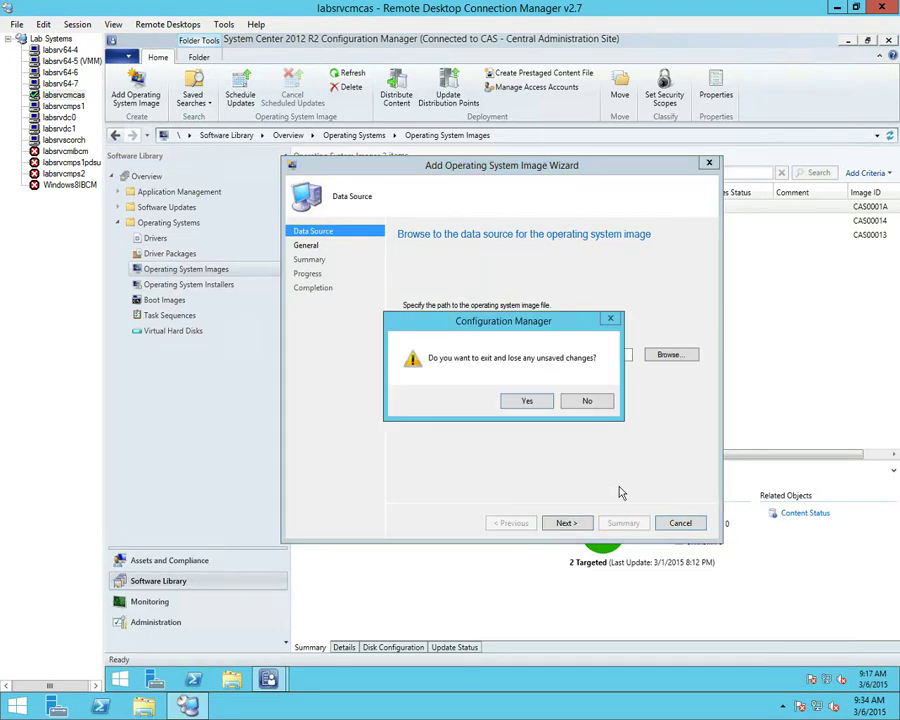
left_click(522, 404)
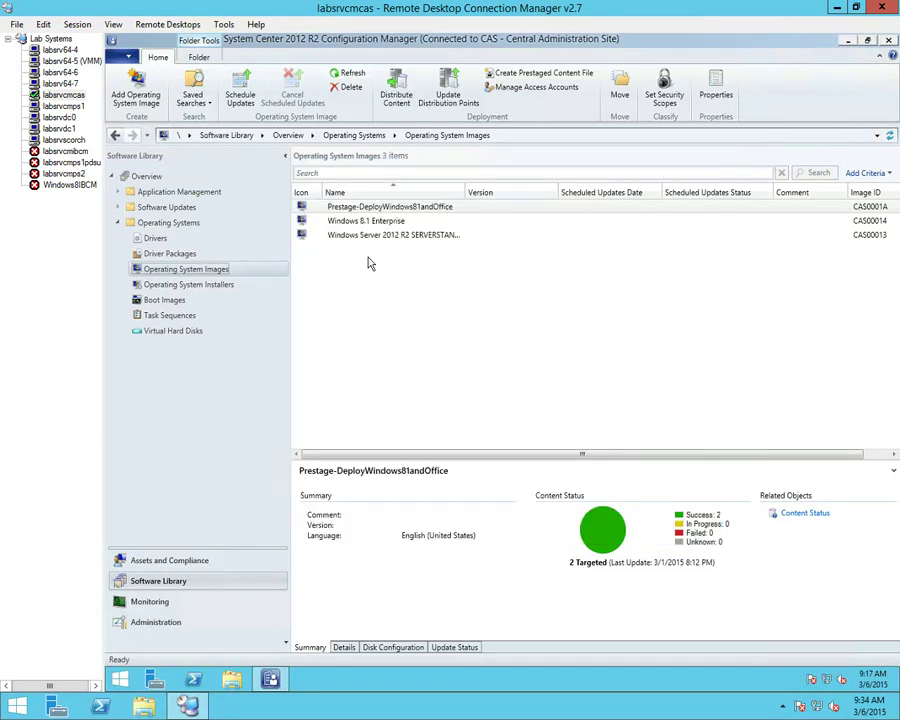
- Examine the actions for the Prestage-DeployWindows81andOffice image, and compare it with the other operating system images
right_click(353, 208)
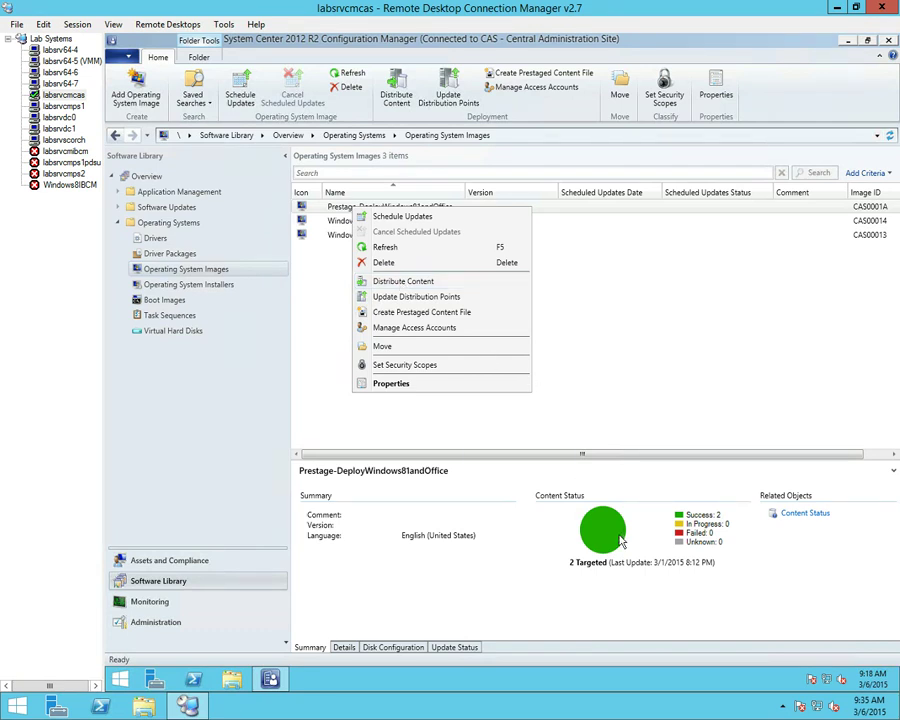
left_click(335, 322)
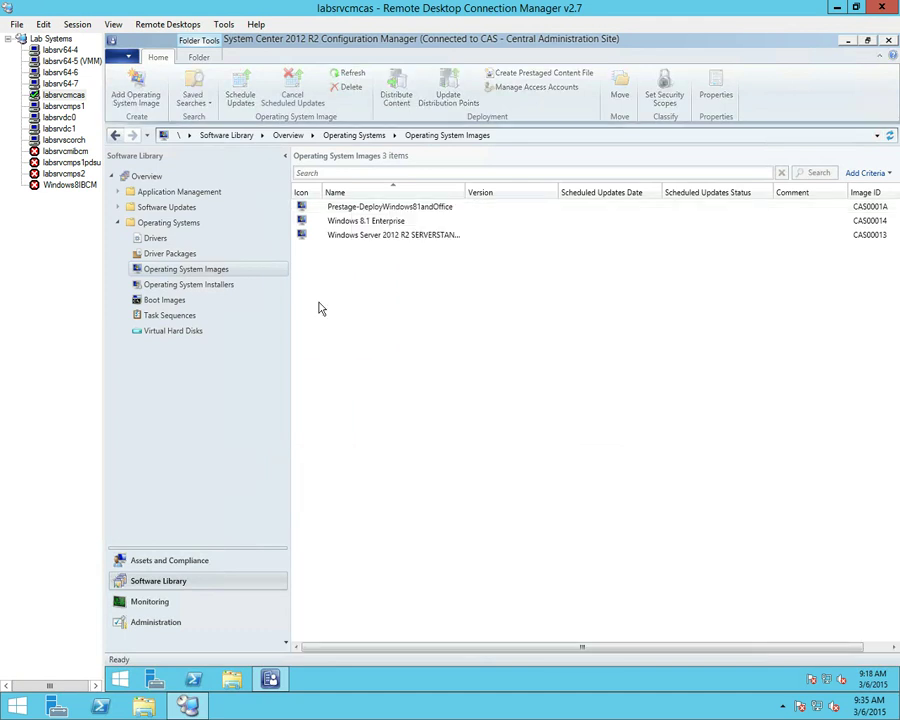
left_click(363, 223)
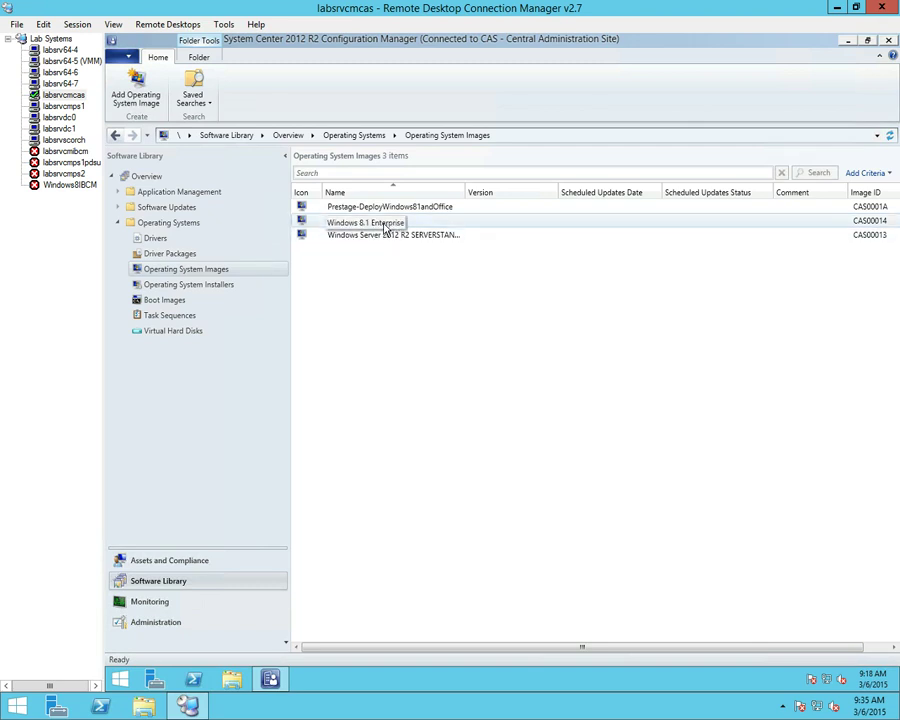
left_click(324, 236)
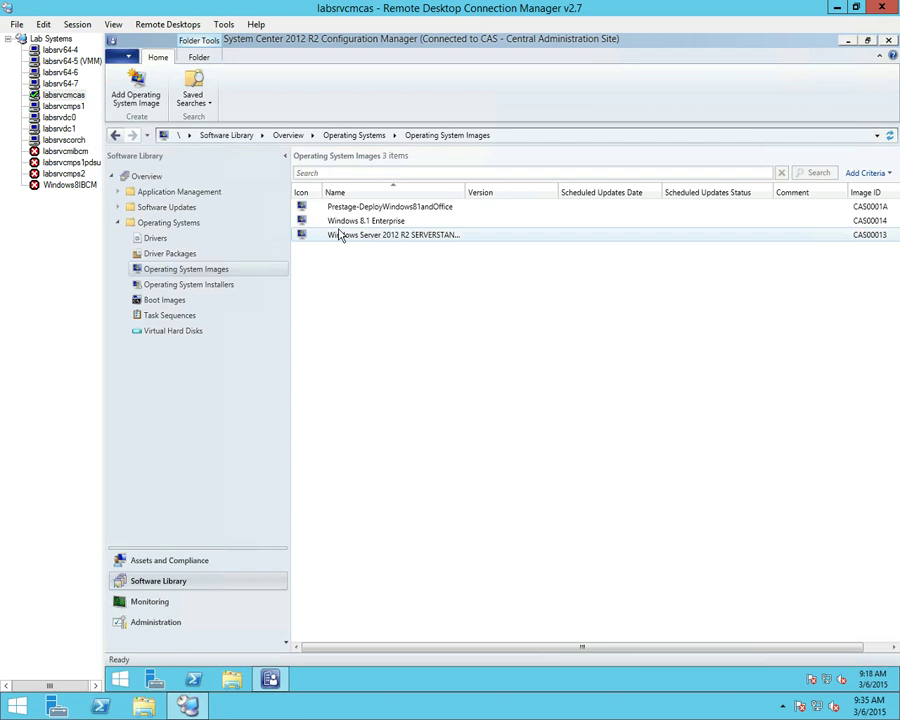
left_click(355, 223)
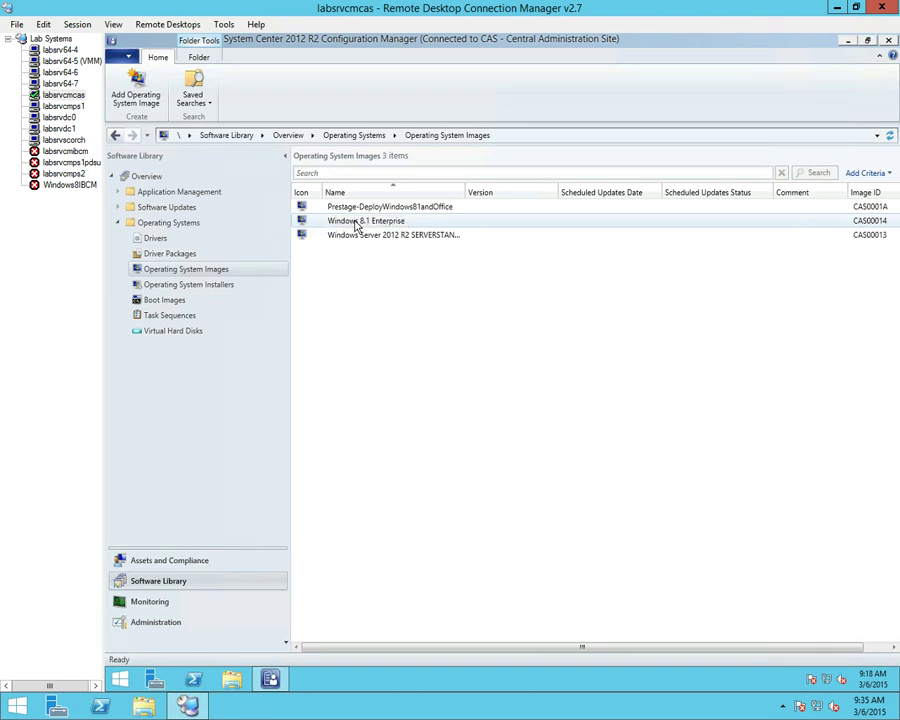
left_click(364, 238)
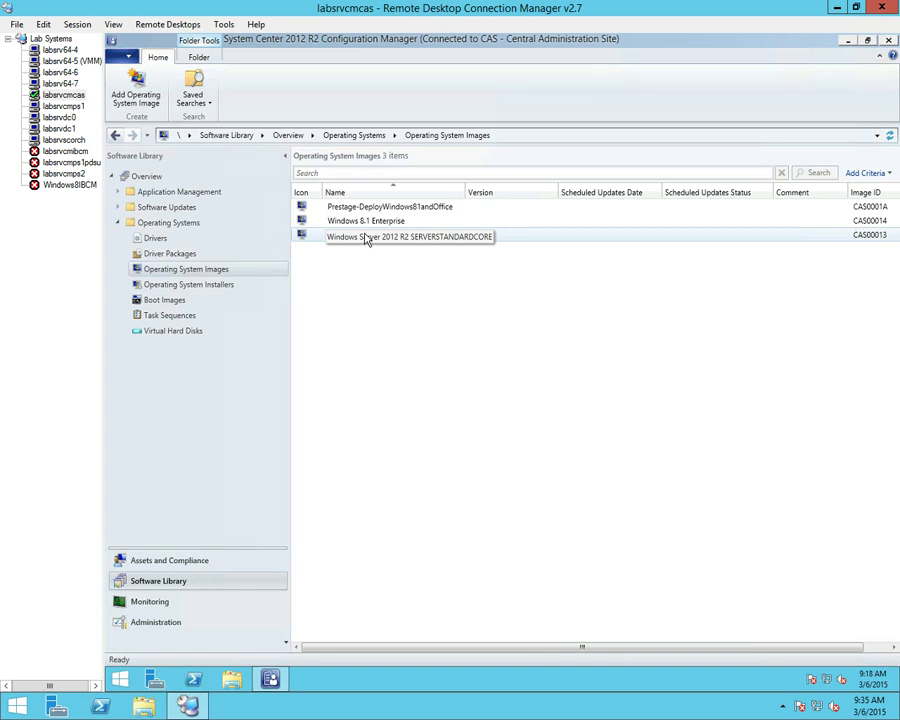
left_click(378, 210)
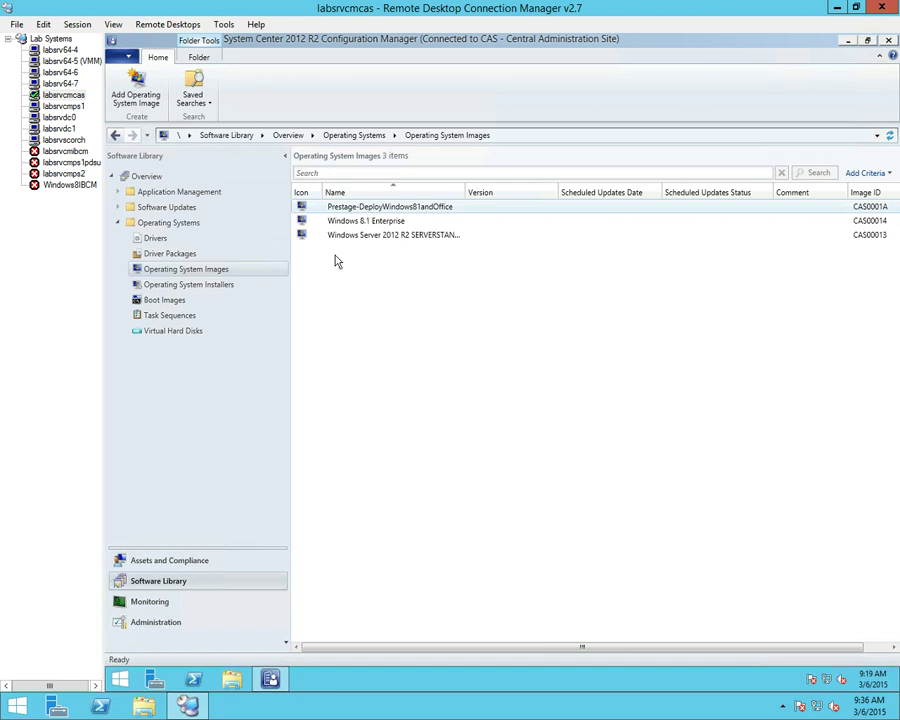
- Open the Prestage 'Deploy Windows 8.1 and Office' task sequence for editing, and examine its Format and Partition Disk step and the OSDisk partition properties
left_click(176, 320)
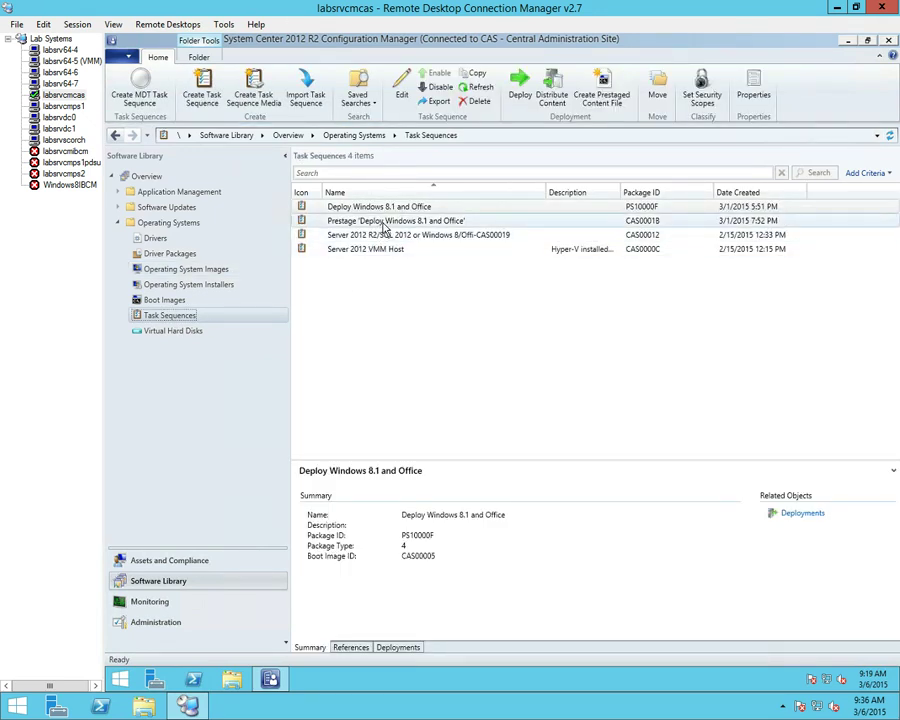
left_click(343, 224)
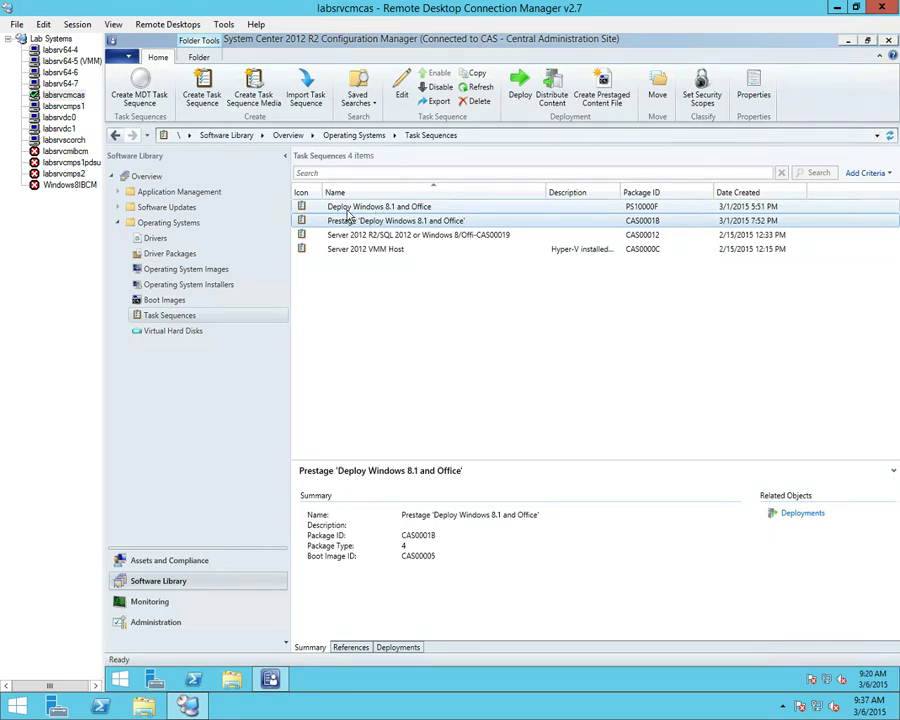
right_click(405, 228)
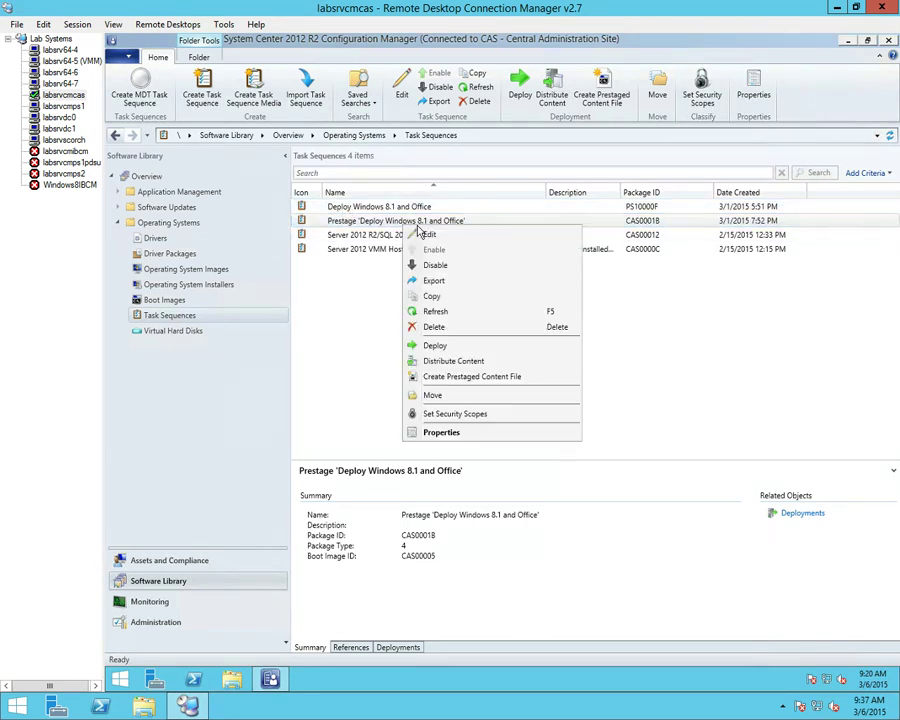
left_click(424, 233)
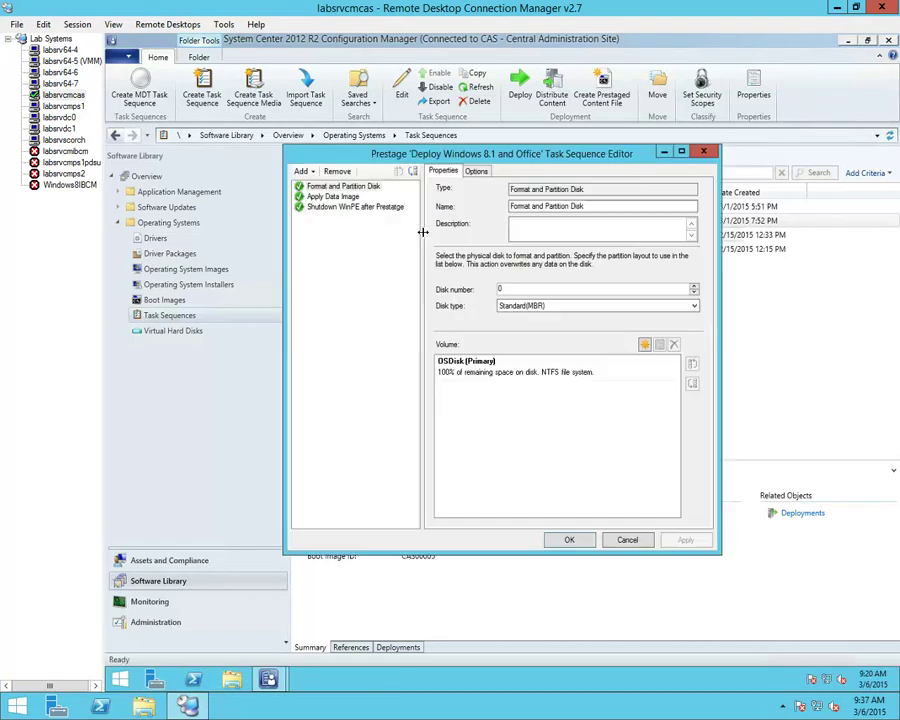
left_click(369, 187)
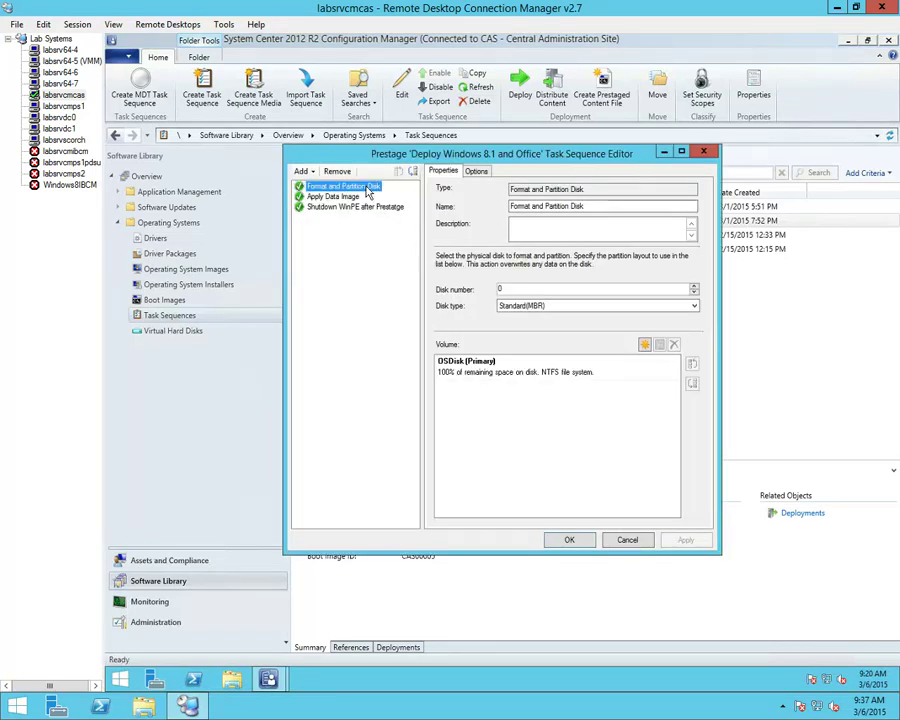
double_click(490, 372)
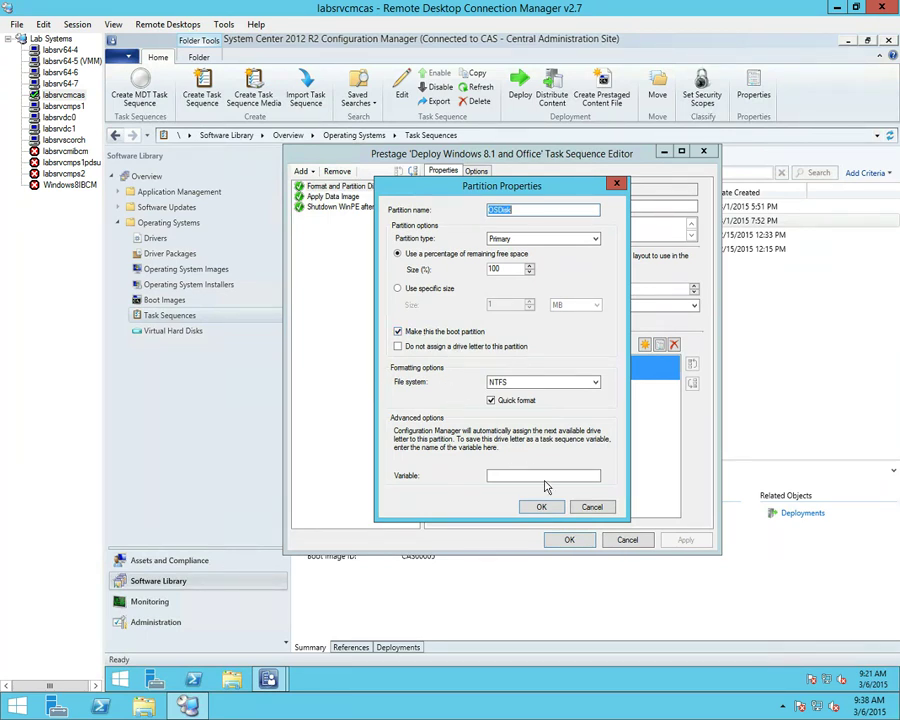
left_click(592, 507)
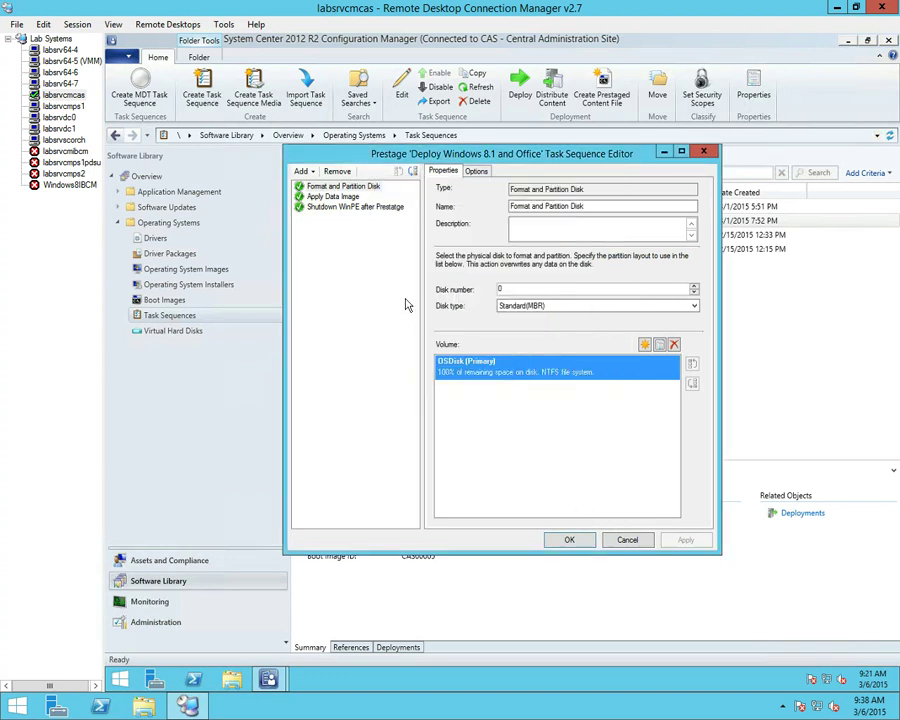
- Review the Apply Data Image step with its destination options and the Shutdown WinPE step, and close the task sequence editor
left_click(341, 198)
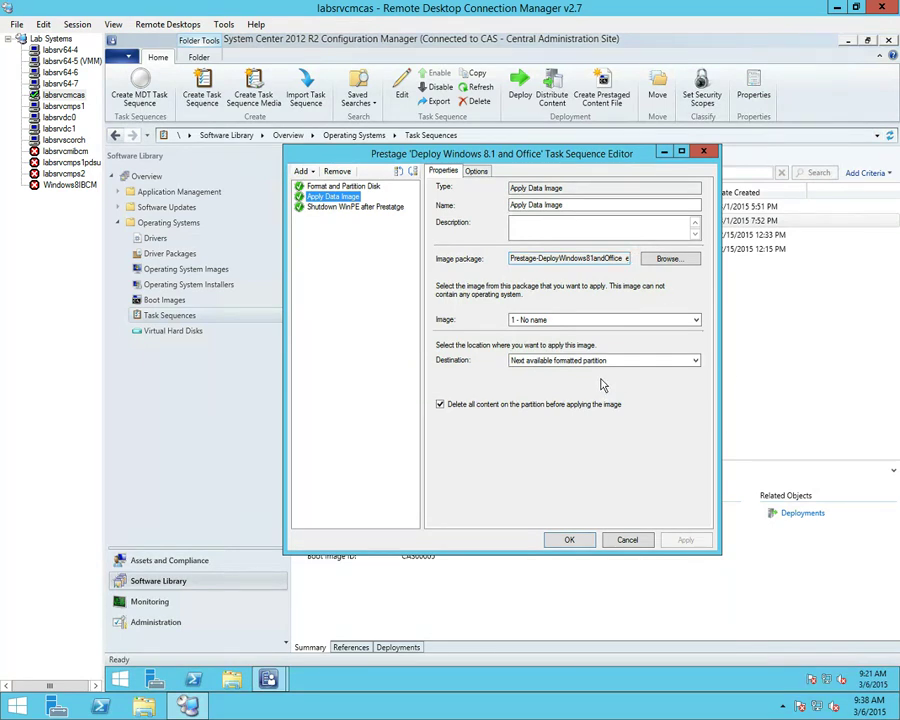
left_click(558, 363)
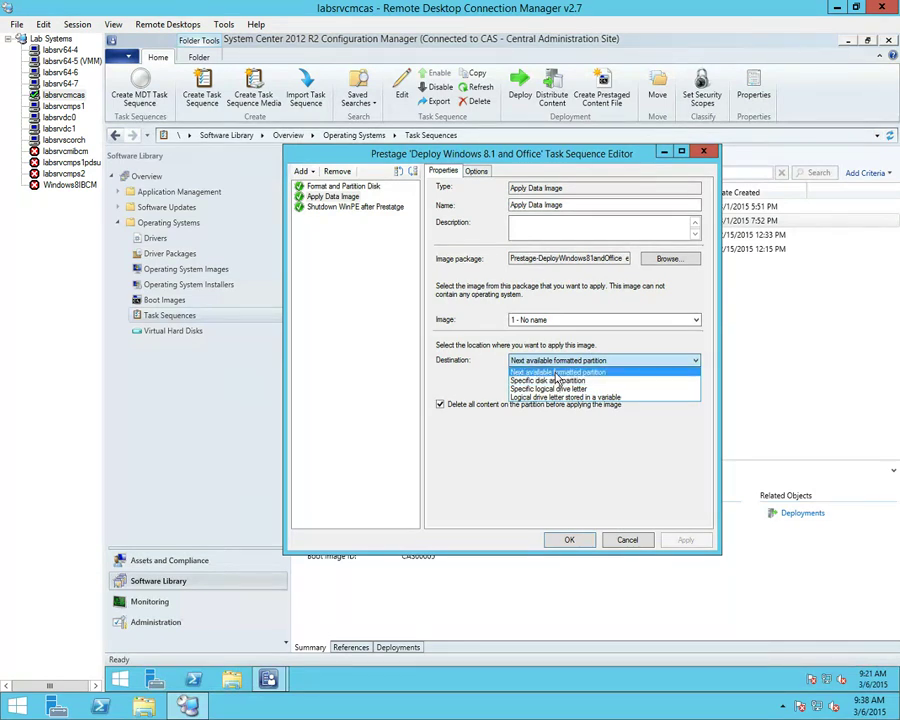
left_click(557, 374)
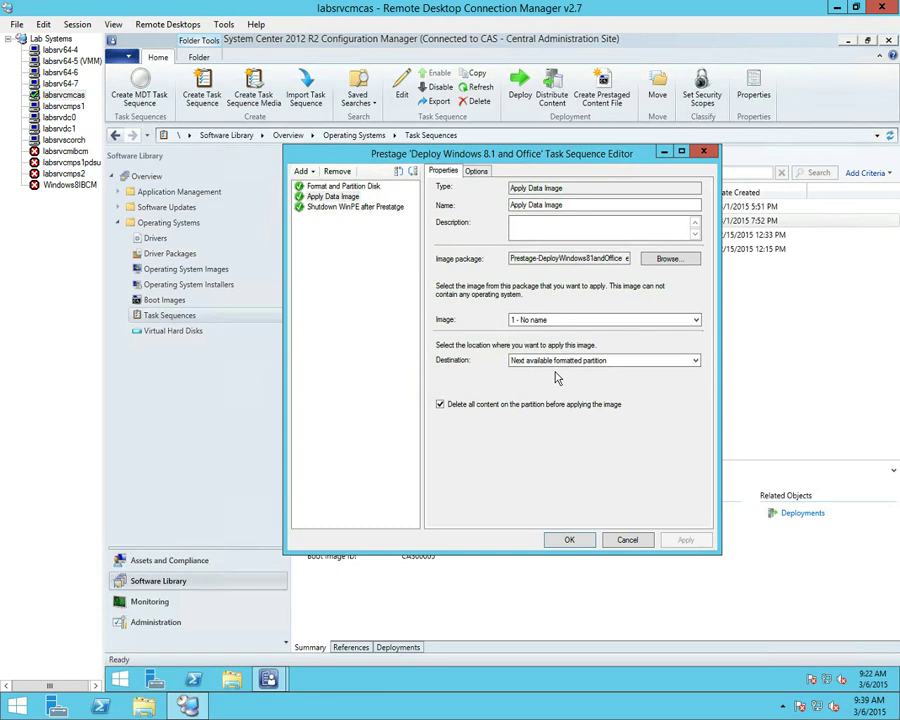
left_click(327, 210)
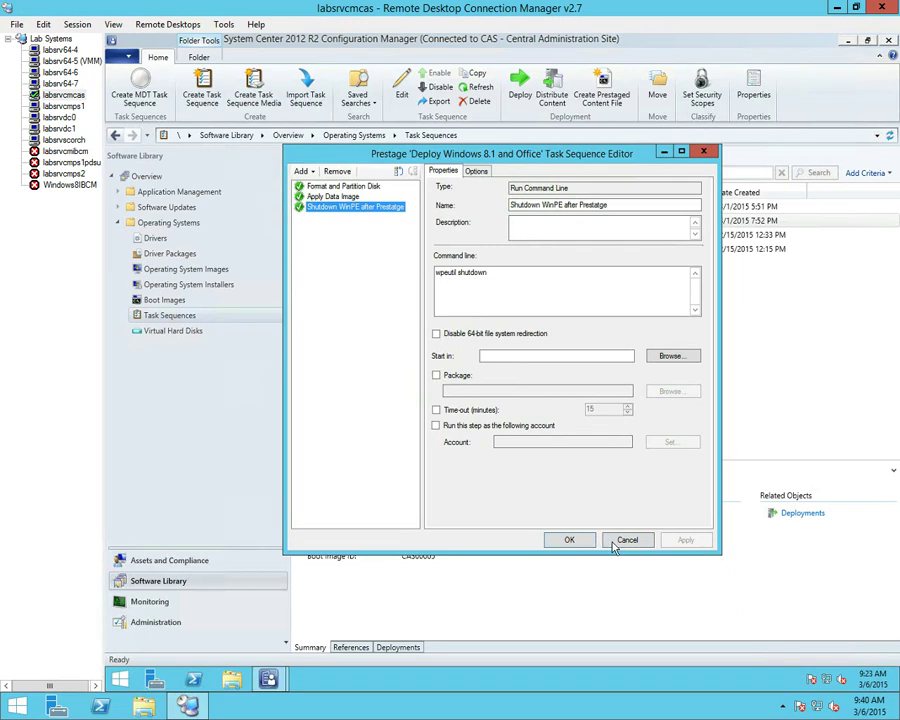
left_click(565, 538)
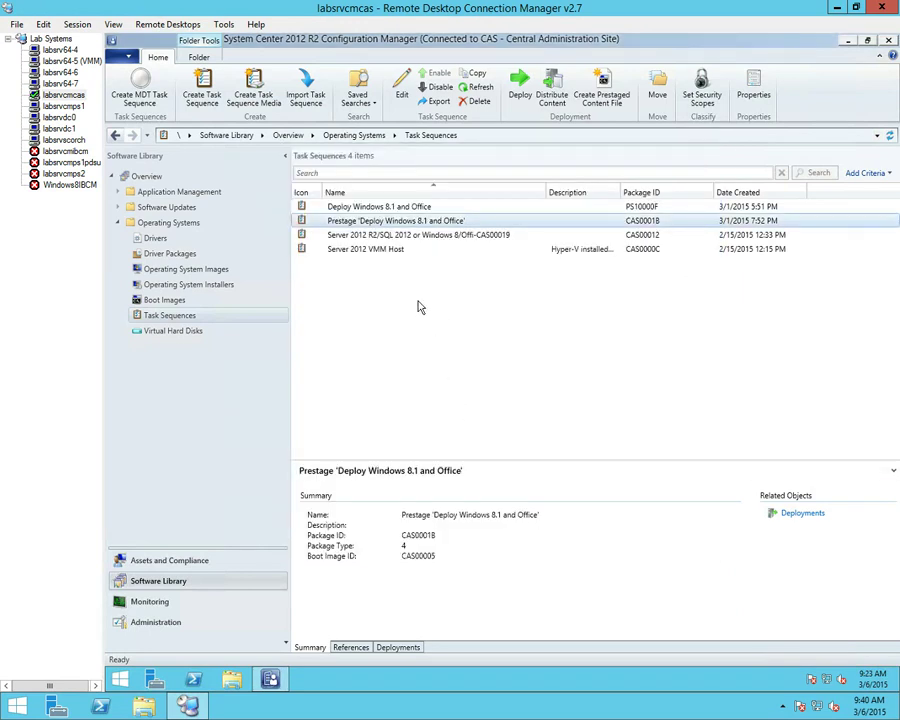
- Check the deployments of the Prestage 'Deploy Windows 8.1 and Office' and Deploy Windows 8.1 and Office task sequences
left_click(397, 648)
left_click(363, 506)
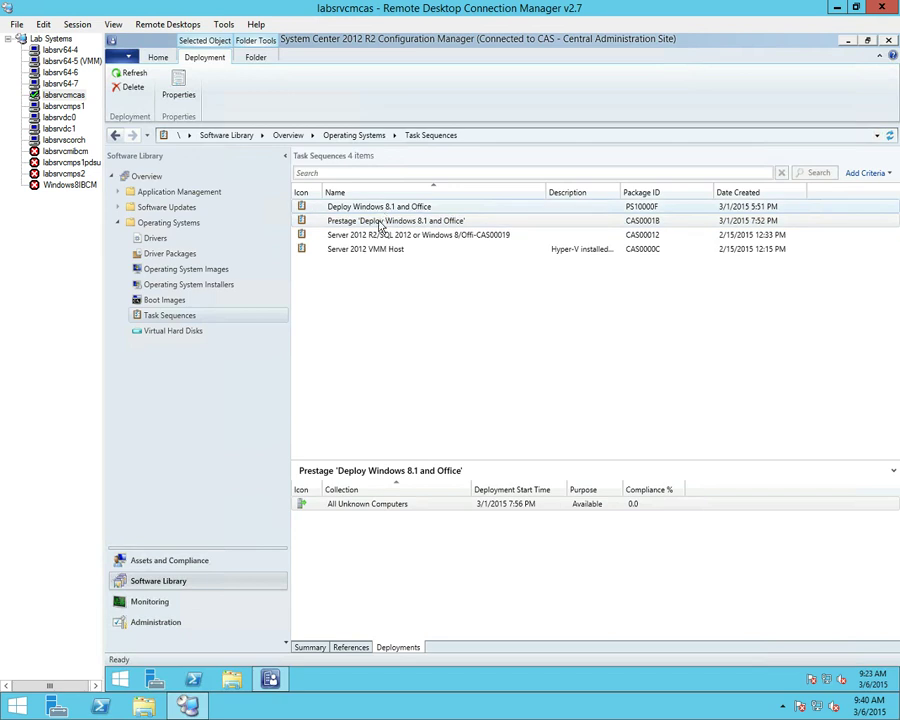
left_click(380, 213)
left_click(356, 505)
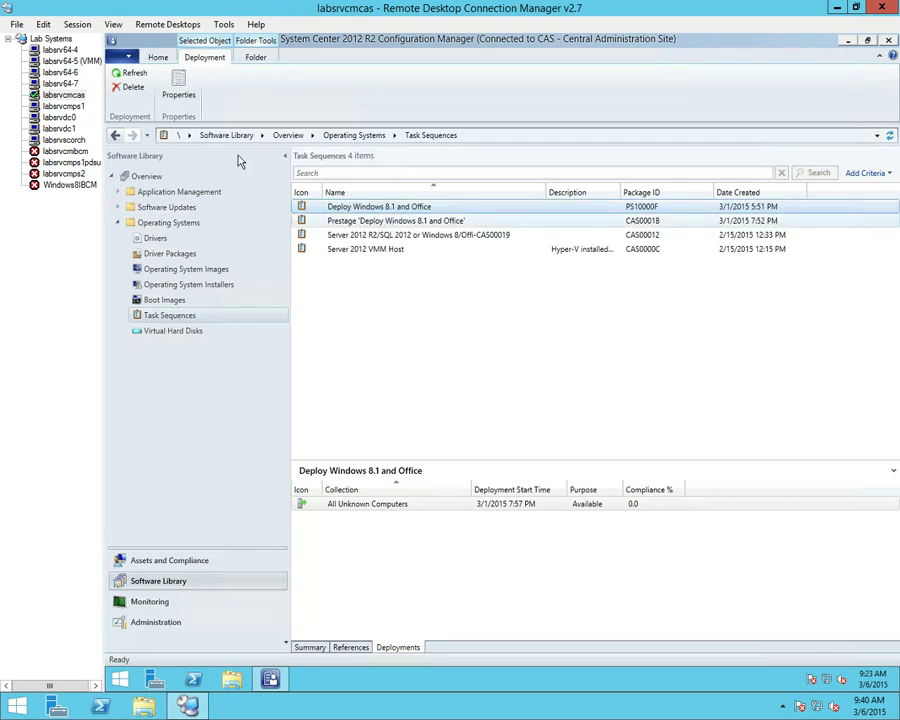
- Switch to Hyper-V Manager on labsrv64-4, close the Bare Metal connection, and connect to and start the Bare Metal 2 virtual machine
left_click(60, 50)
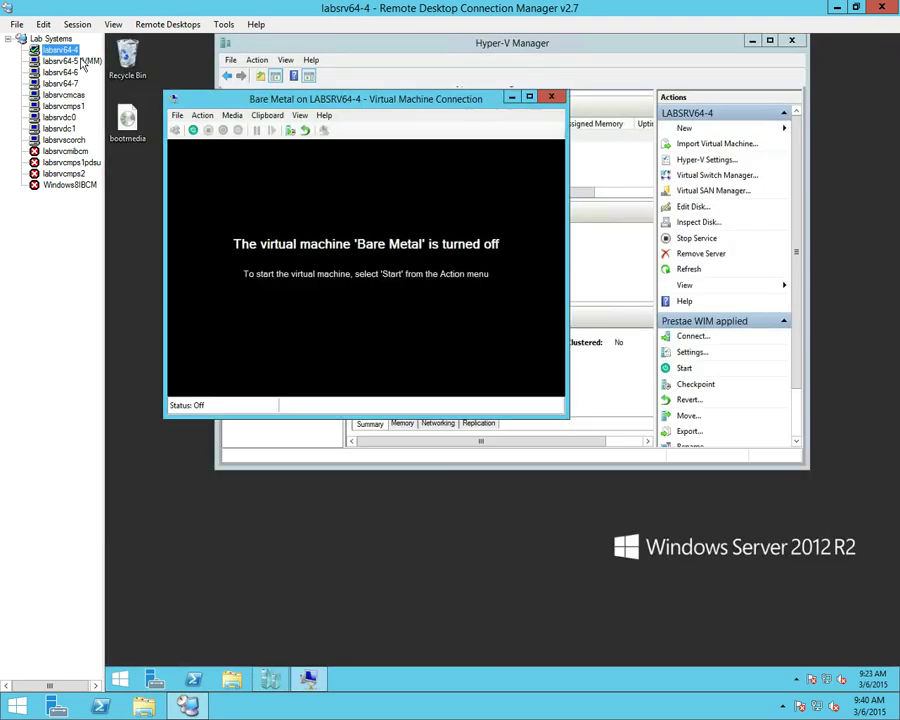
left_click(550, 99)
left_click(398, 149)
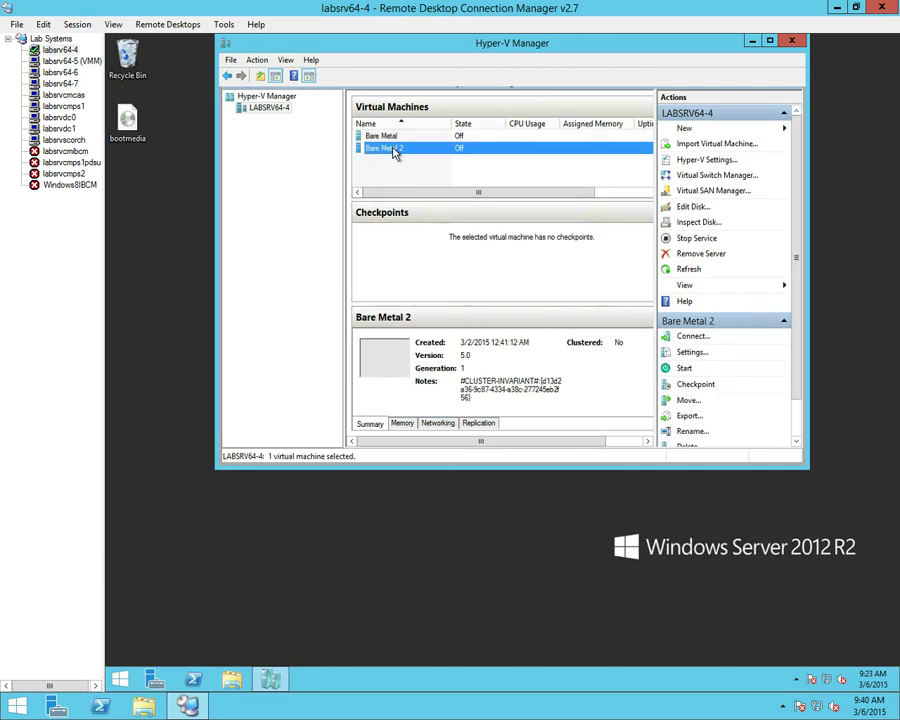
double_click(401, 149)
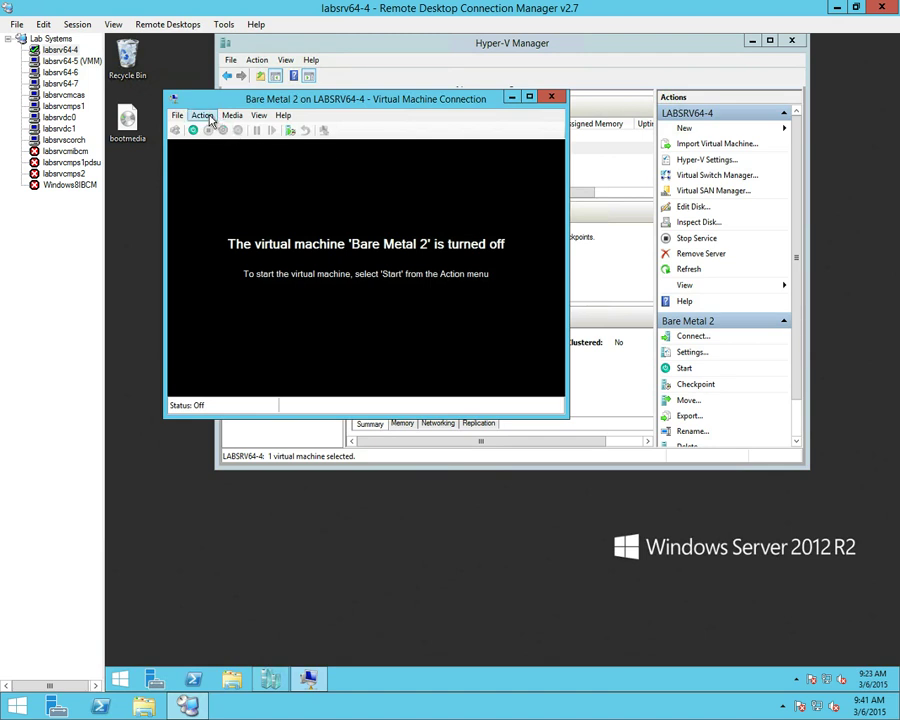
left_click(202, 116)
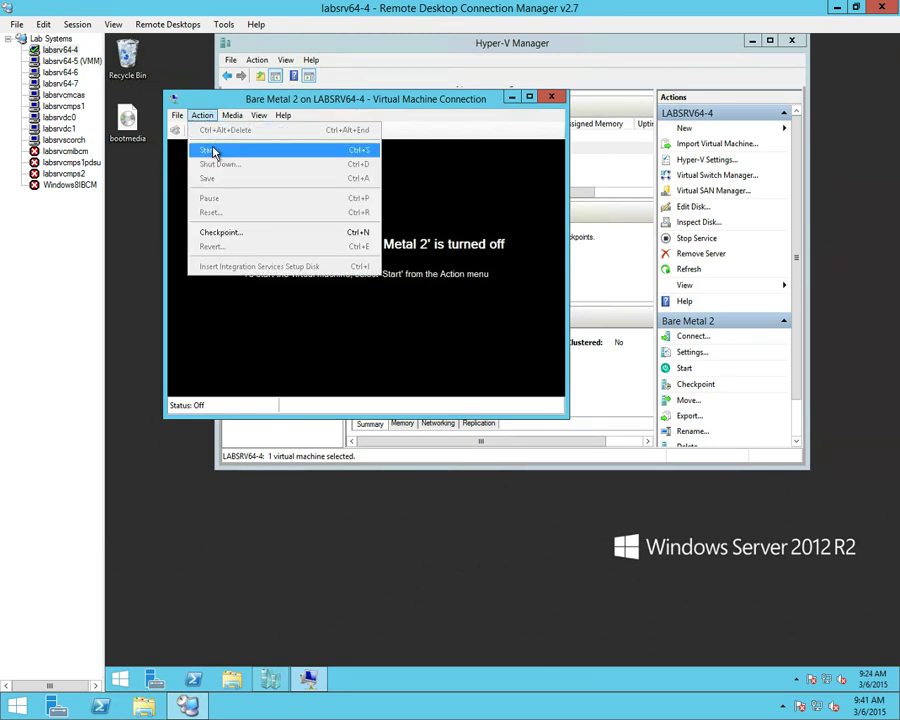
left_click(210, 149)
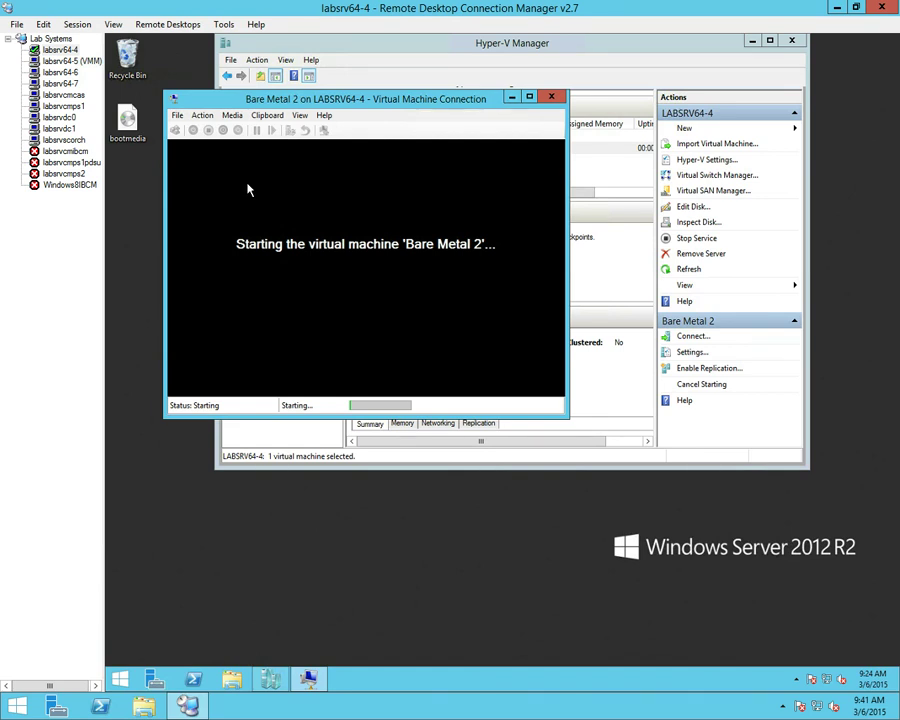
- Check which image file the DVD drive of Bare Metal 2 uses, and leave its settings without changes
left_click(178, 117)
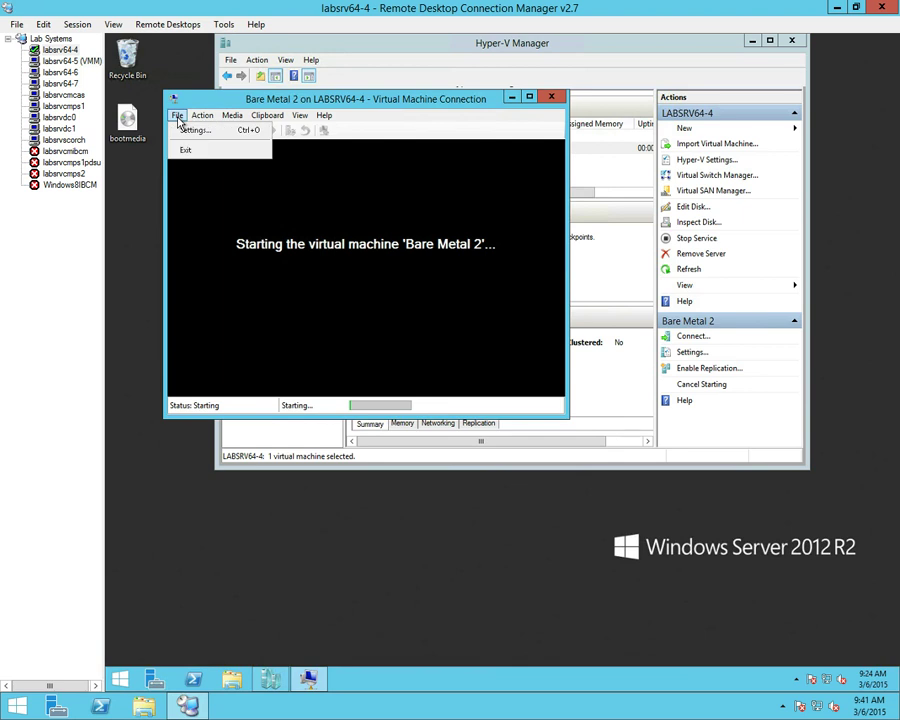
left_click(191, 132)
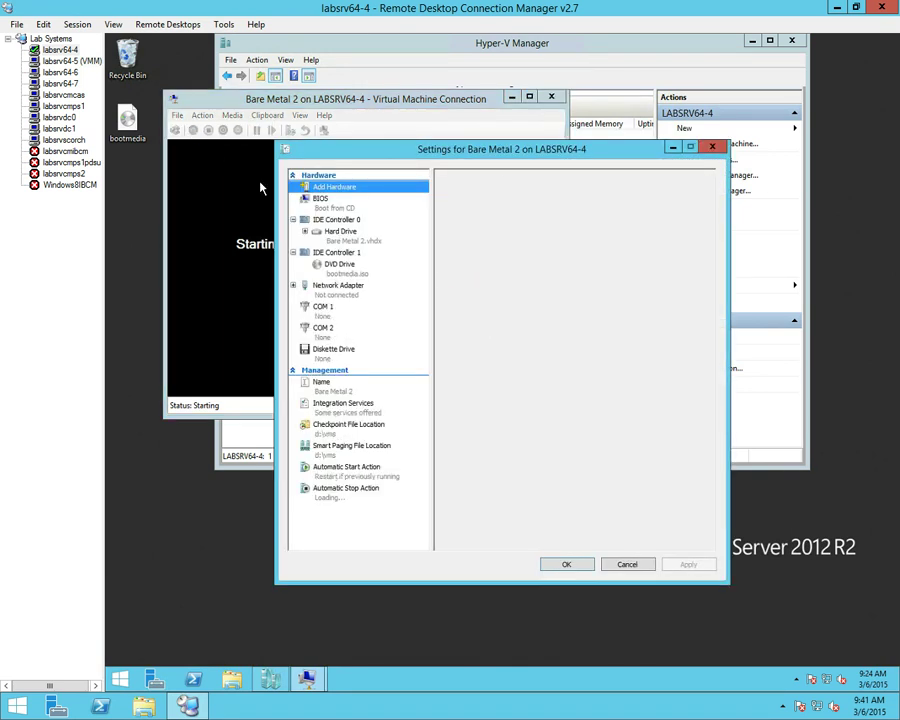
left_click(341, 270)
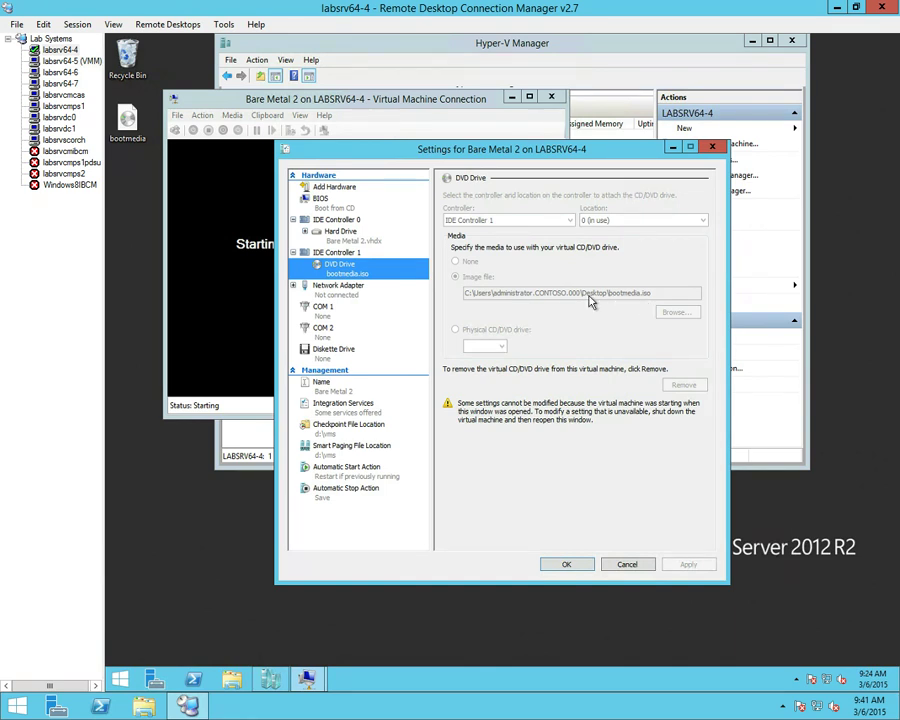
left_click(626, 564)
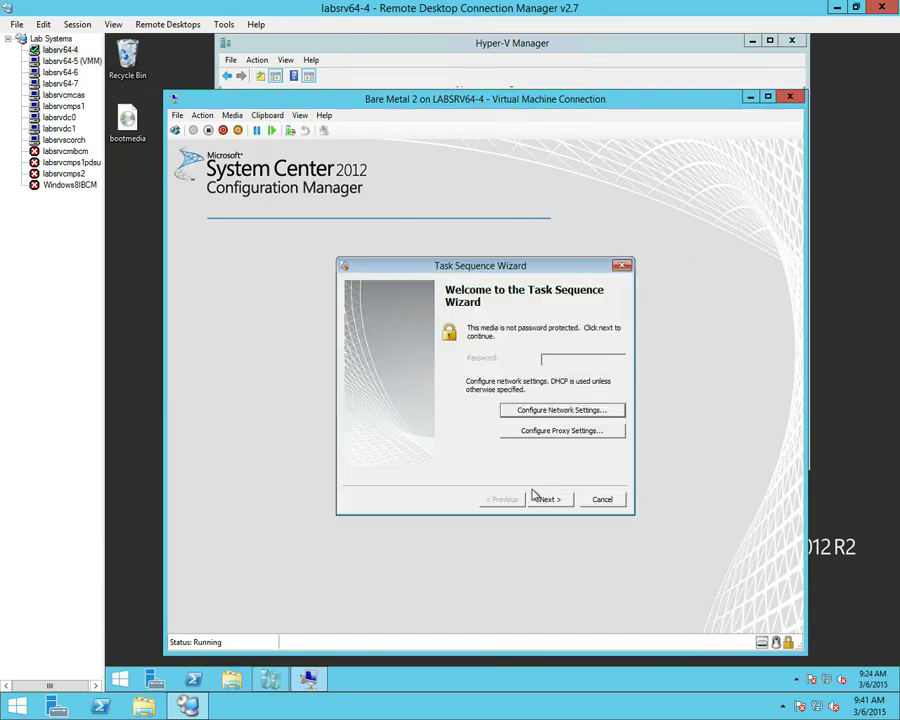
- Run the Prestage 'Deploy Windows 8.1 and Office' task sequence on Bare Metal 2 from the Task Sequence Wizard
left_click(540, 500)
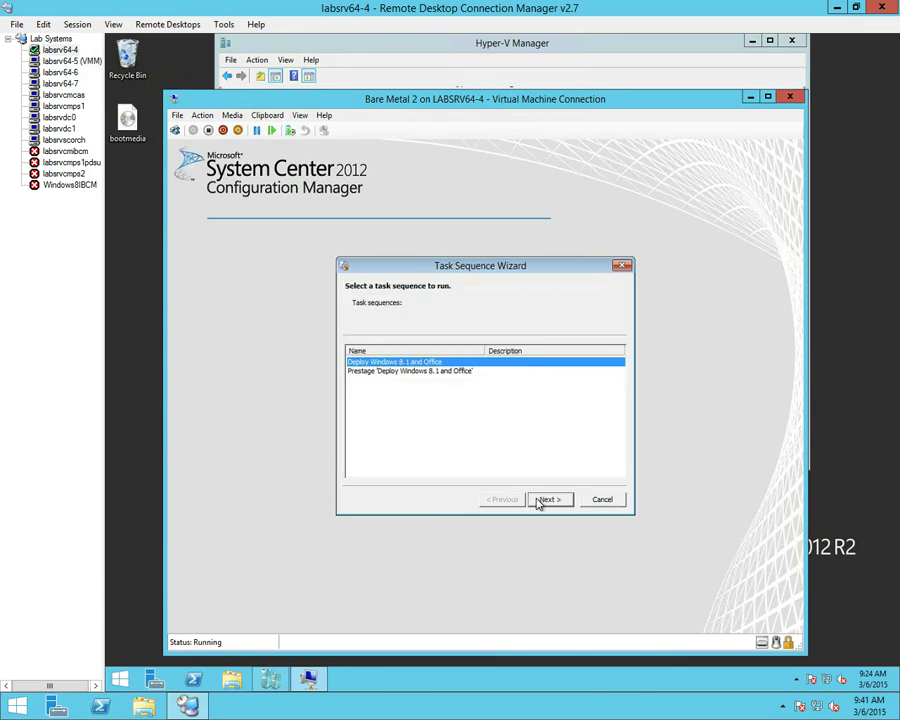
left_click(430, 371)
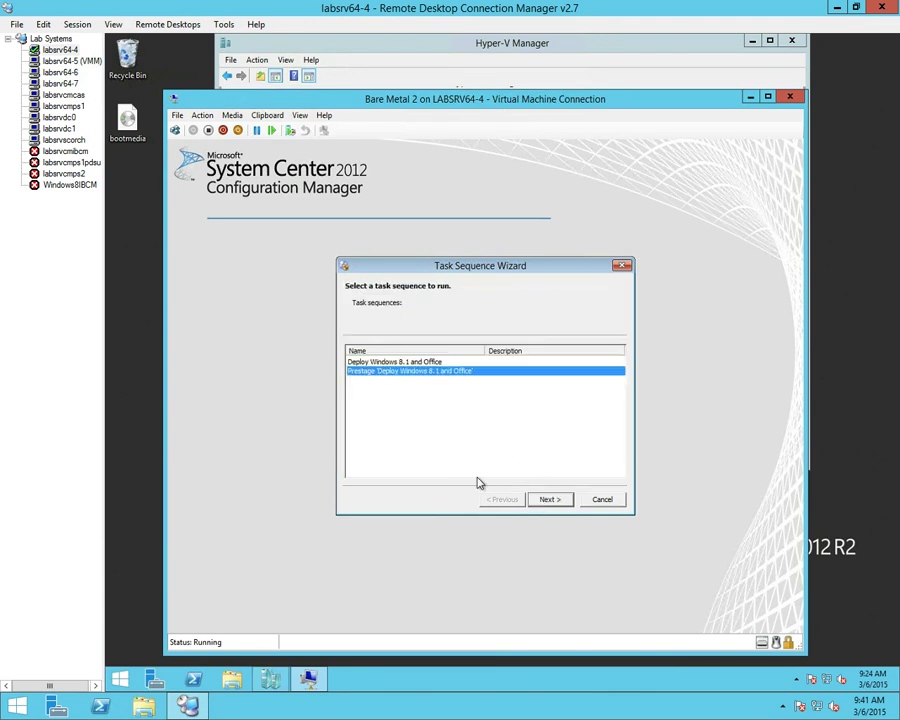
left_click(545, 502)
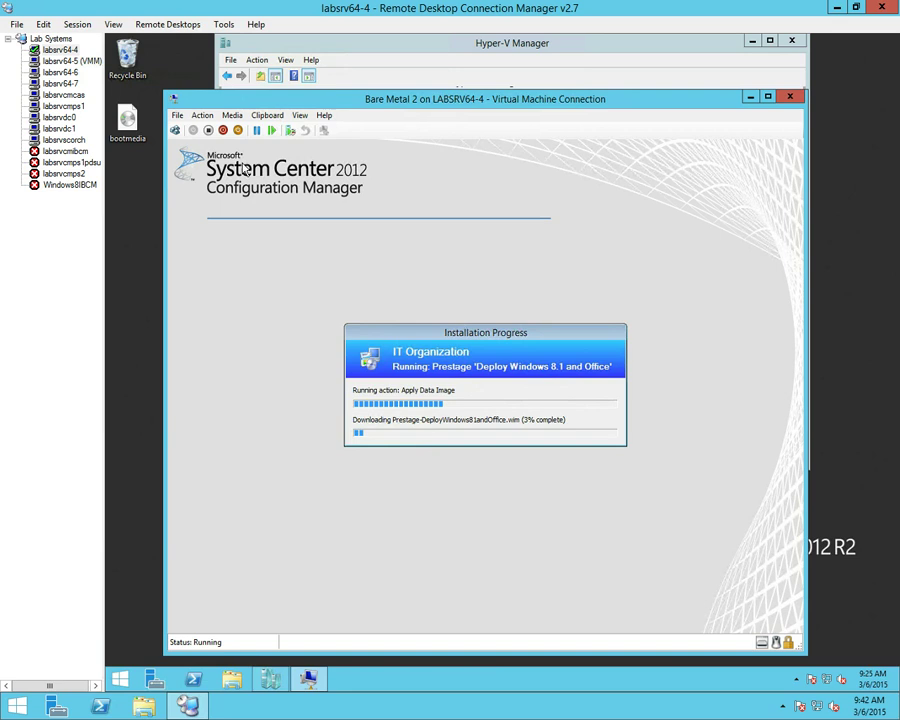
- Turn off the Bare Metal 2 virtual machine and close its connection window
left_click(202, 115)
mouse_move(232, 116)
mouse_move(201, 117)
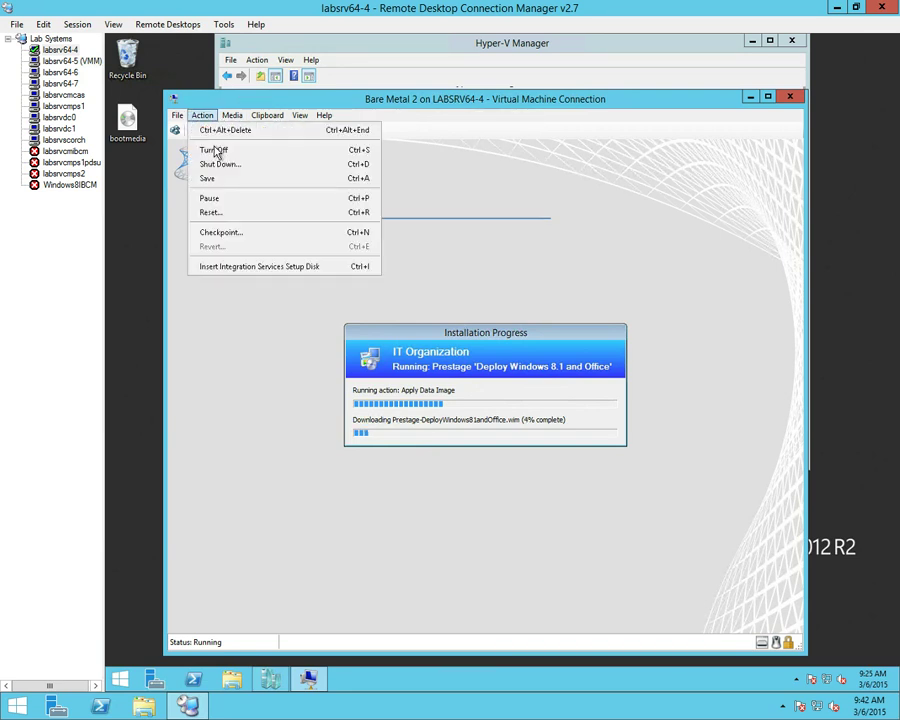
left_click(216, 153)
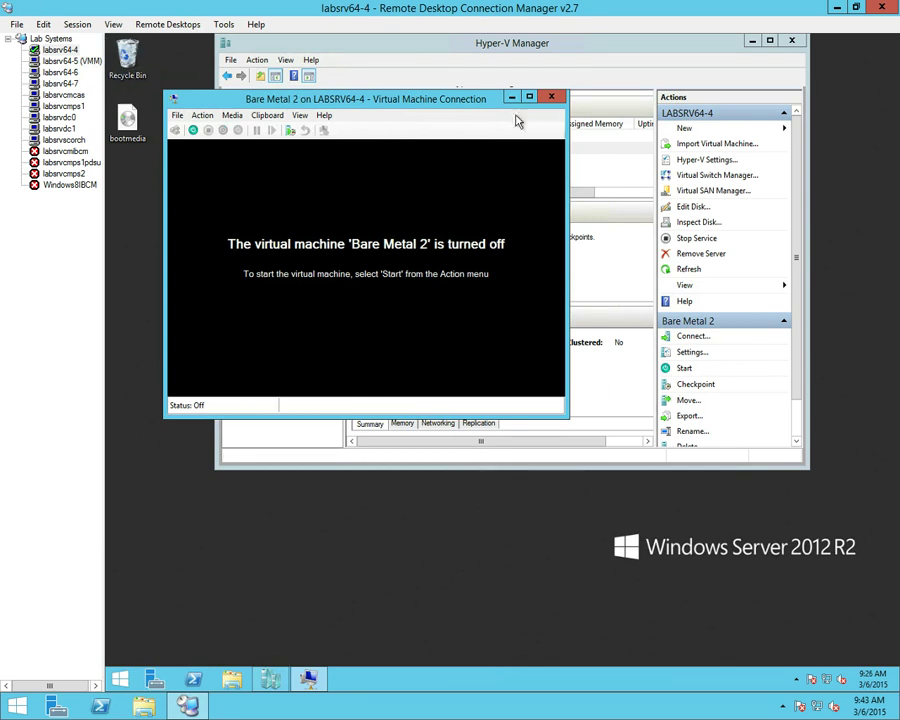
left_click(551, 96)
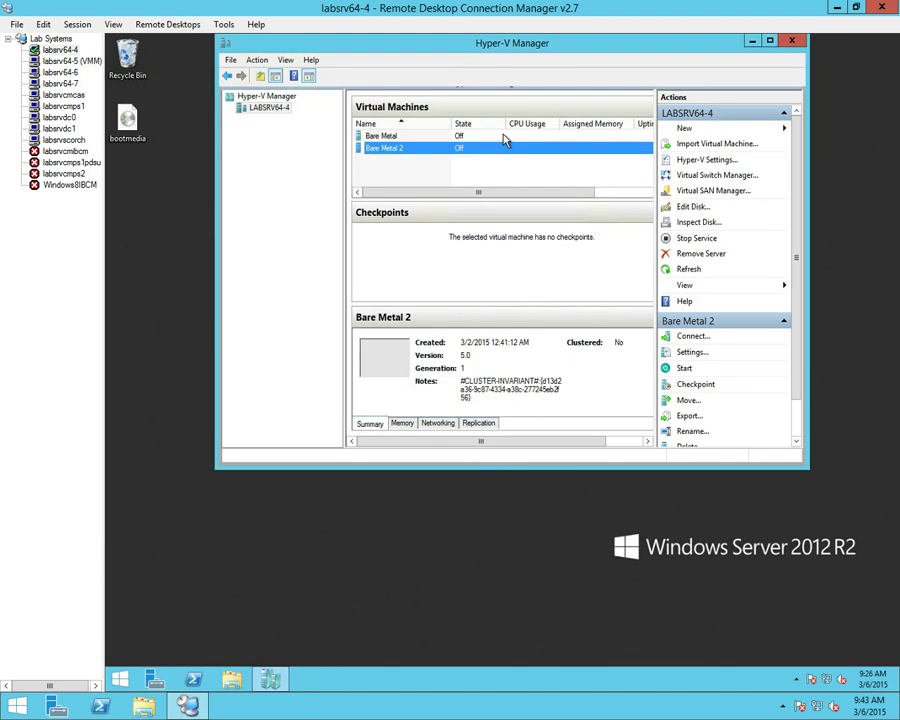
- Connect to the Bare Metal virtual machine and set its DVD drive media to None
left_click(398, 136)
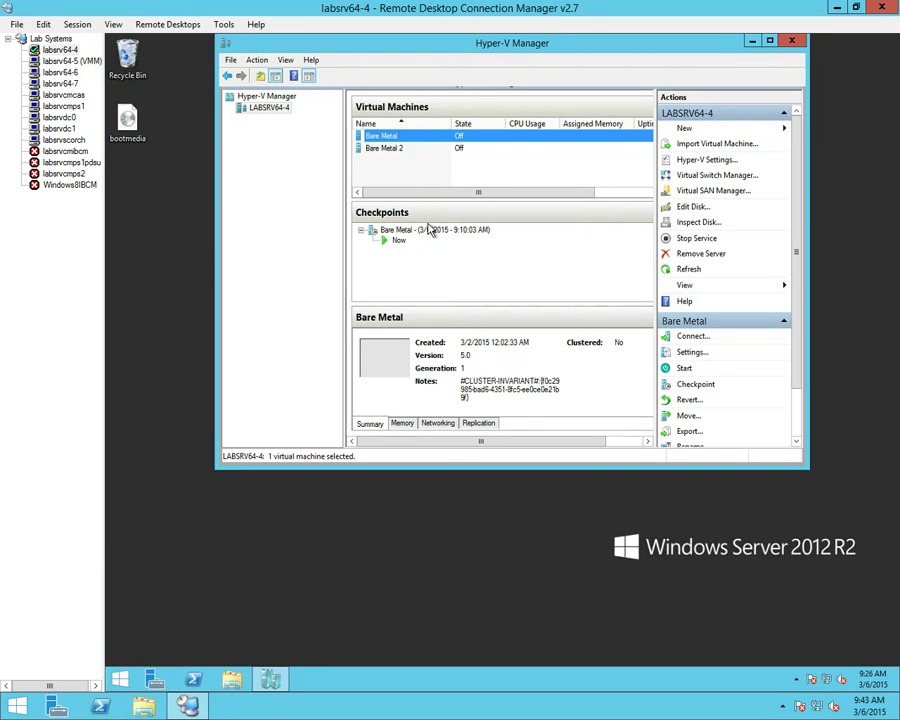
double_click(397, 140)
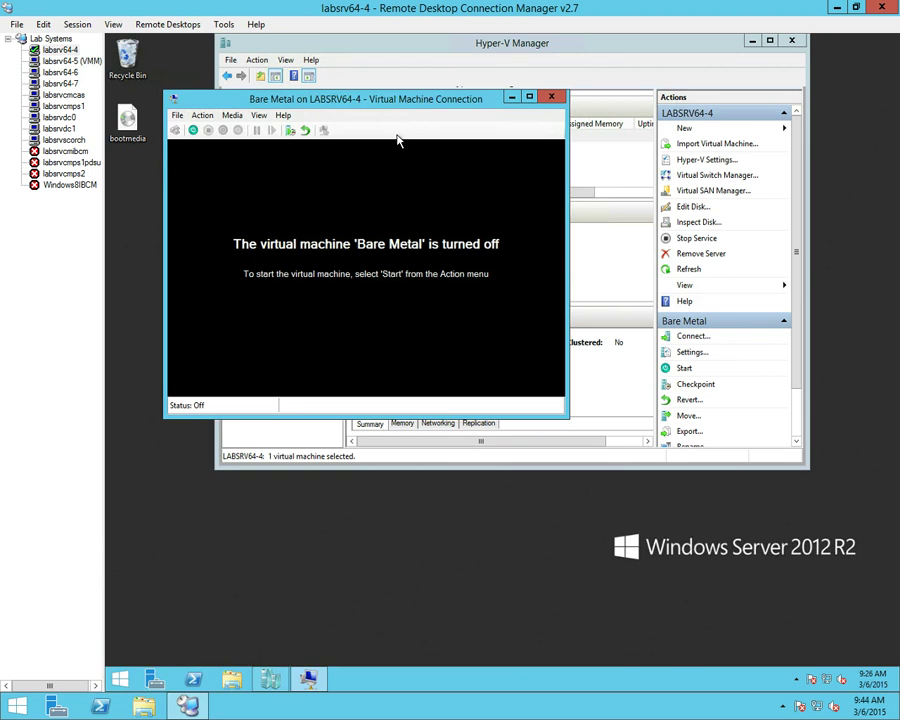
left_click(205, 116)
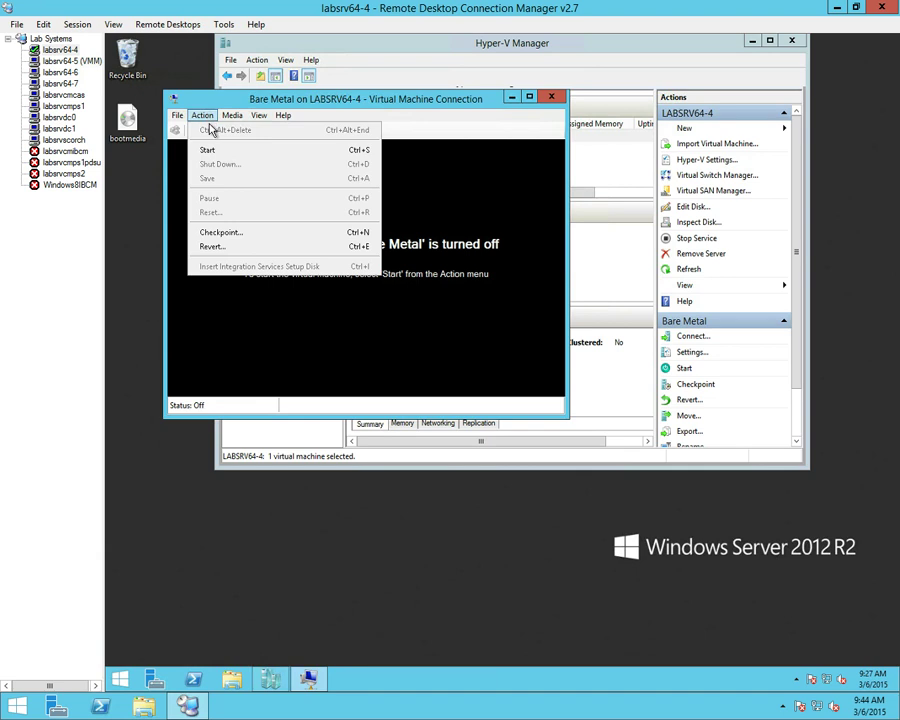
mouse_move(177, 118)
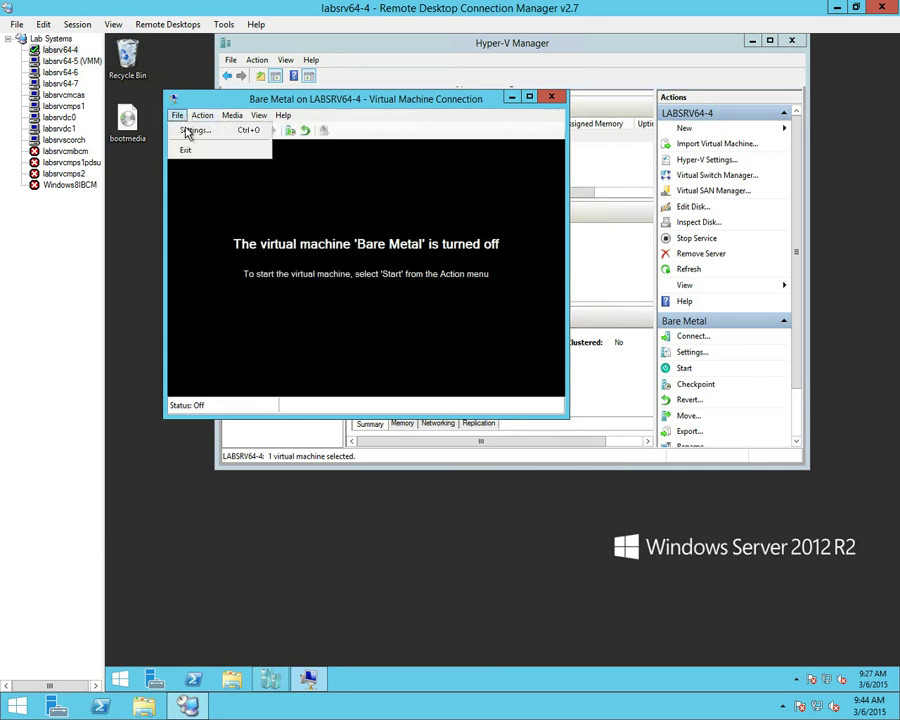
left_click(190, 131)
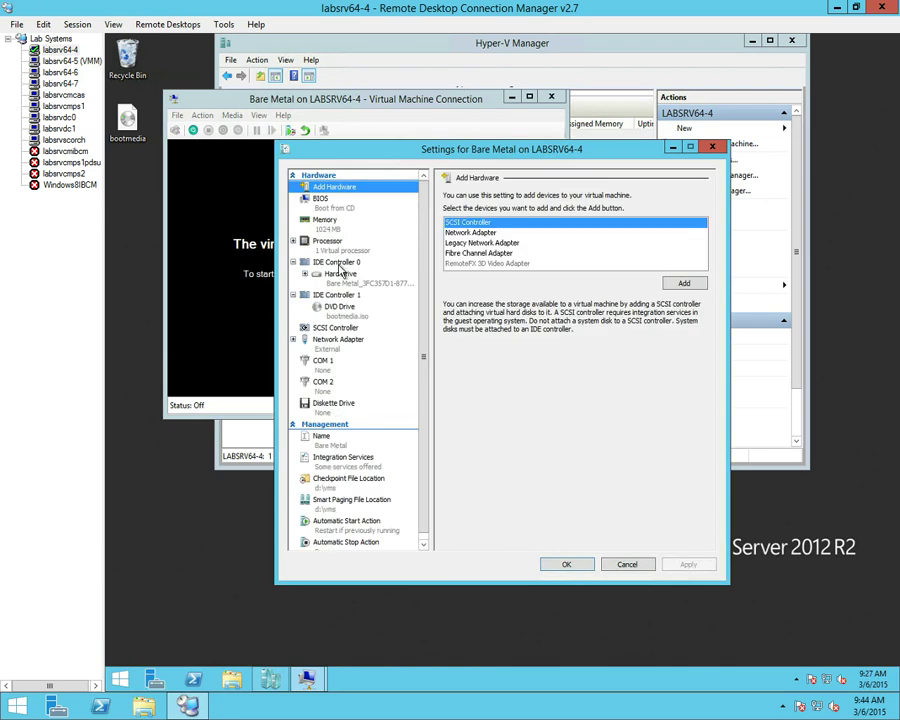
left_click(339, 307)
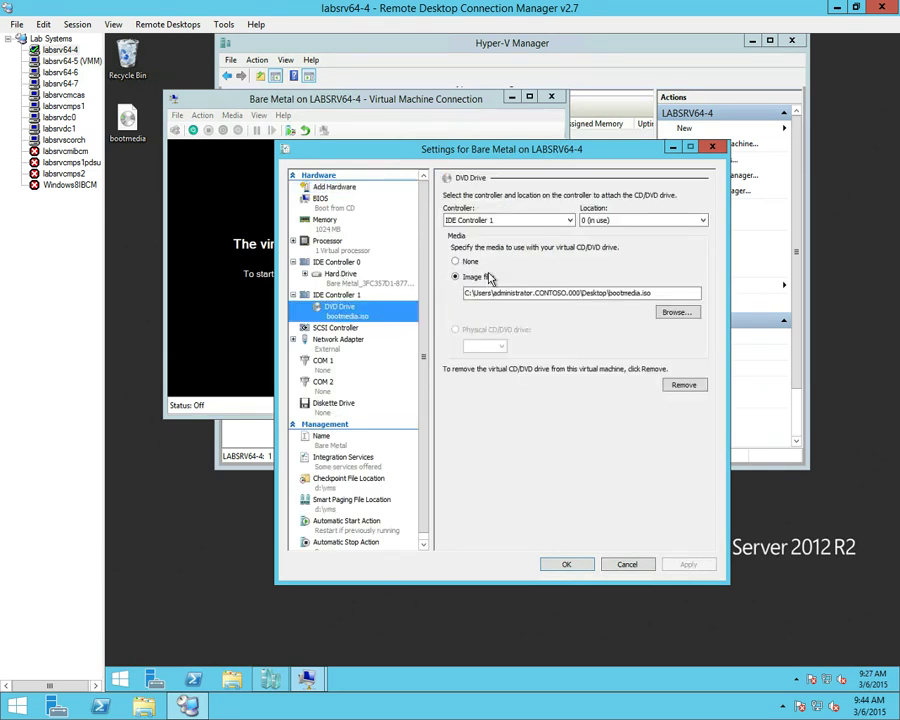
left_click(464, 261)
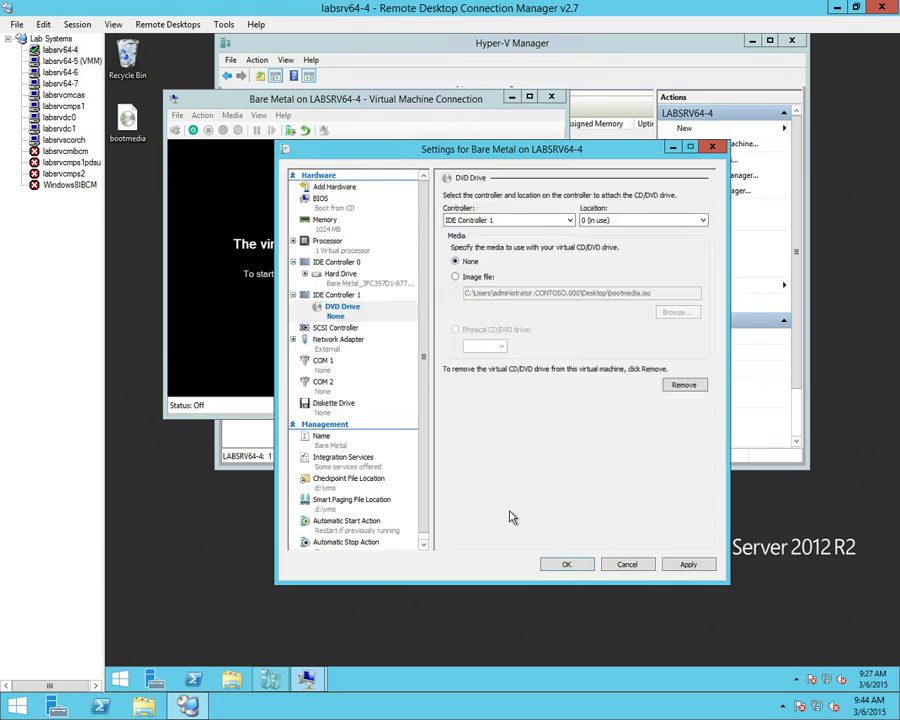
left_click(690, 565)
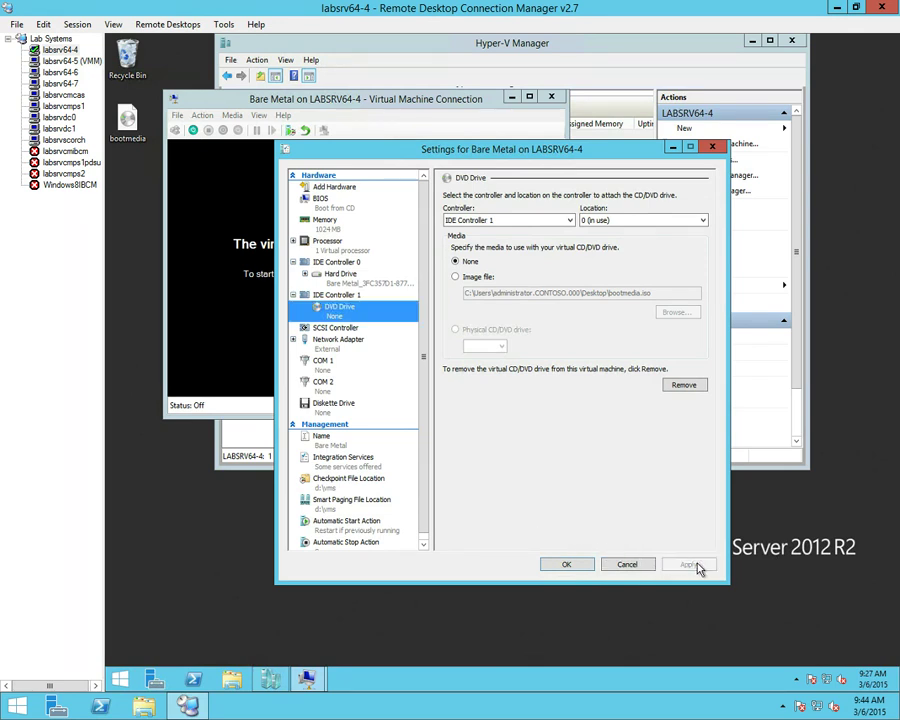
left_click(567, 565)
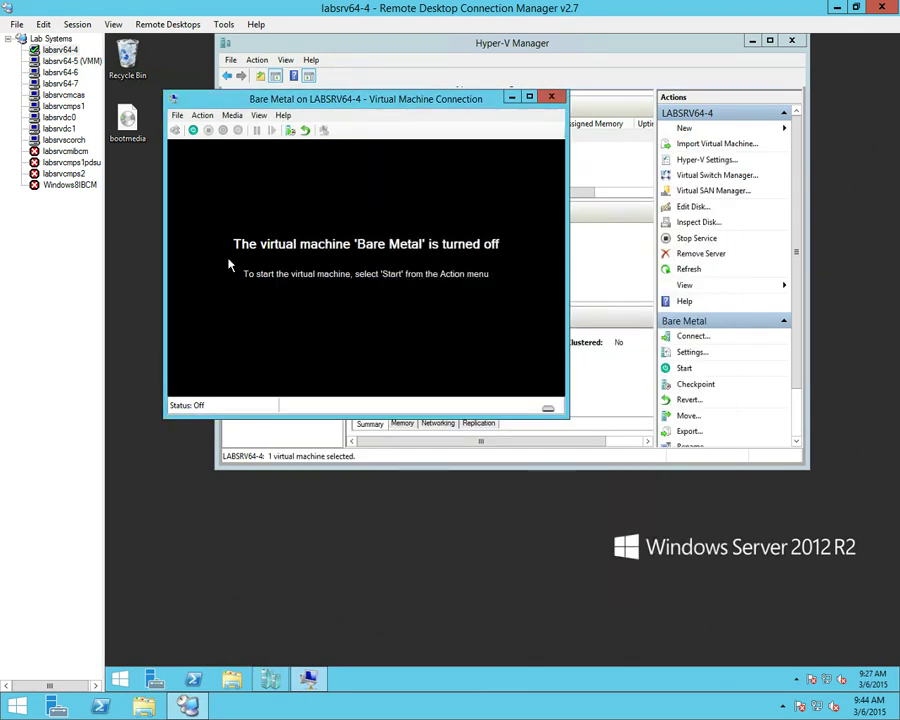
- Start the Bare Metal virtual machine and move its connection window higher on the desktop
left_click(205, 116)
left_click(218, 151)
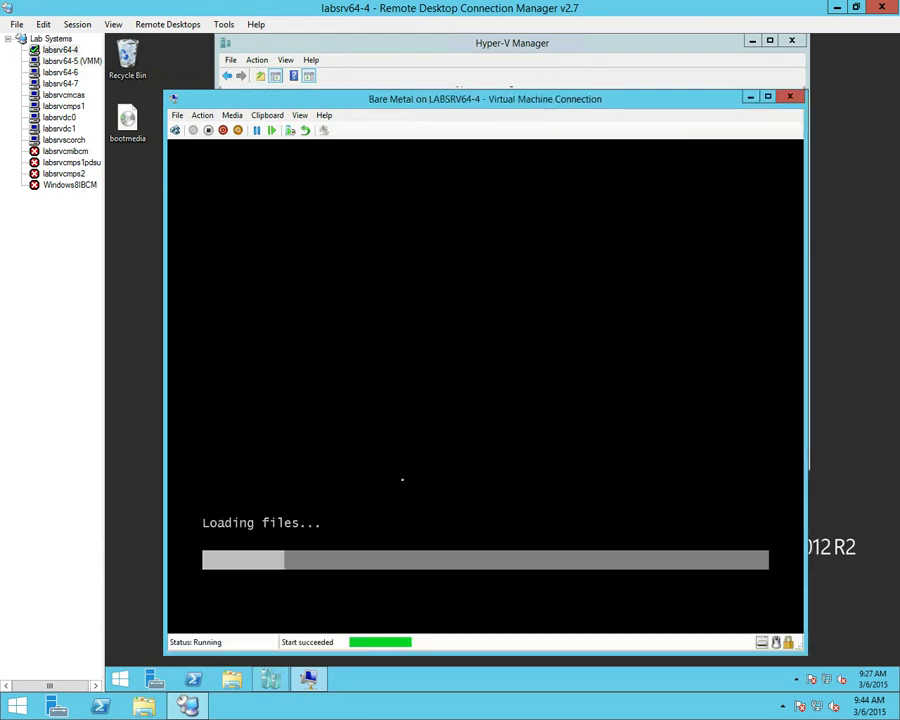
left_click_drag(466, 99, 466, 47)
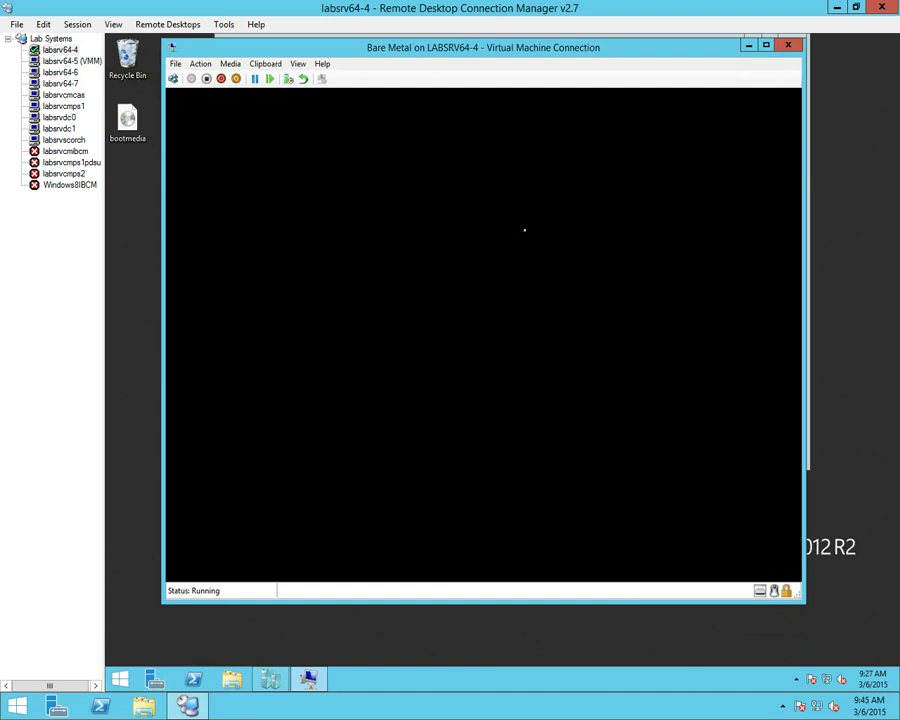
- Open a command prompt in Windows PE, list the root of drive C:, and move the Task Sequence Wizard clear of the listing
key("F8")
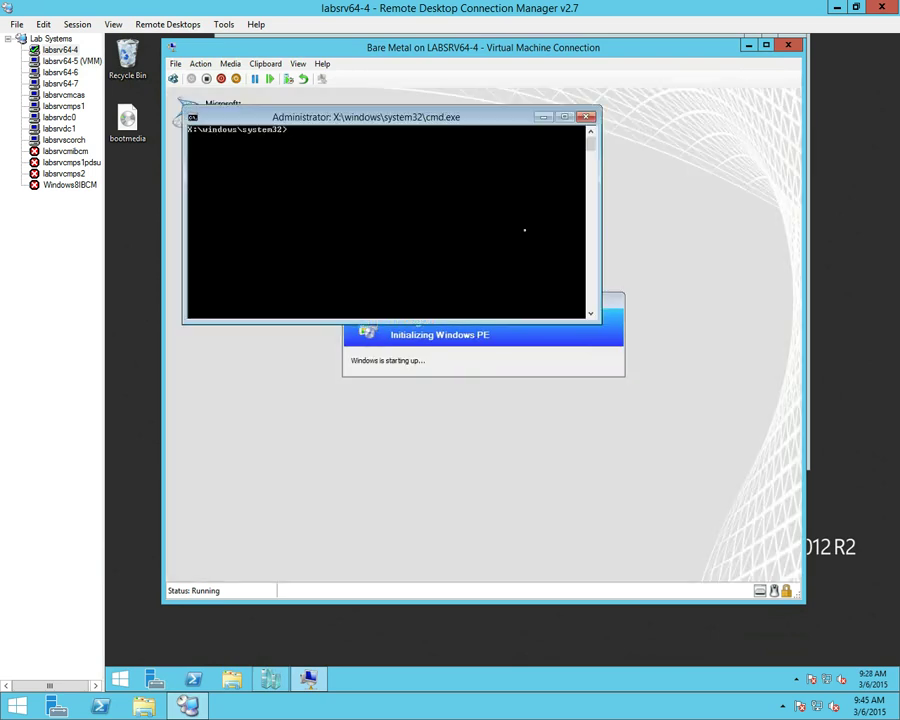
type("c:")
key("Return")
type("dir")
key("Return")
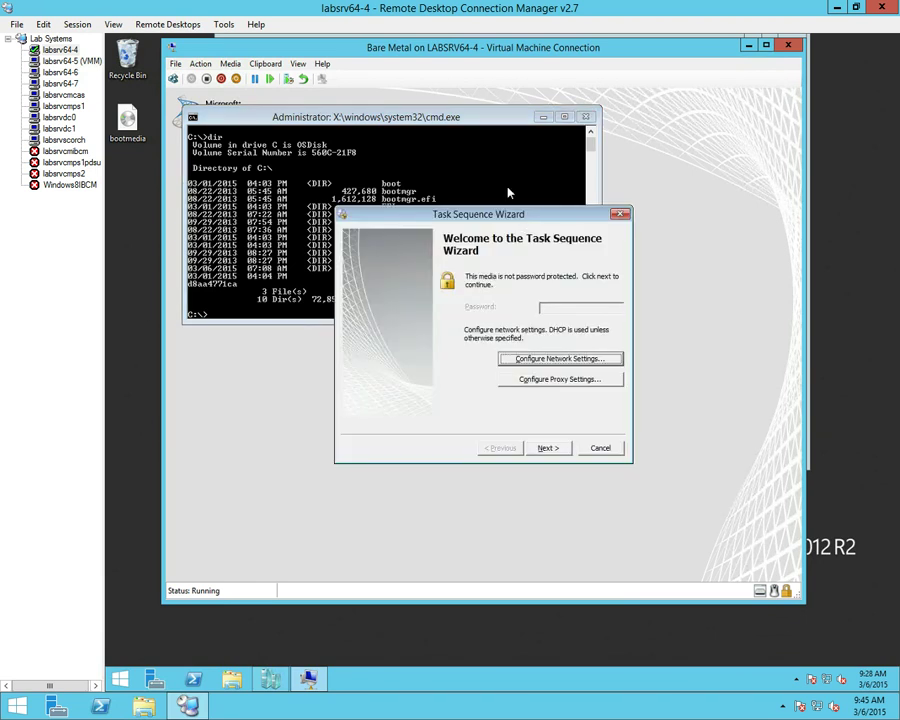
left_click_drag(496, 212, 450, 378)
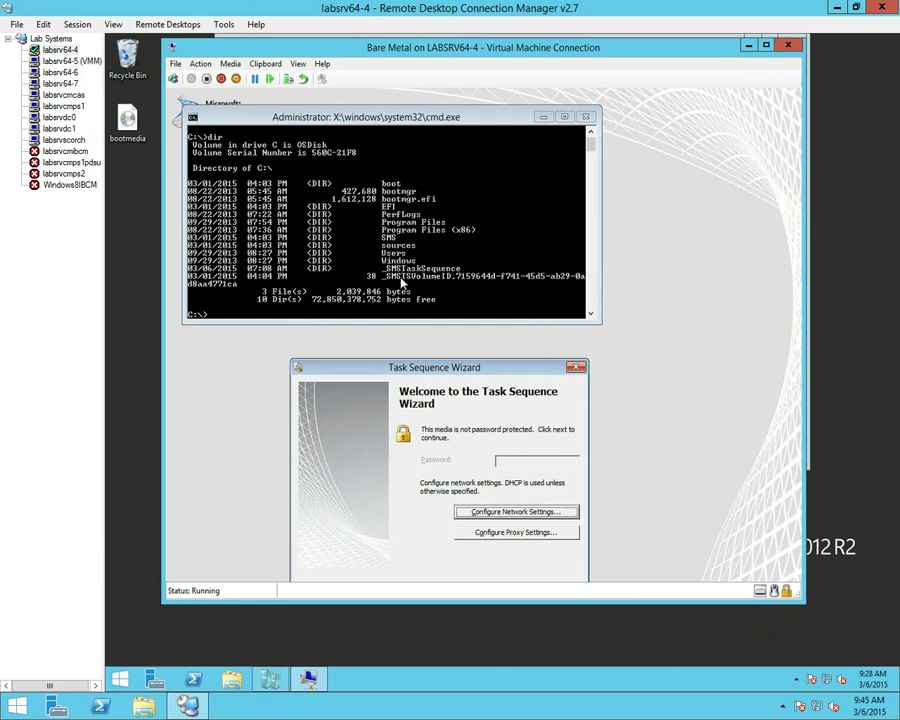
- Go to the _SMSTaskSequence folder in the command prompt and list its contents
left_click(335, 116)
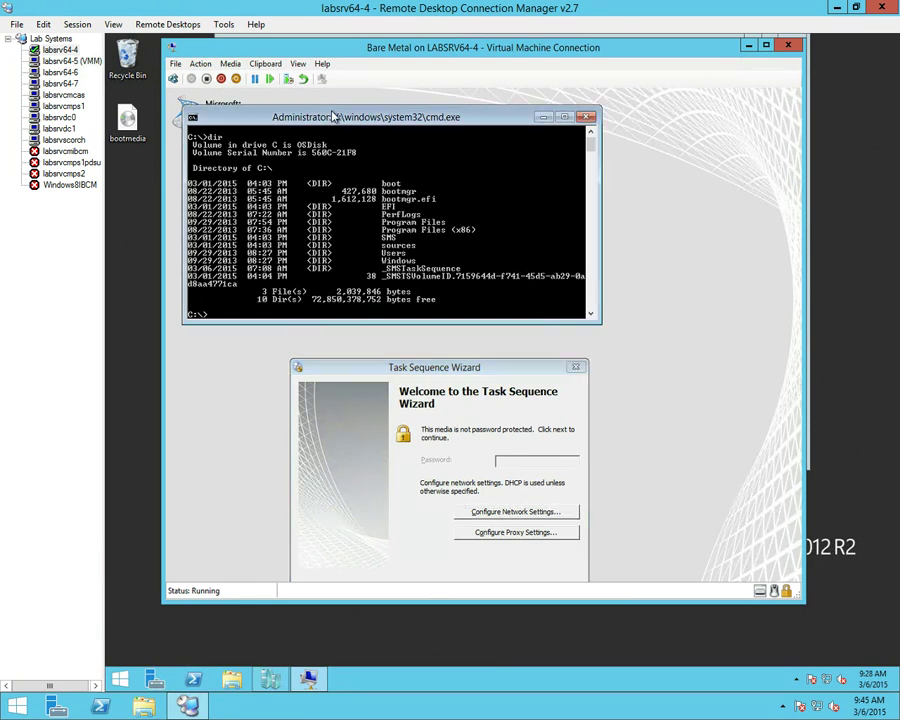
type("cd _SMSTaskSequence")
key("Return")
type("dir")
key("Return")
- List the contents of the Packages folder and of its CAS0001A subfolder
type("cd p")
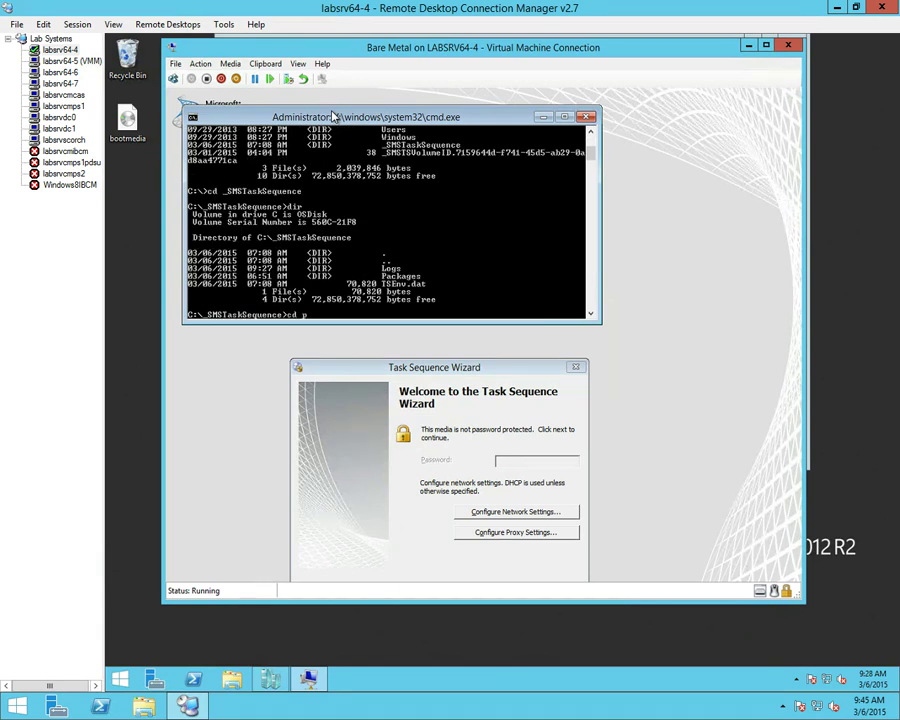
key("Tab")
key("Return")
type("dir")
key("Return")
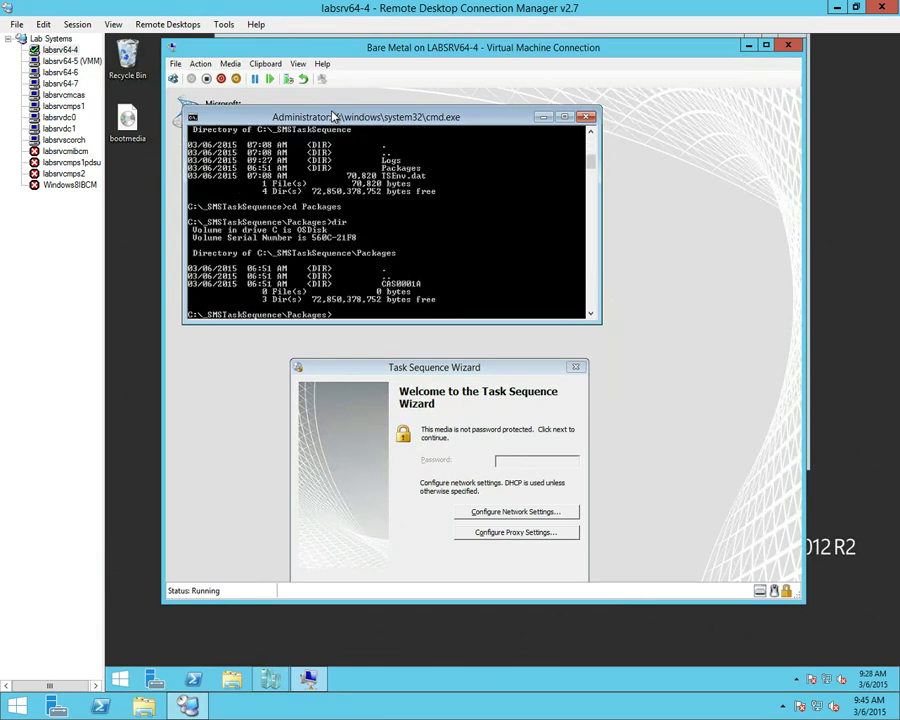
type("cd c")
key("Tab")
key("Return")
type("dir")
key("Return")
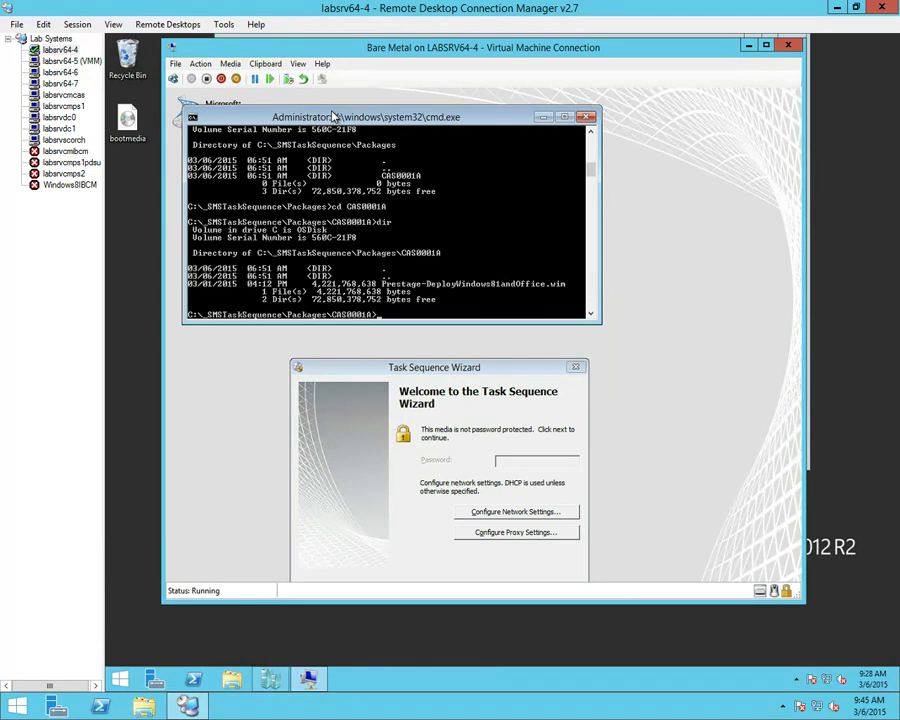
- Return to the root of drive C: and list its contents again
type("cd \\")
key("Return")
type("dir")
key("Return")
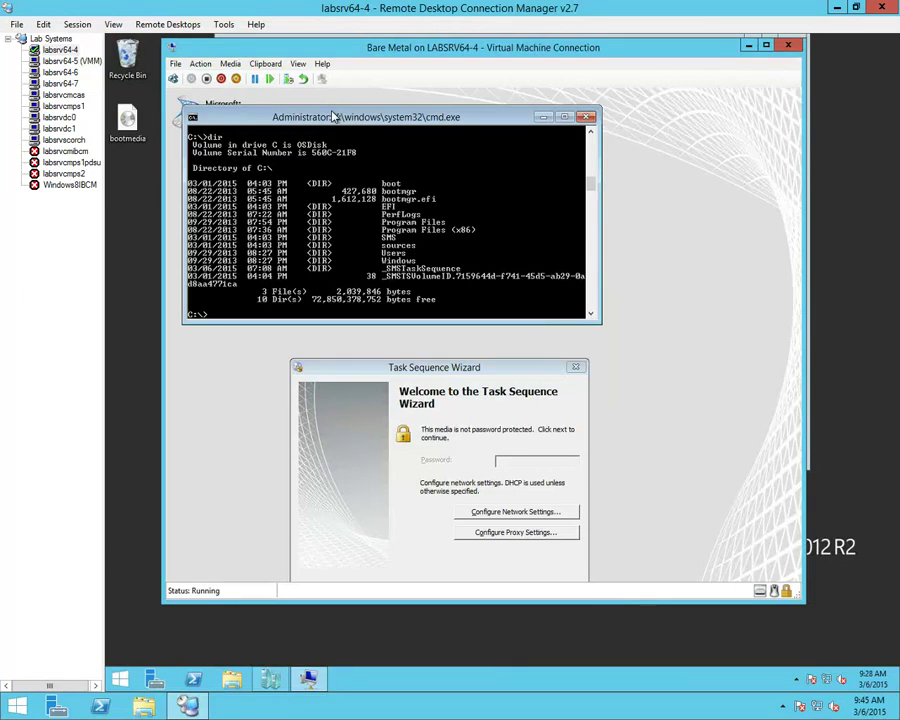
- Go to the C:\SMS\PKG folder and list the packages in it
type("cd sms")
key("Return")
type("cd PKG")
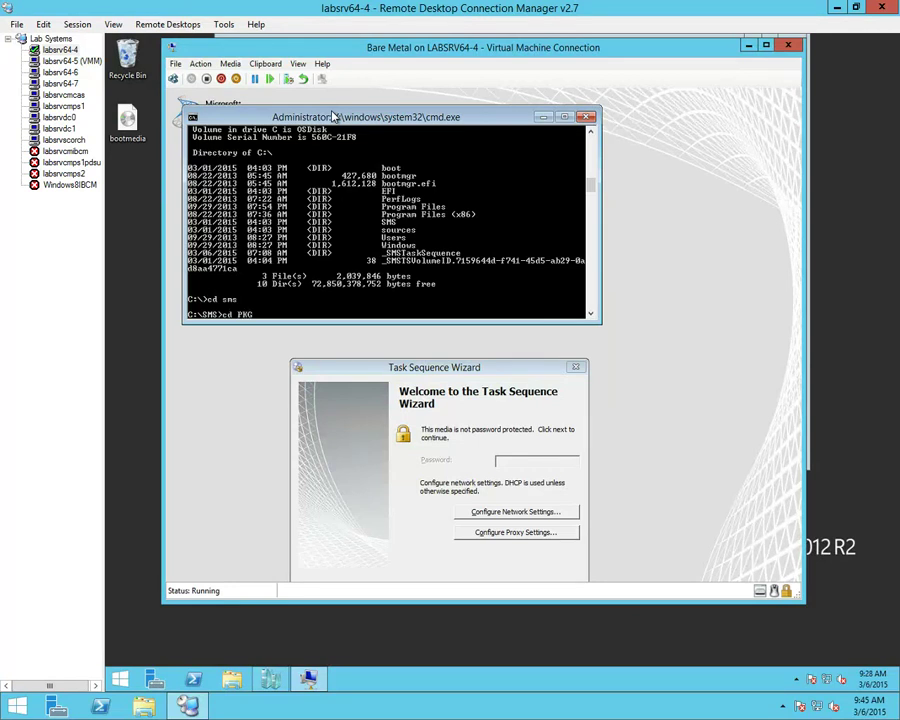
key("Return")
type("dir")
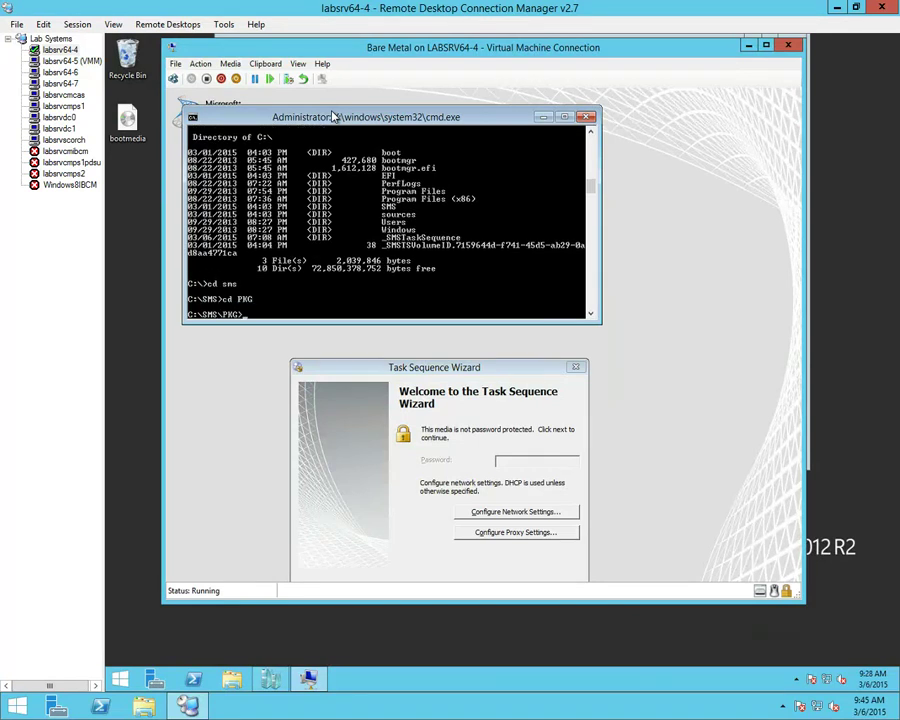
key("Return")
- Go into the CAS00002 package folder and list its files
type("cd c")
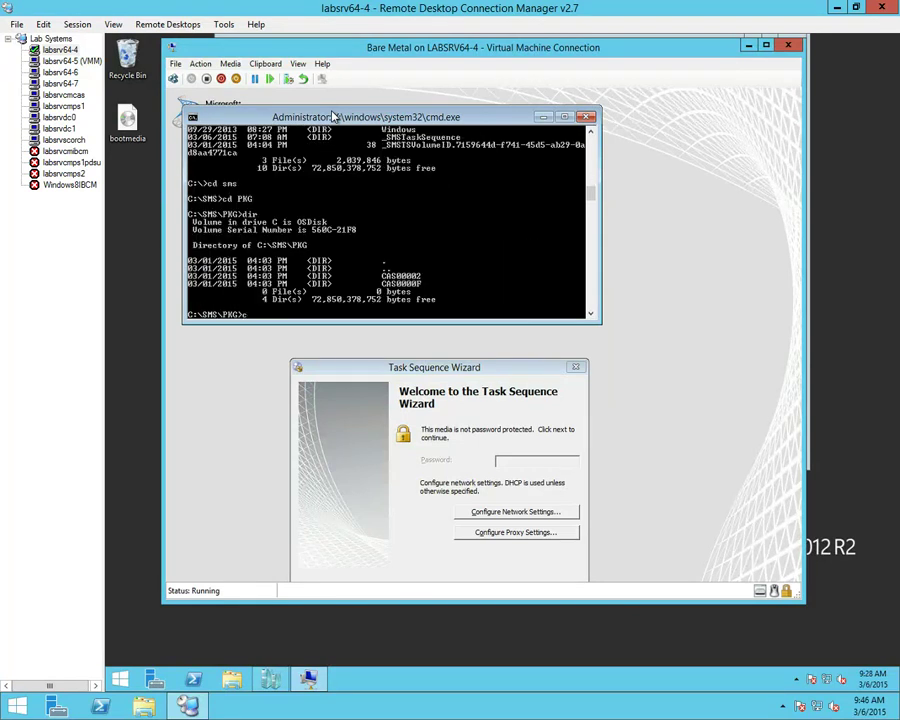
key("Tab")
key("Return")
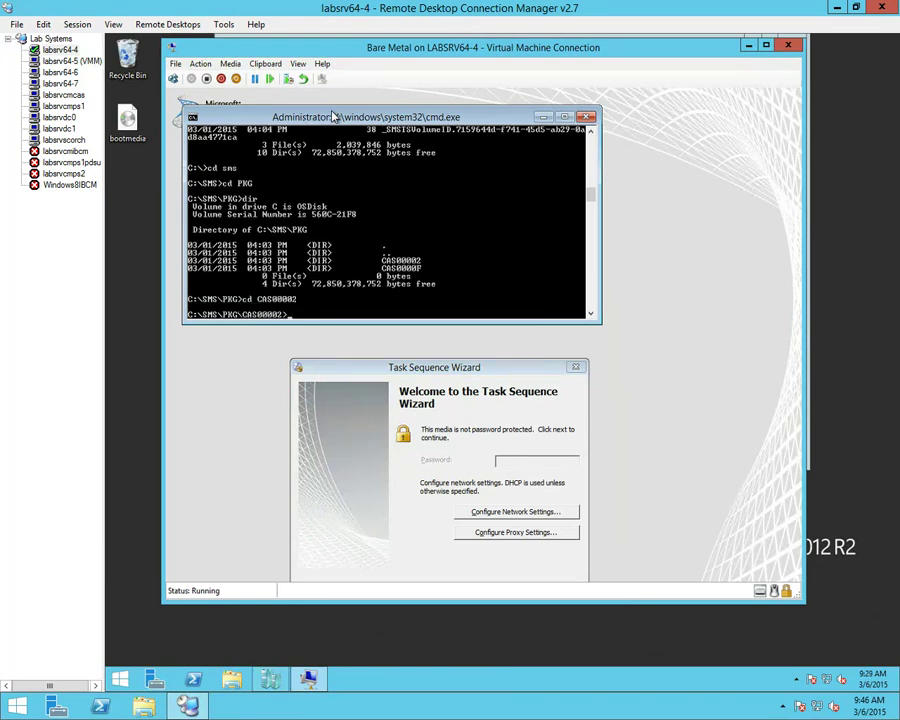
type("dir")
key("Return")
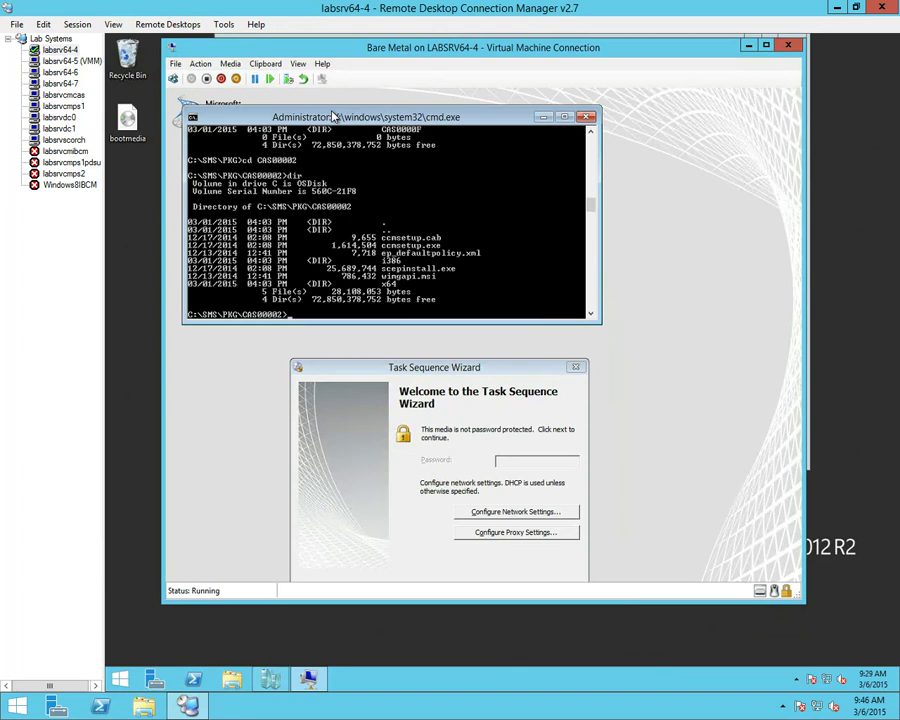
- Go back up to the PKG folder, change to the CAS0000F package folder, and list its files
type("cd.")
key("Return")
key("Up")
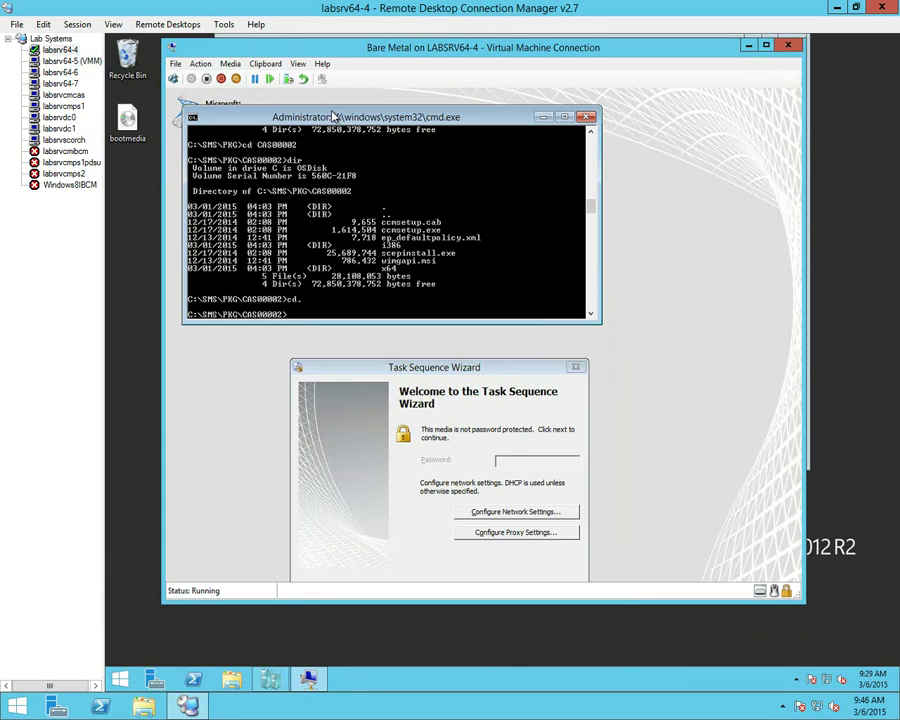
type("..")
key("Return")
type("cd c")
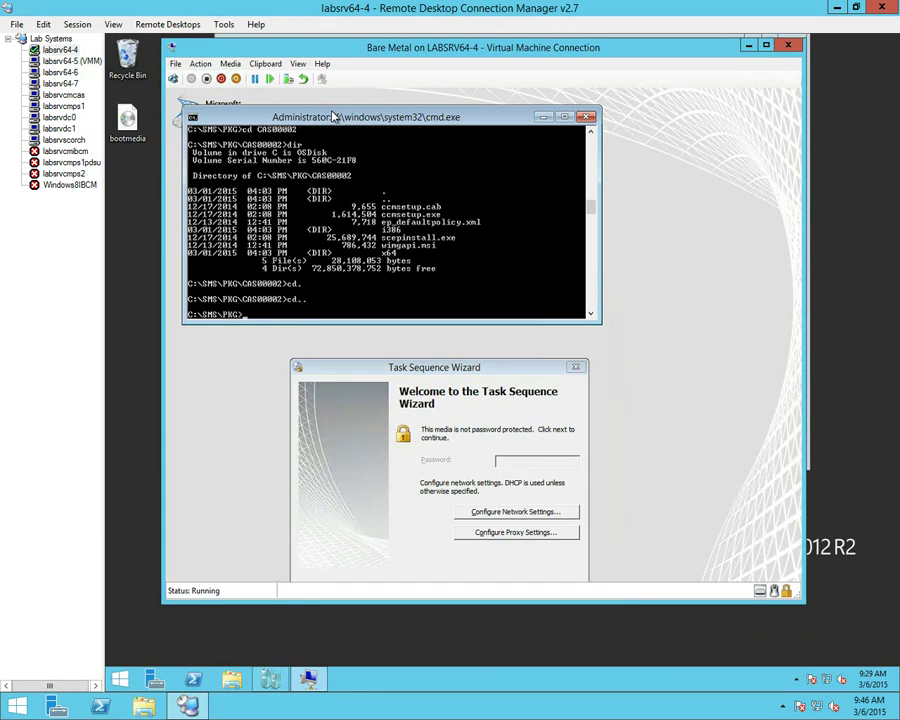
key("Tab")
key("Return")
type("dir")
key("Return")
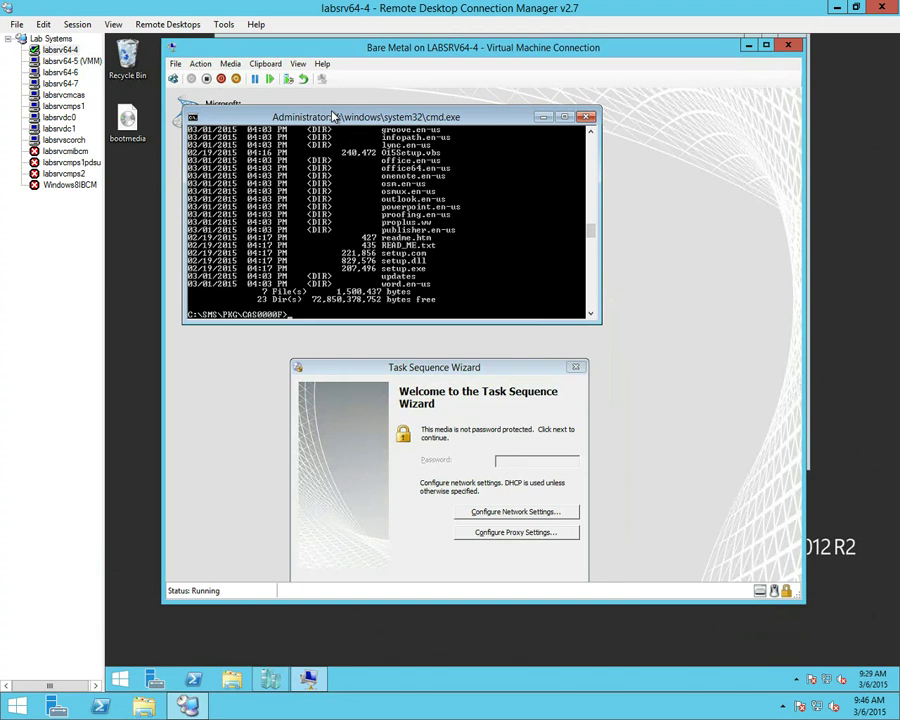
- Exit the command prompt and advance the Task Sequence Wizard to the task sequence selection page
type("exit")
key("Return")
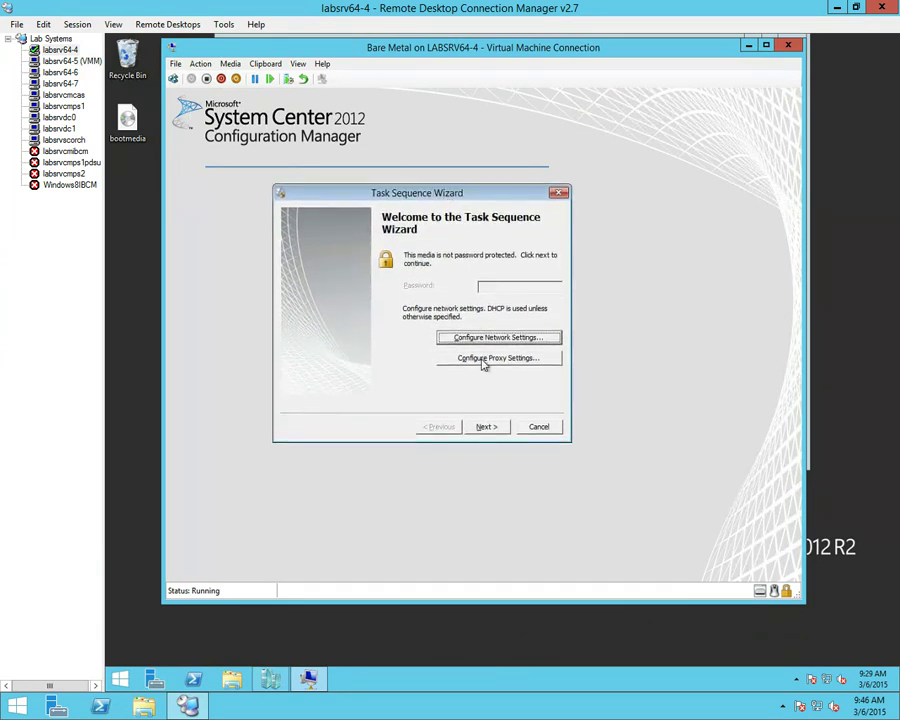
left_click(486, 427)
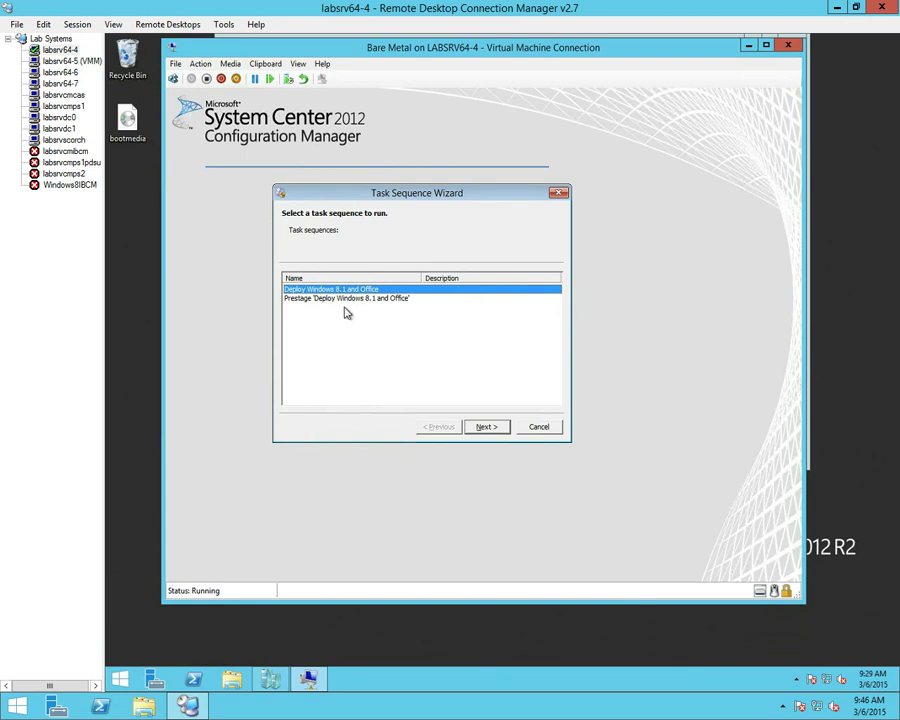
- Open another command prompt, change to X:\Windows\Temp\SMSTSLog, and enter the command notepad smsts.log without running it
key("F8")
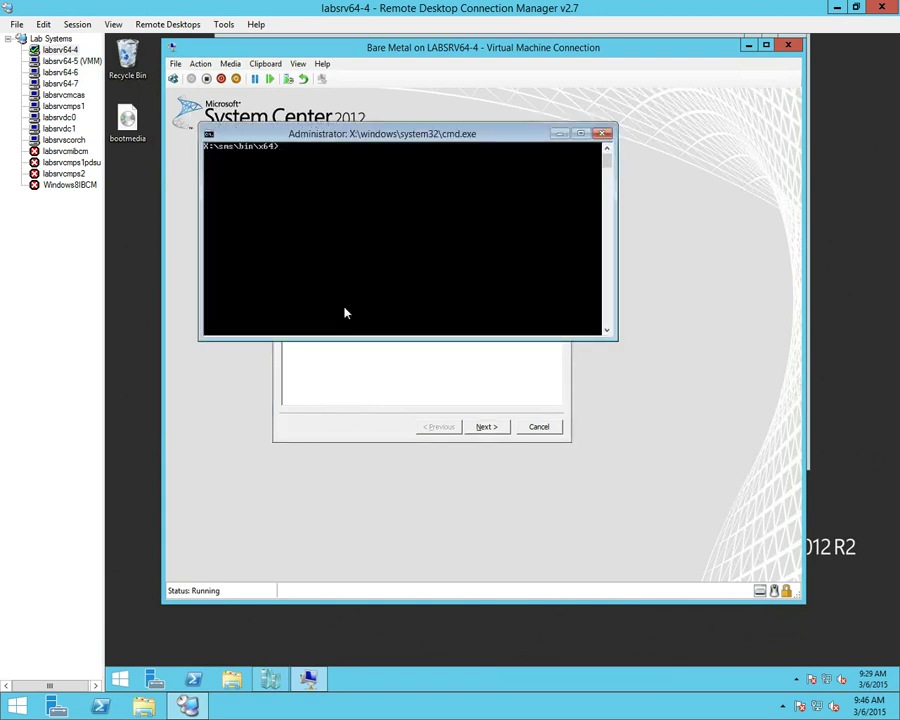
type("x:")
key("Return")
type("cd \\")
key("Return")
type("cd window")
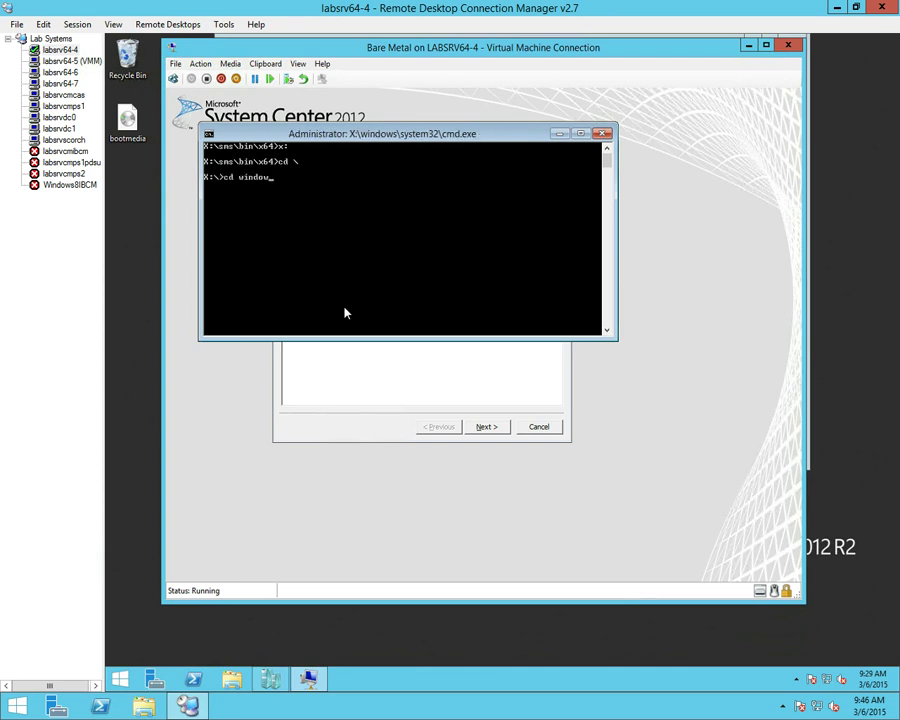
type("s\\temp\\s")
key("Tab")
key("Return")
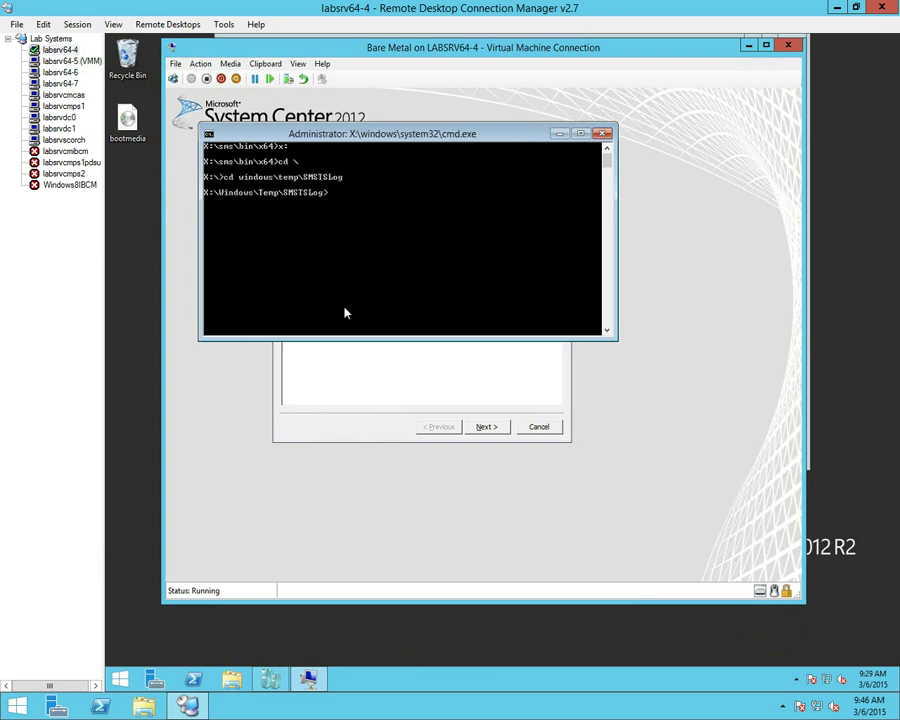
type("notepad s")
key("Tab")
- Run the Deploy Windows 8.1 and Office task sequence and move its Installation Progress window below the command prompt
left_click(354, 424)
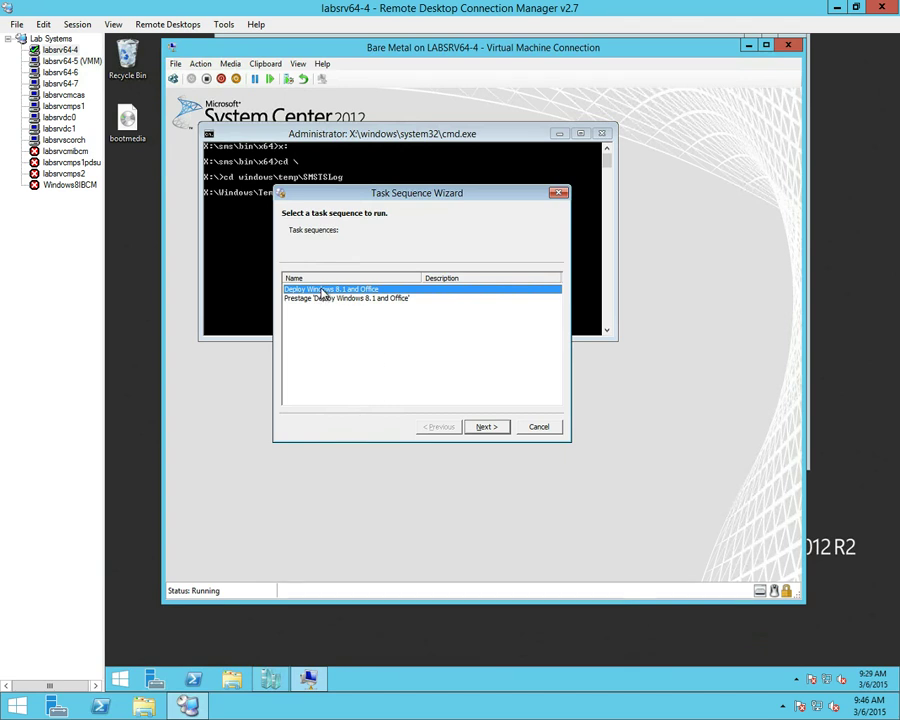
left_click(485, 428)
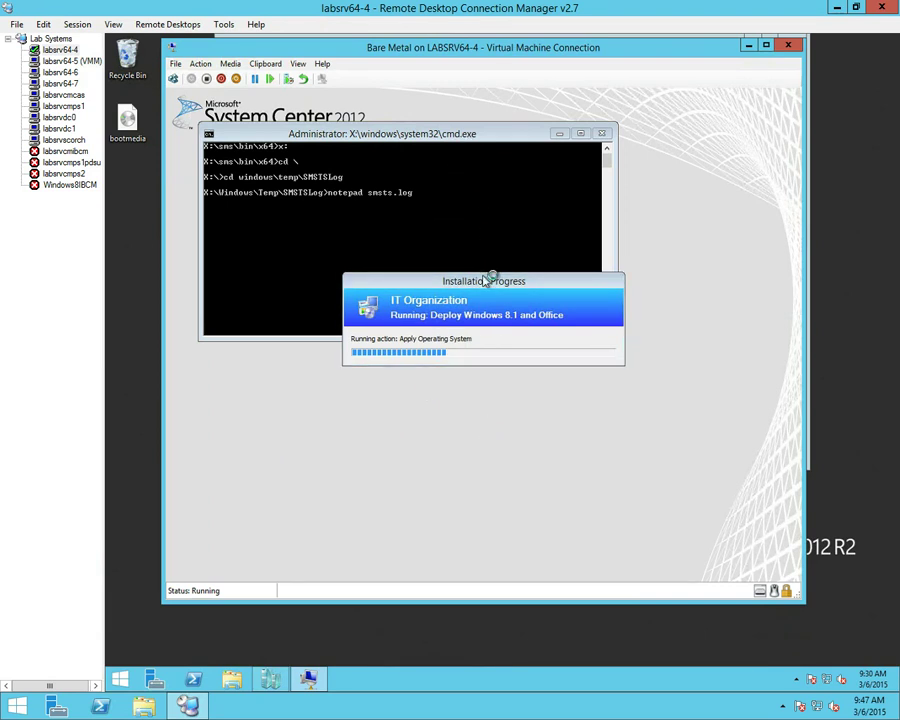
left_click_drag(483, 316, 457, 426)
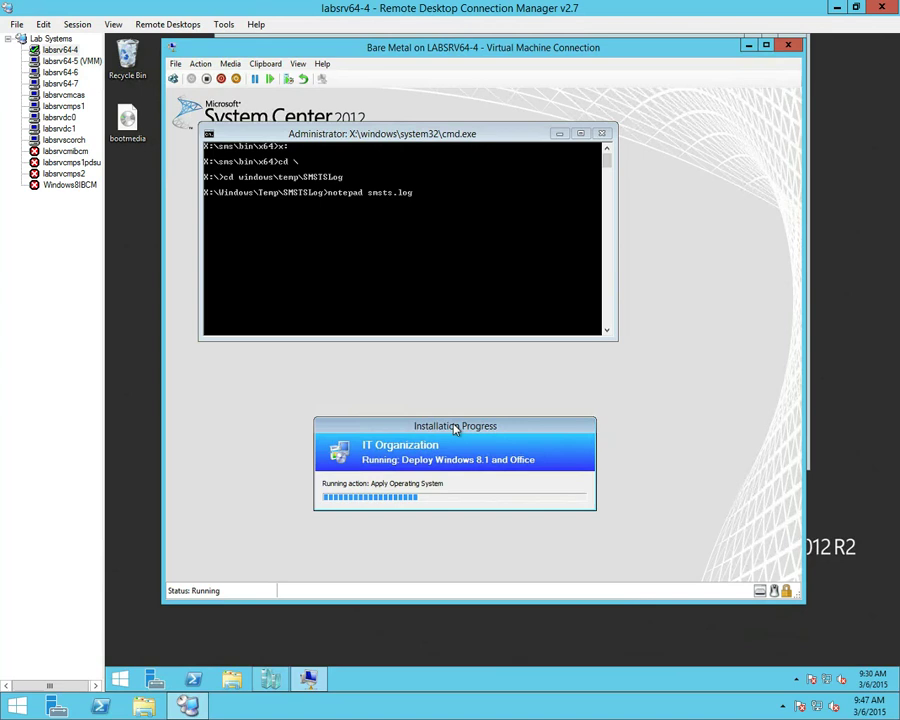
- Run the notepad smsts.log command and move the Installation Progress window below the opened log
left_click(471, 150)
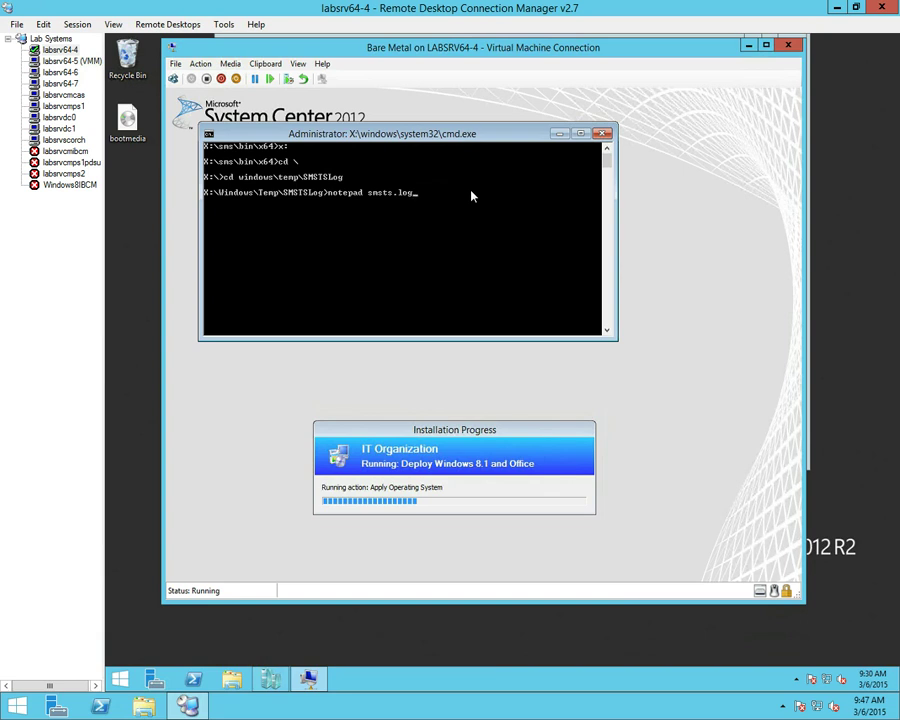
key("Return")
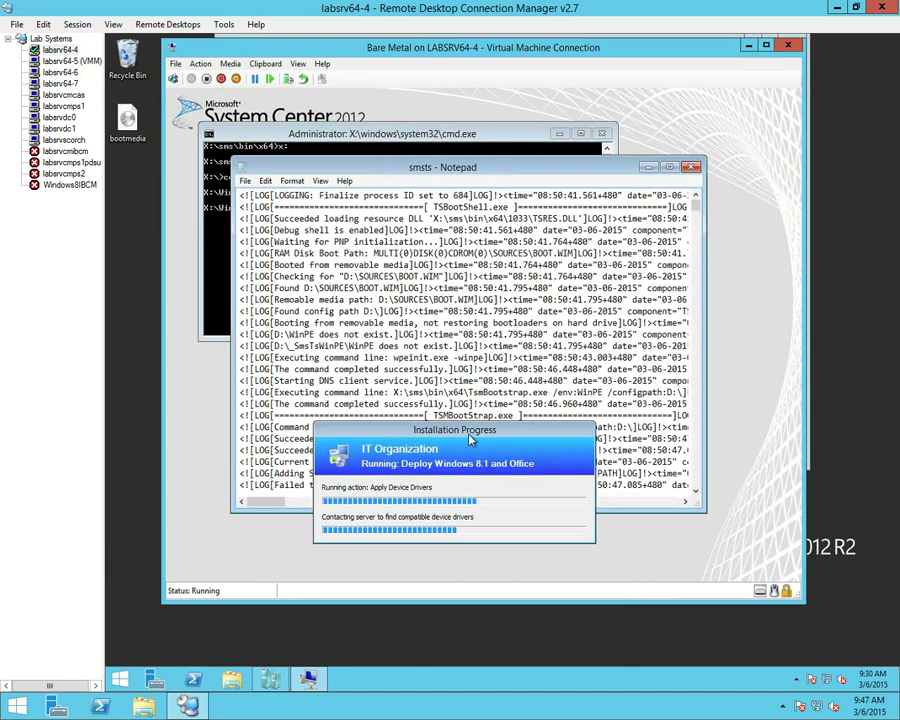
left_click_drag(470, 440, 472, 570)
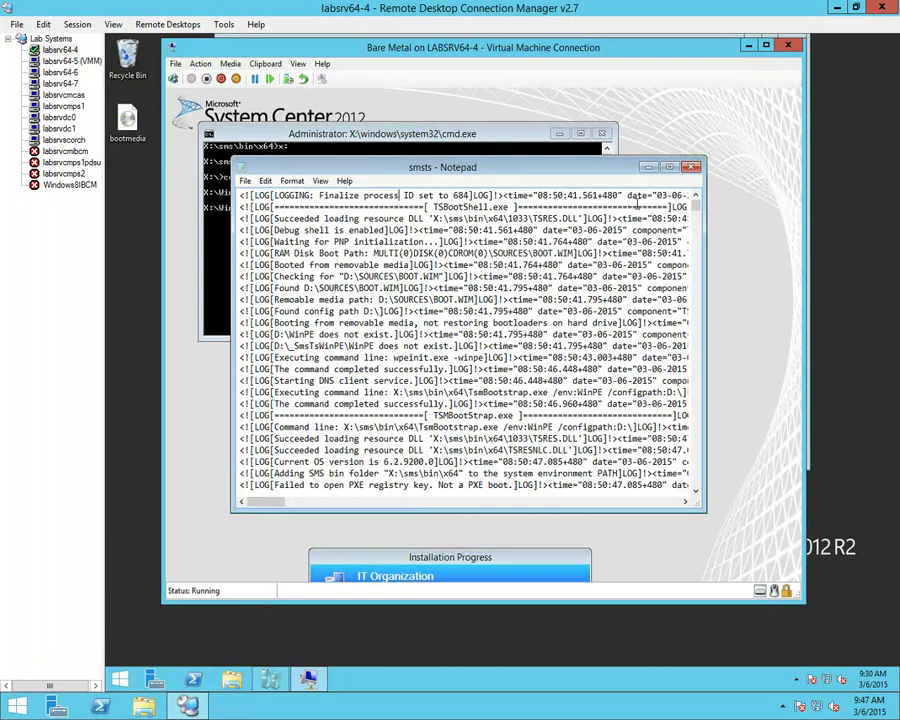
left_click_drag(709, 379, 684, 521)
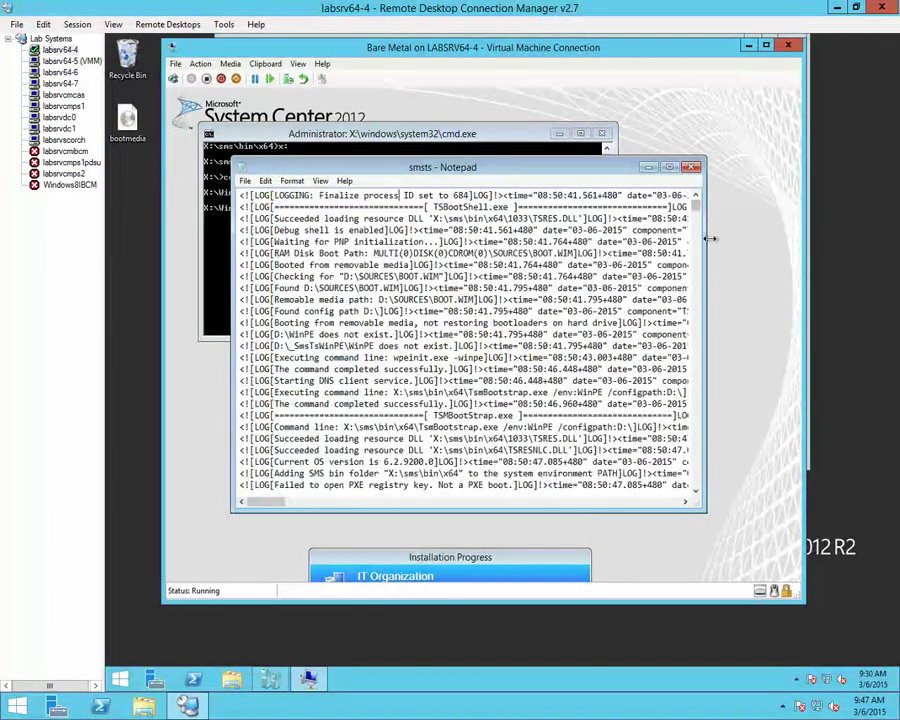
- Search smsts.log upward from its end for "usealready" and highlight OSDUseAlreadyDeployedImage in the matching line
left_click_drag(694, 291, 694, 502)
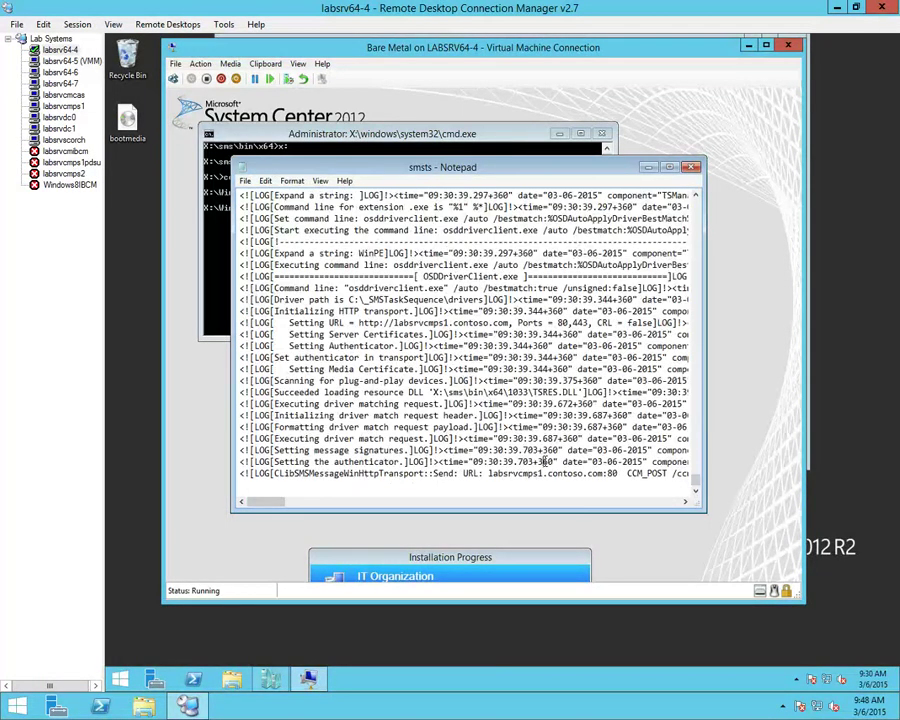
key("ctrl+f")
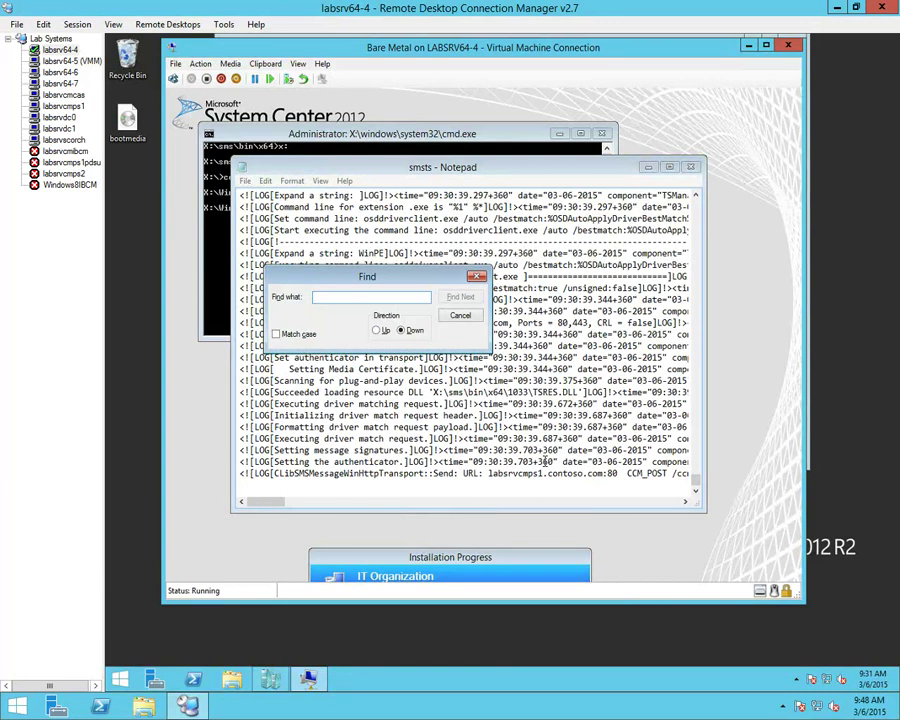
type("usealready")
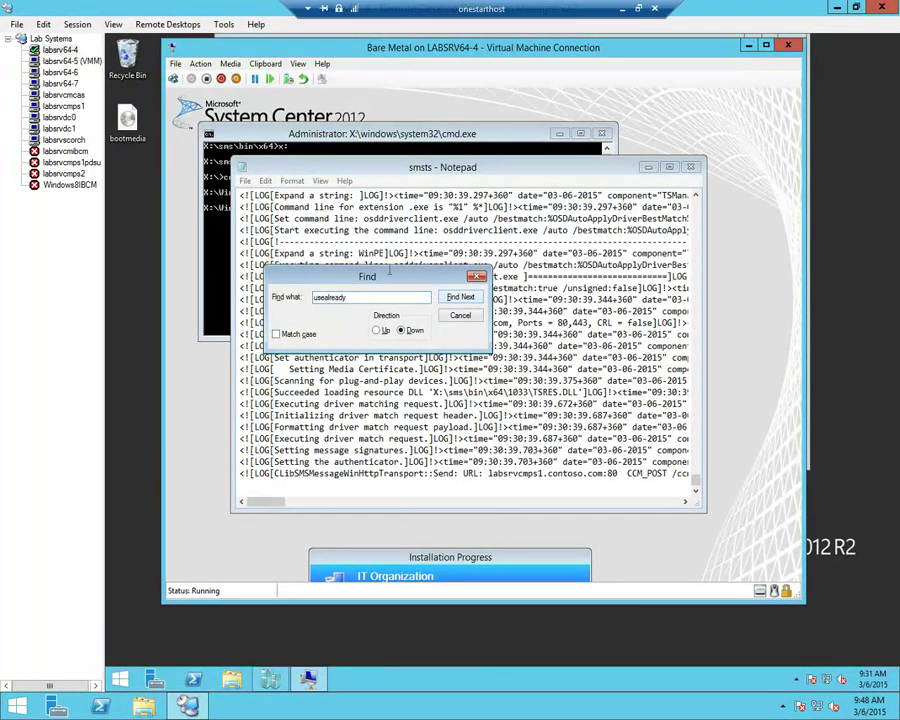
left_click(377, 374)
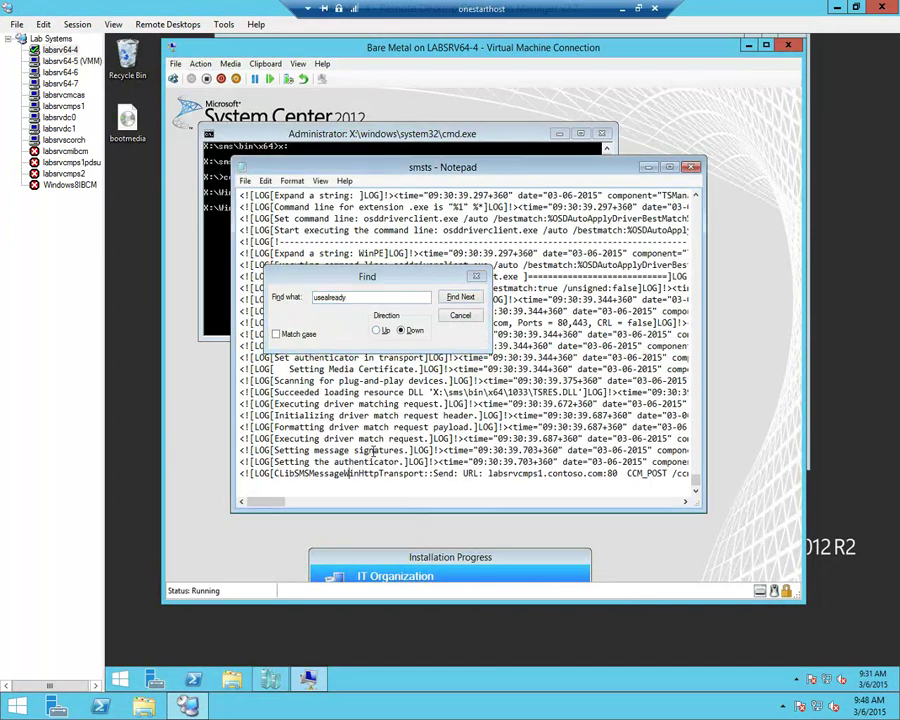
left_click(377, 330)
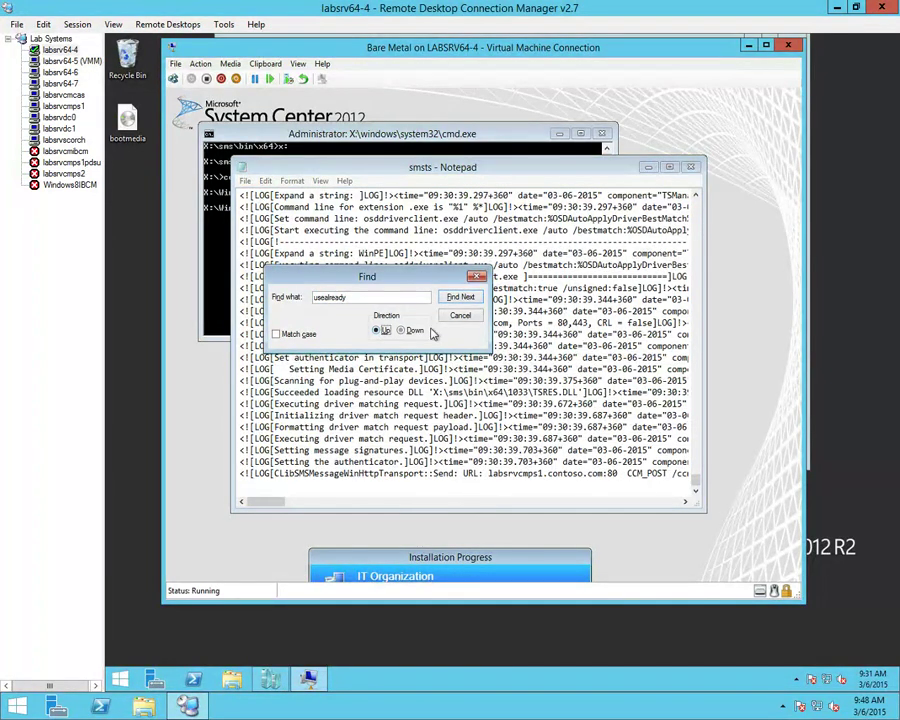
left_click(459, 298)
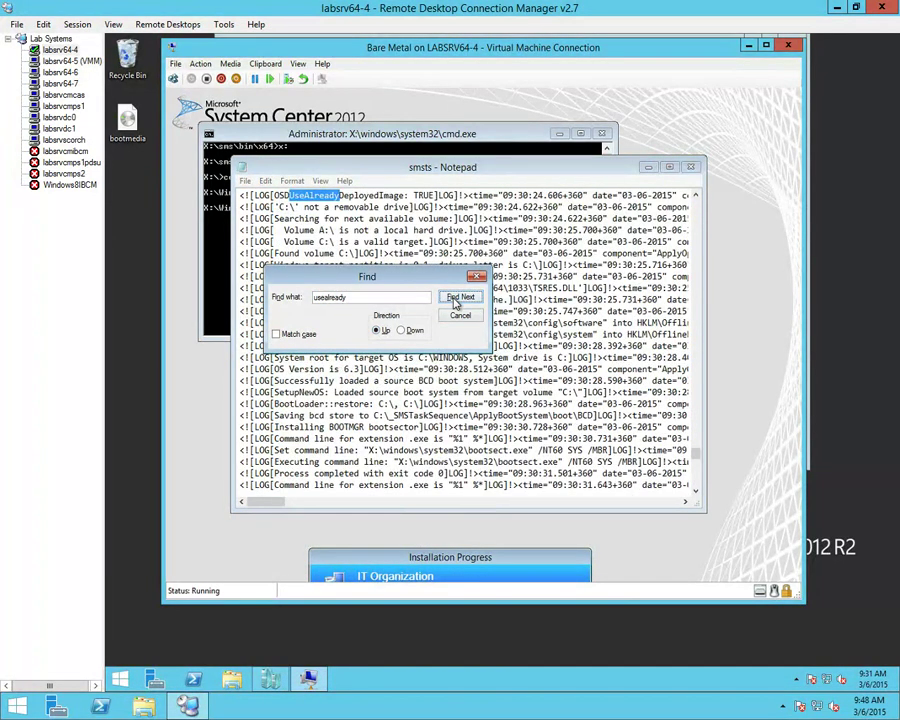
left_click(460, 316)
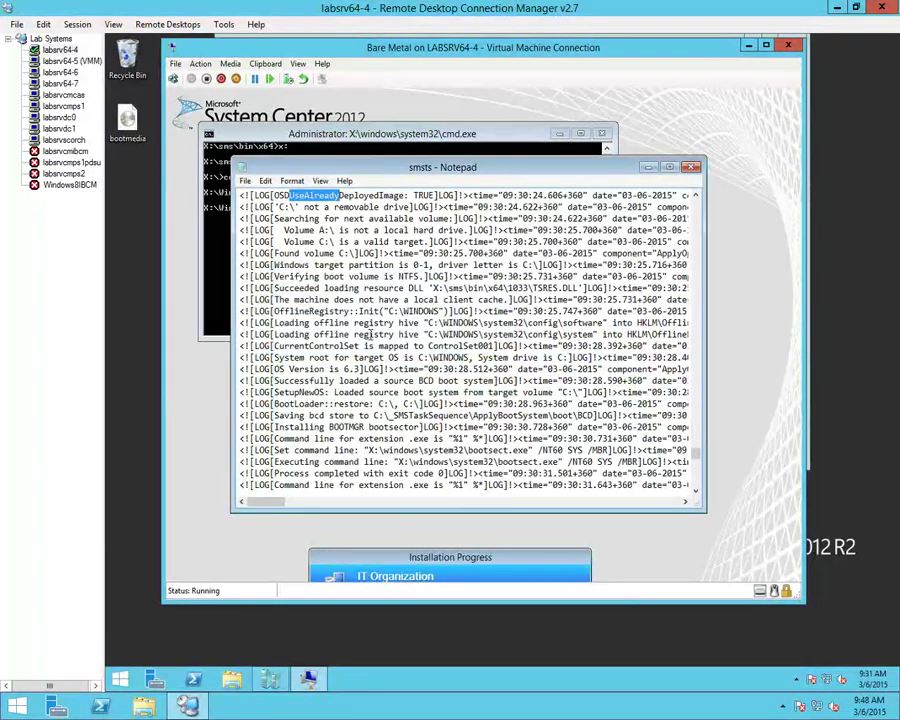
scroll(385, 337, "up", 4)
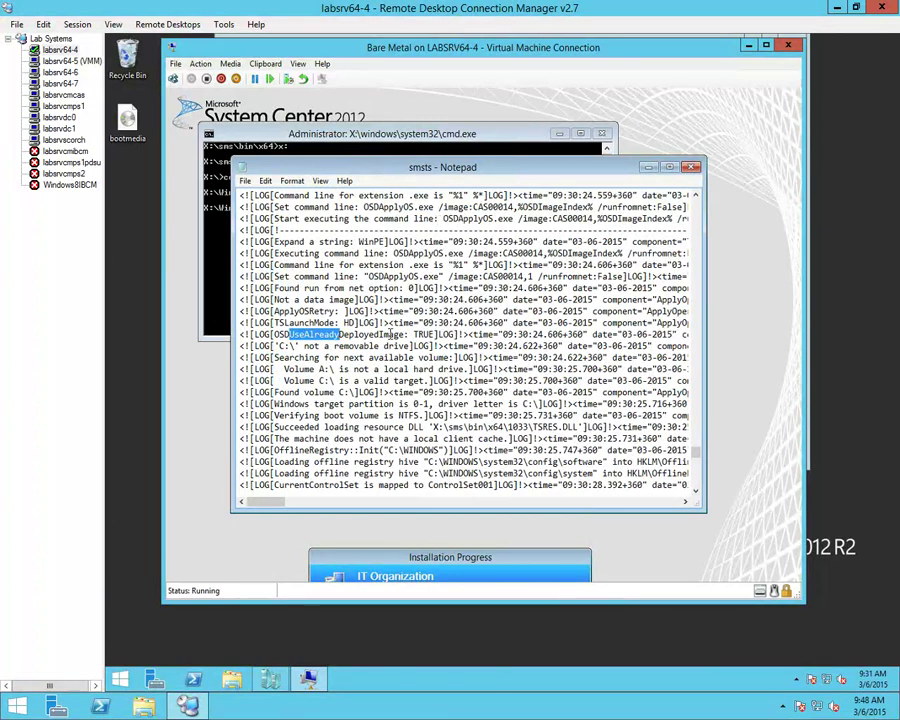
left_click_drag(410, 334, 273, 334)
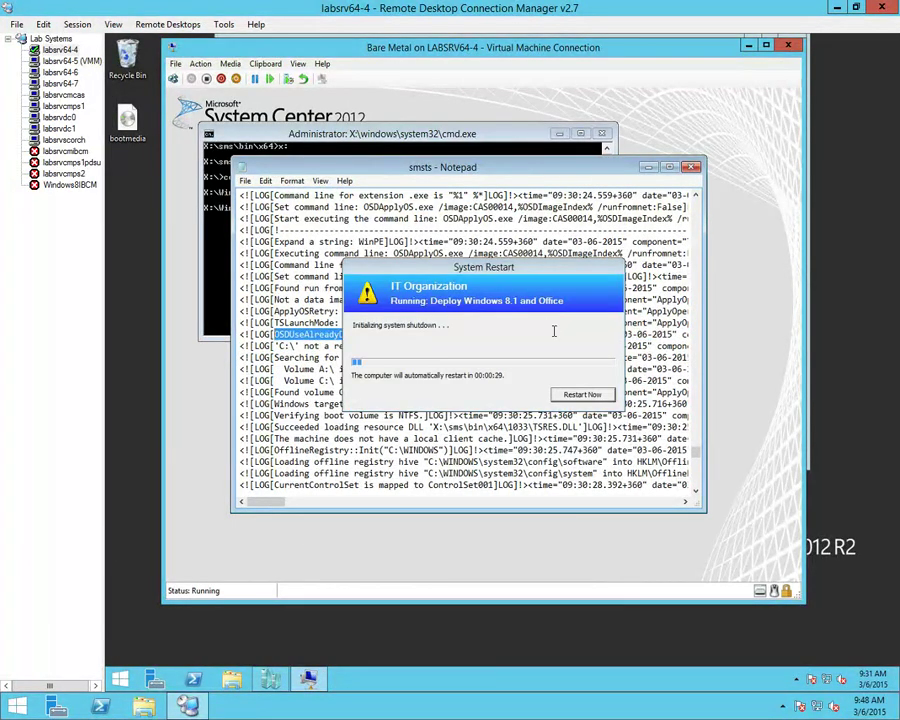
- Move the System Restart window aside and restart the computer immediately instead of waiting for the countdown
left_click_drag(519, 288, 460, 334)
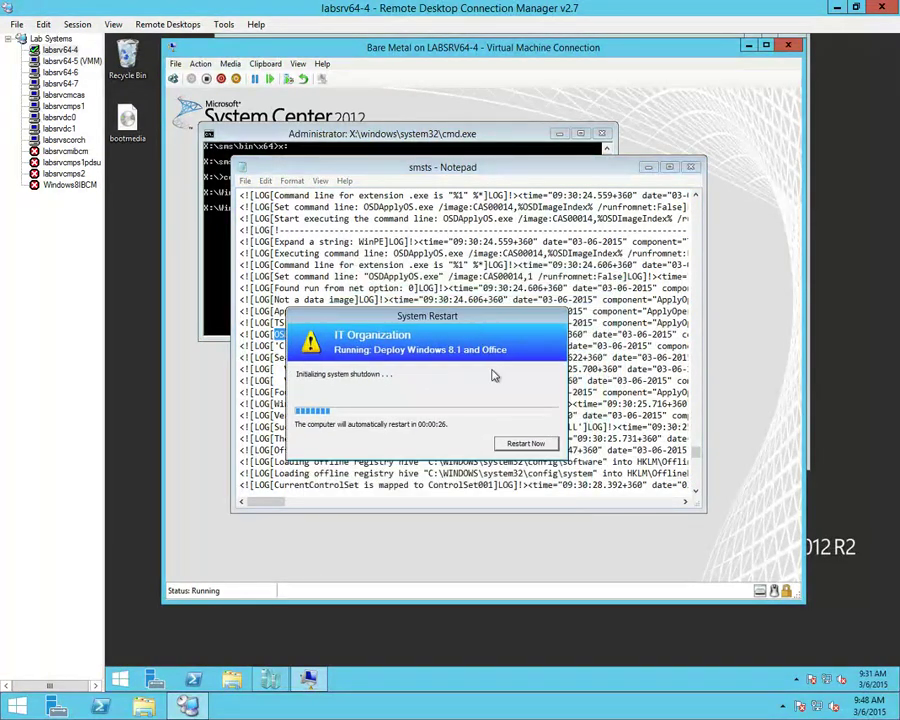
left_click(530, 445)
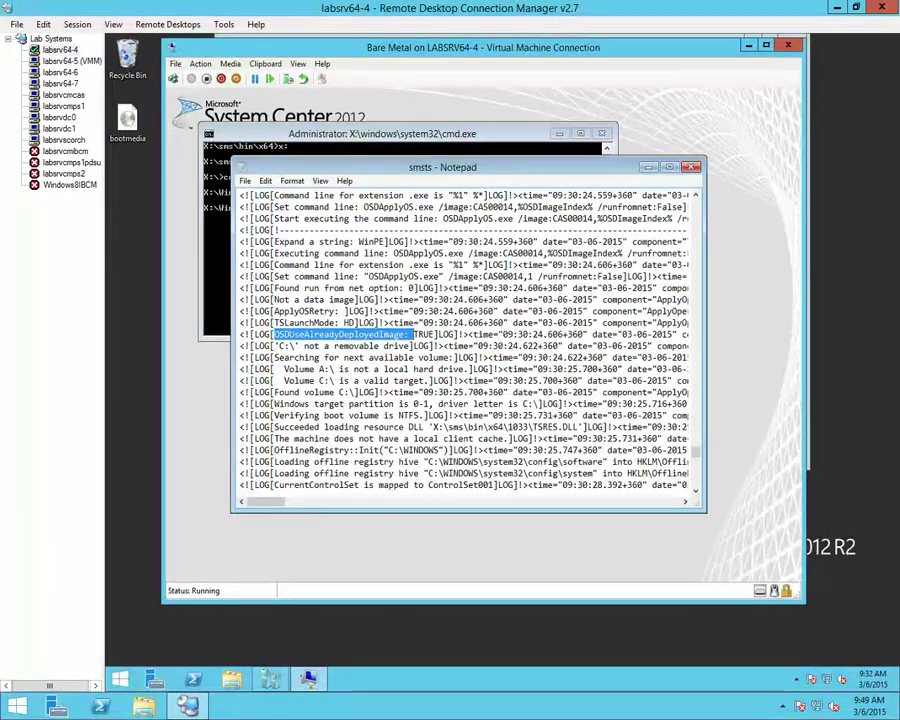
- Switch to the labsrvcmcas server and browse to Local Disk (C:) in File Explorer
left_click(70, 96)
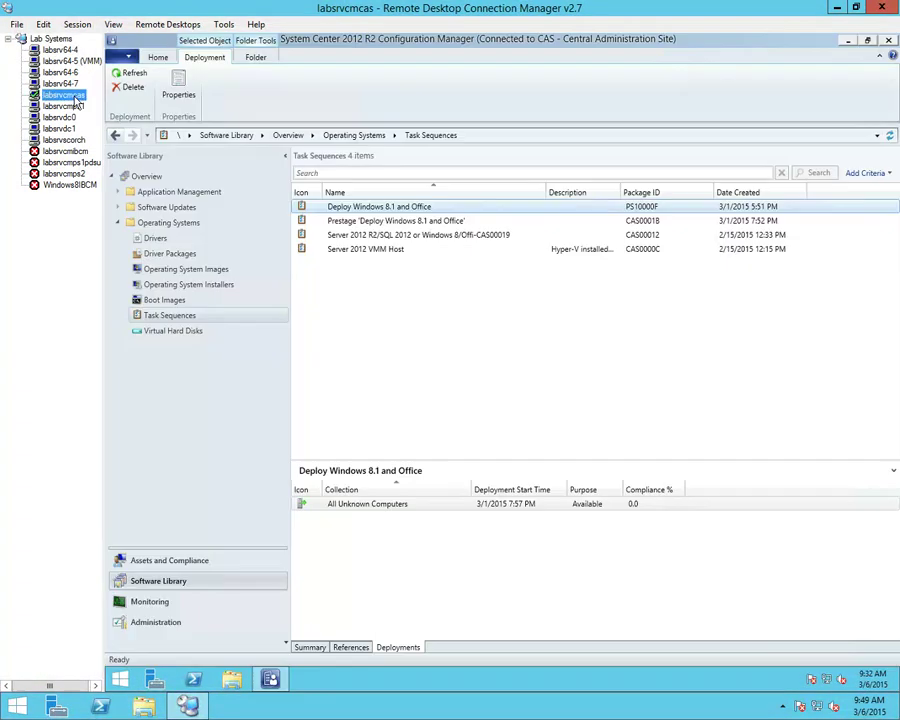
left_click(229, 685)
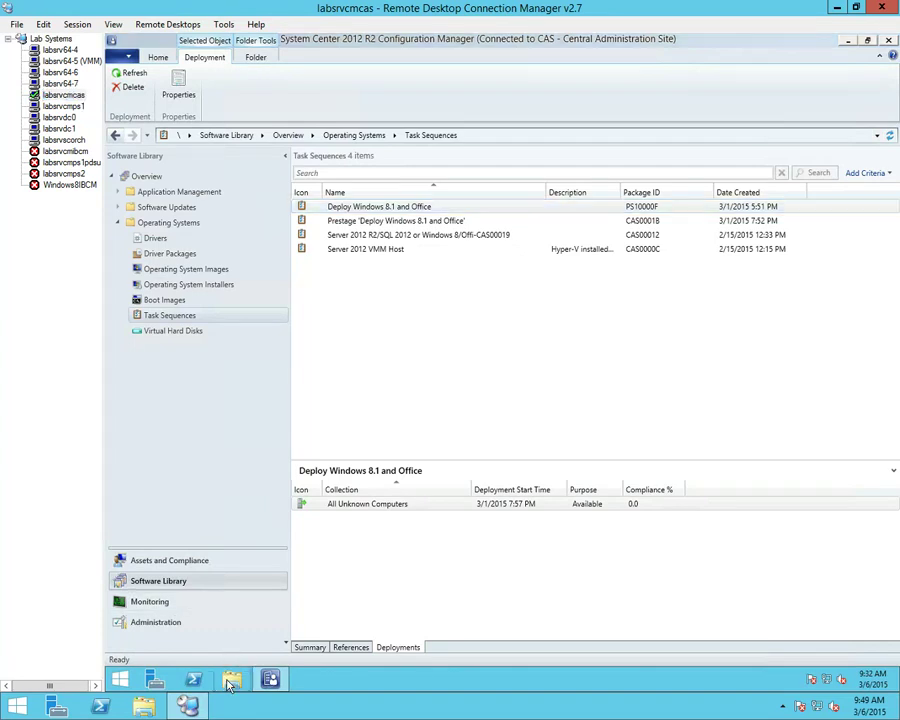
double_click(587, 490)
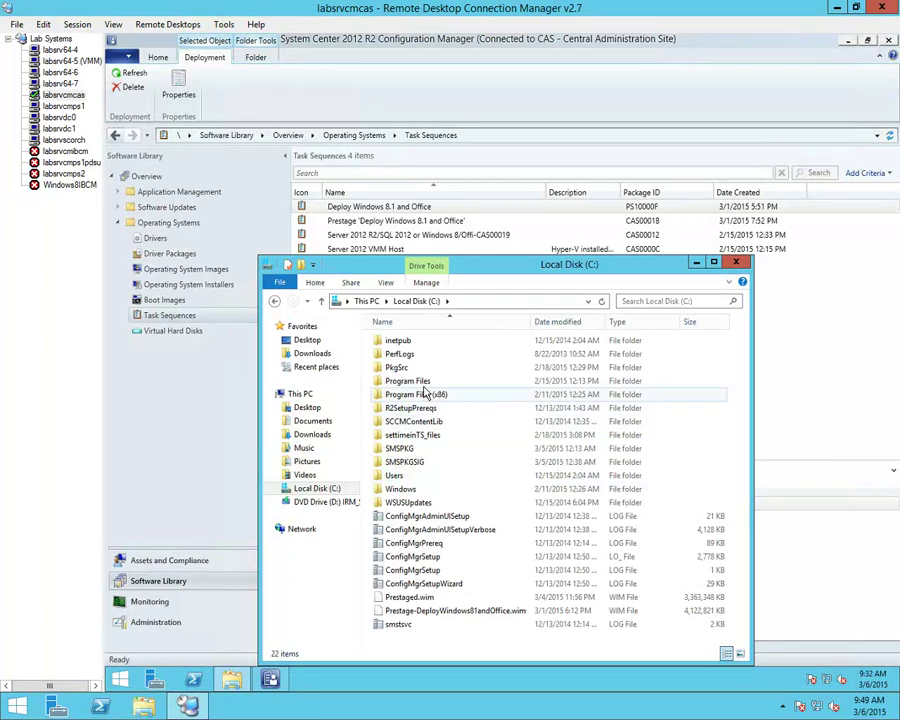
double_click(422, 384)
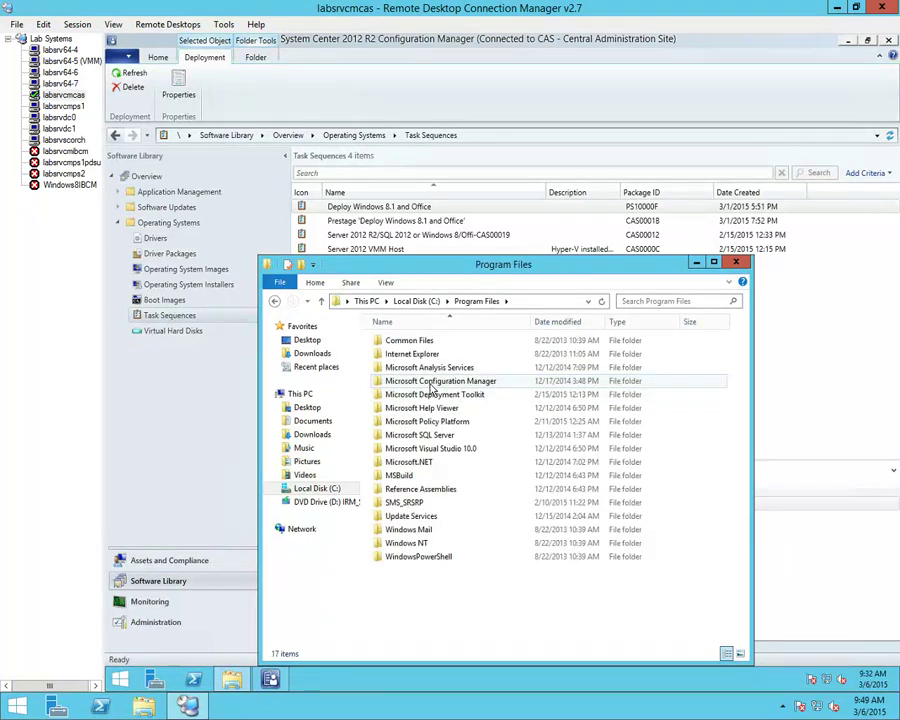
double_click(432, 384)
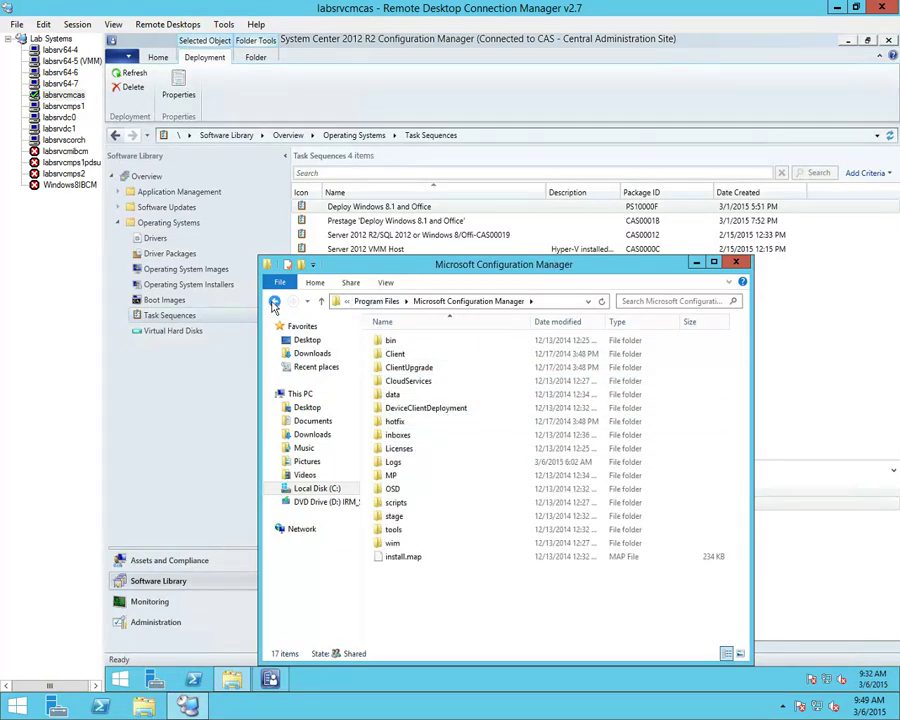
left_click(274, 301)
left_click(274, 301)
- Browse to Program Files (x86)\Microsoft Configuration Manager\AdminConsole\AdminUILog and open the CreateTsMedia log
double_click(410, 396)
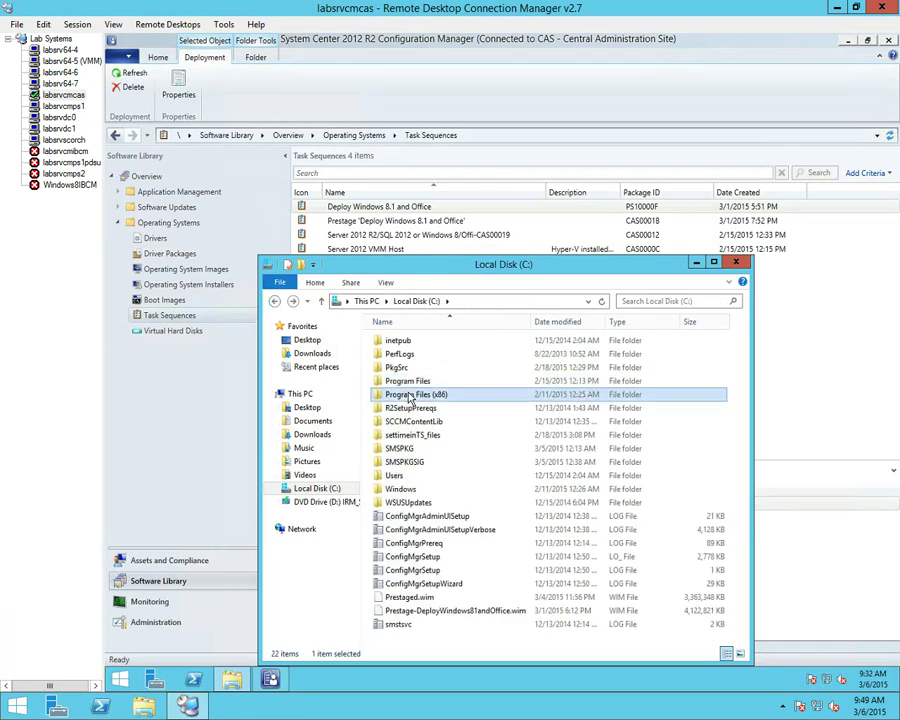
double_click(410, 396)
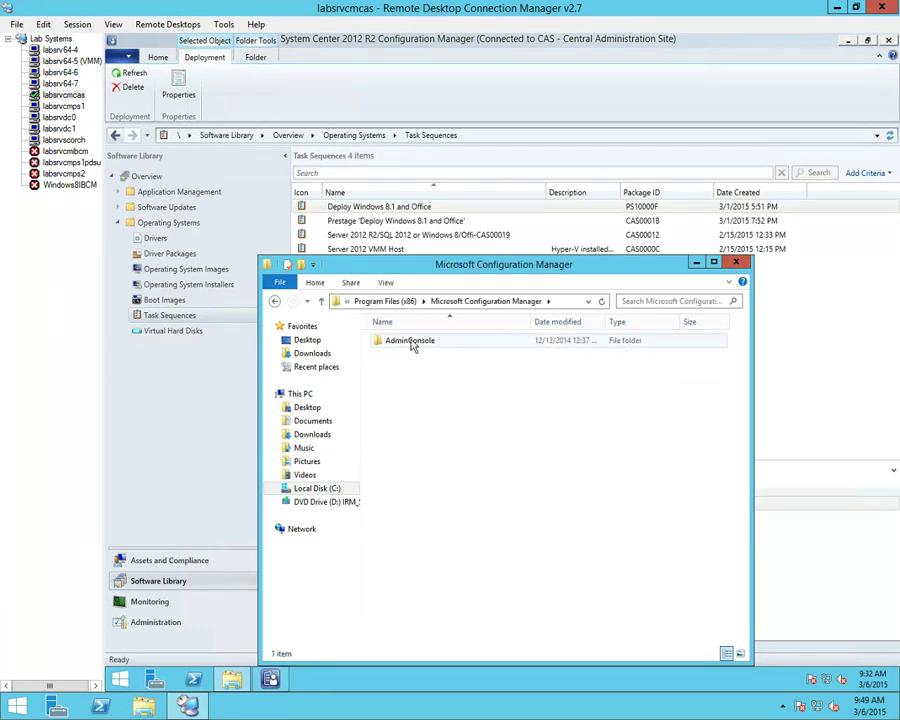
double_click(411, 342)
double_click(411, 342)
left_click(409, 341)
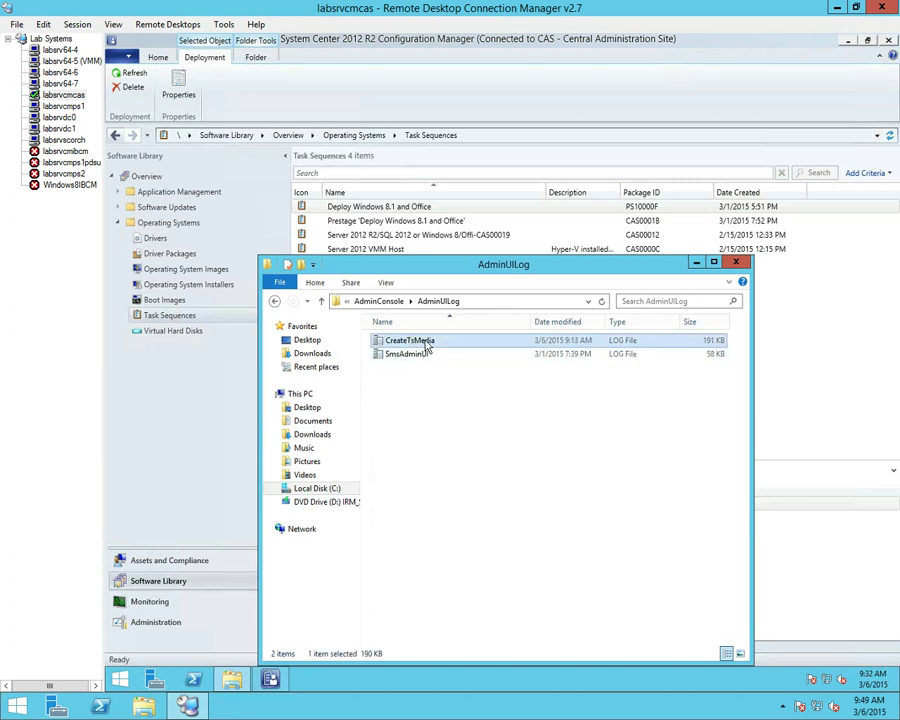
double_click(426, 344)
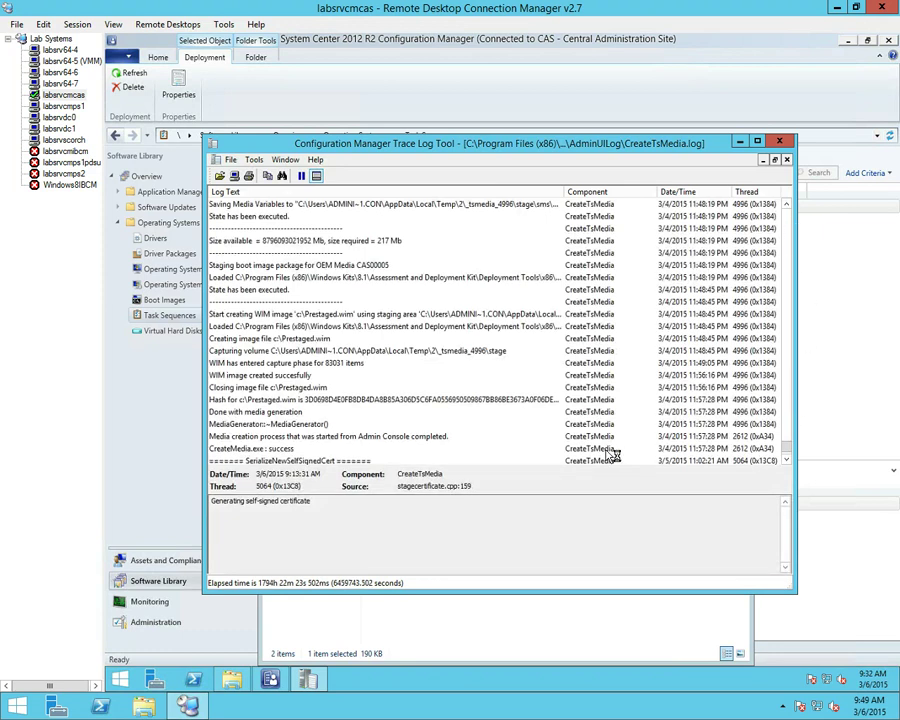
- Review the media creation entries in the CreateTsMedia log, then close the log viewer and File Explorer
scroll(543, 408, "up", 7)
scroll(545, 380, "up", 10)
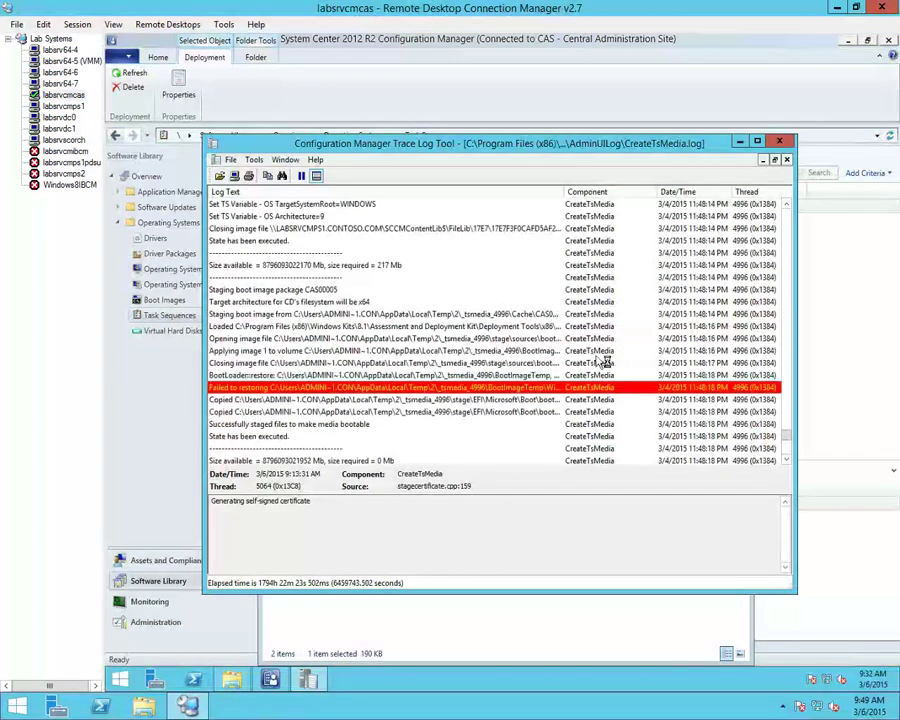
scroll(606, 355, "up", 6)
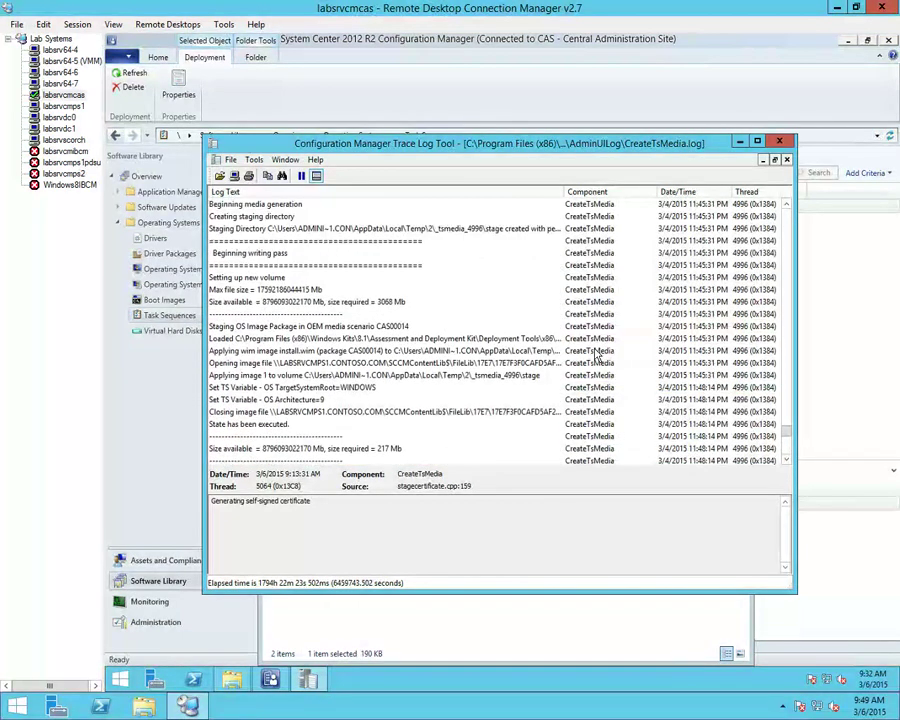
scroll(597, 355, "up", 3)
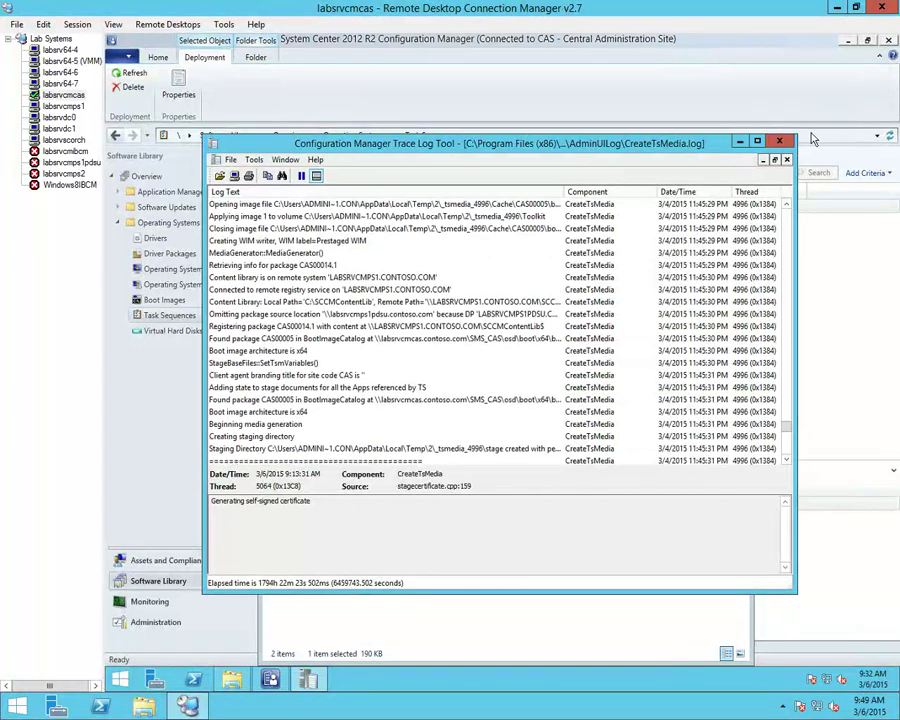
left_click(782, 143)
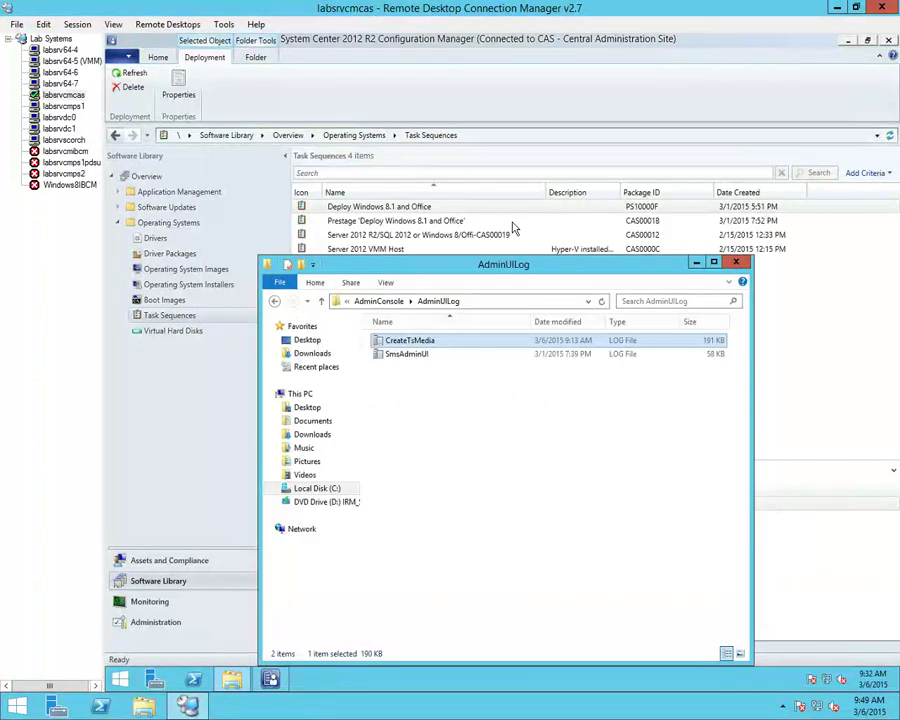
left_click(738, 262)
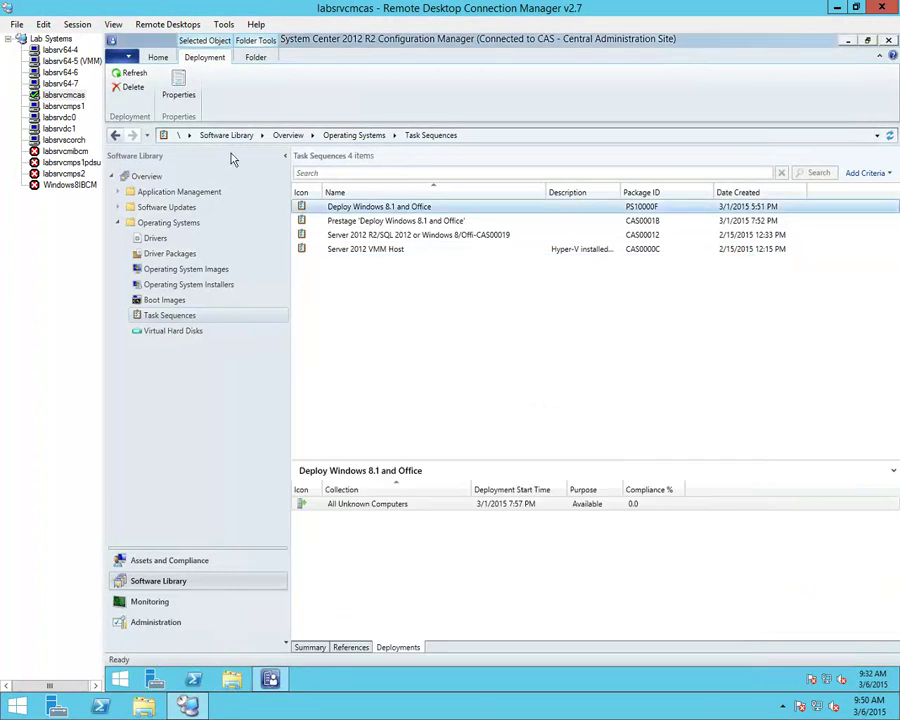
- Return to the labsrv64-4 server and highlight OSDUseAlreadyDeployedImage: TRUE in the open smsts log
left_click(52, 48)
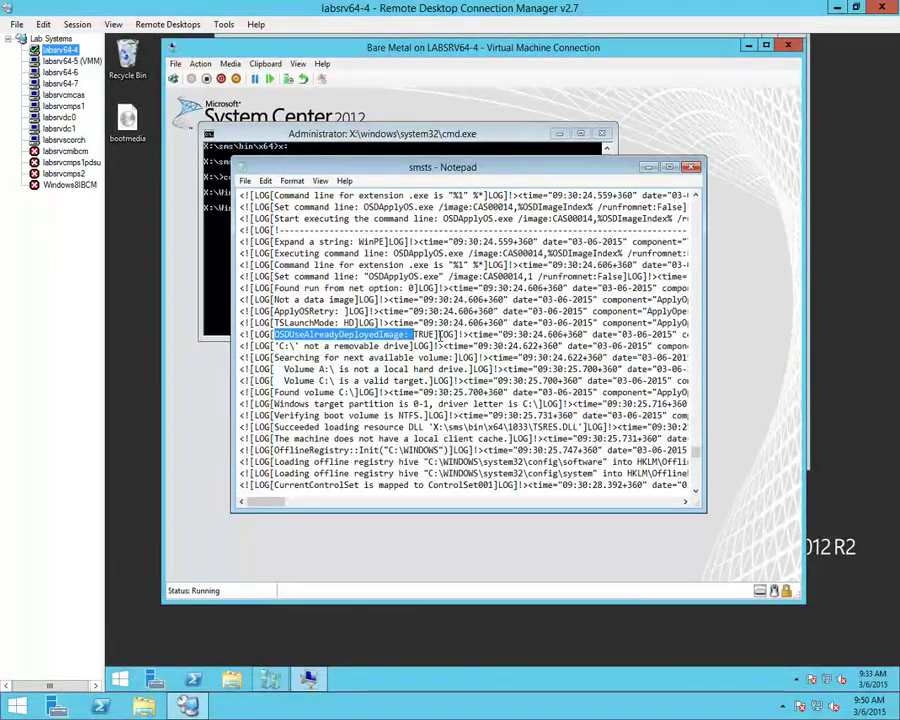
left_click(396, 340)
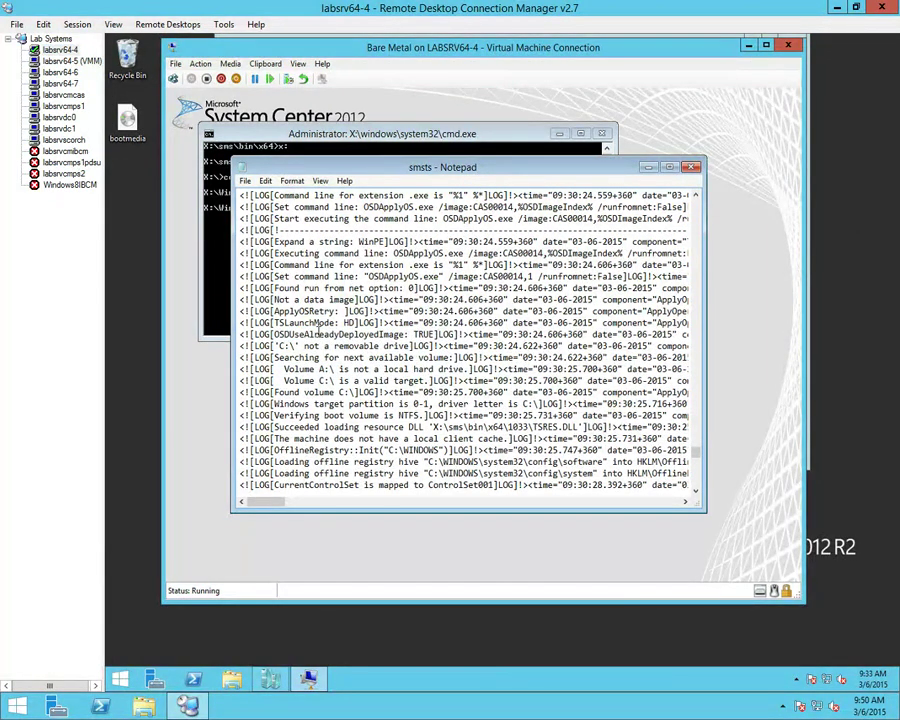
left_click_drag(436, 334, 270, 334)
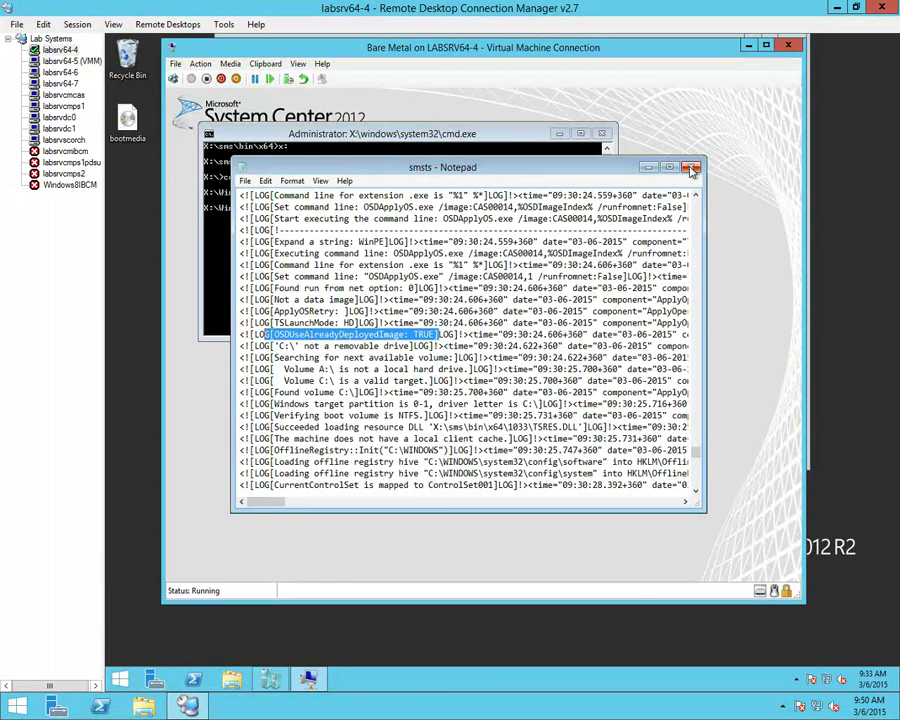
- Close smsts.log, reopen it by rerunning the last command in the command prompt, and examine its final entries
key("alt+F4")
left_click(390, 218)
key("Up")
key("Return")
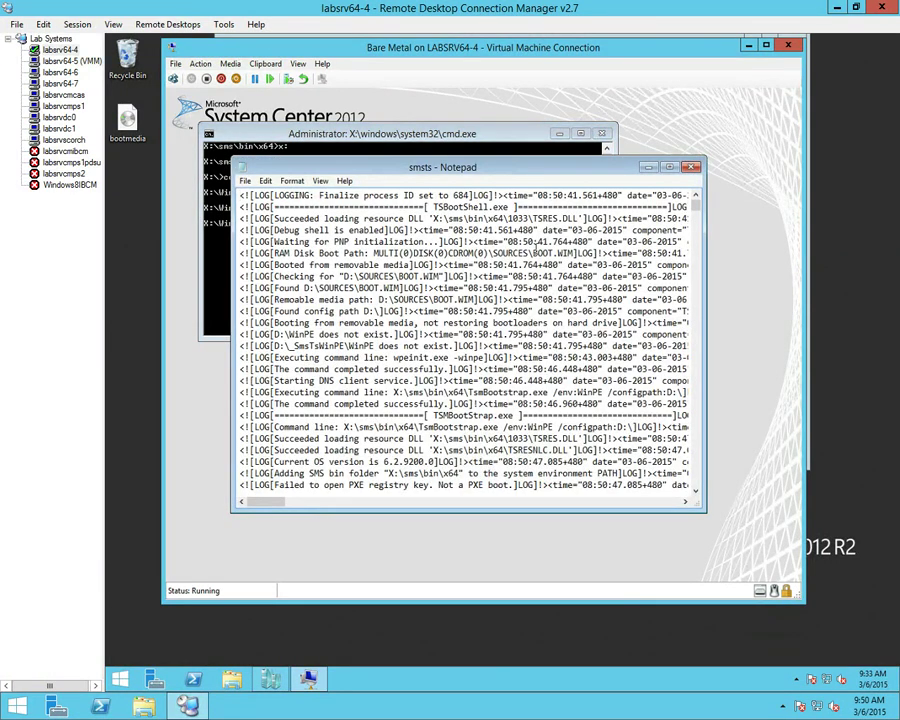
left_click_drag(697, 207, 697, 505)
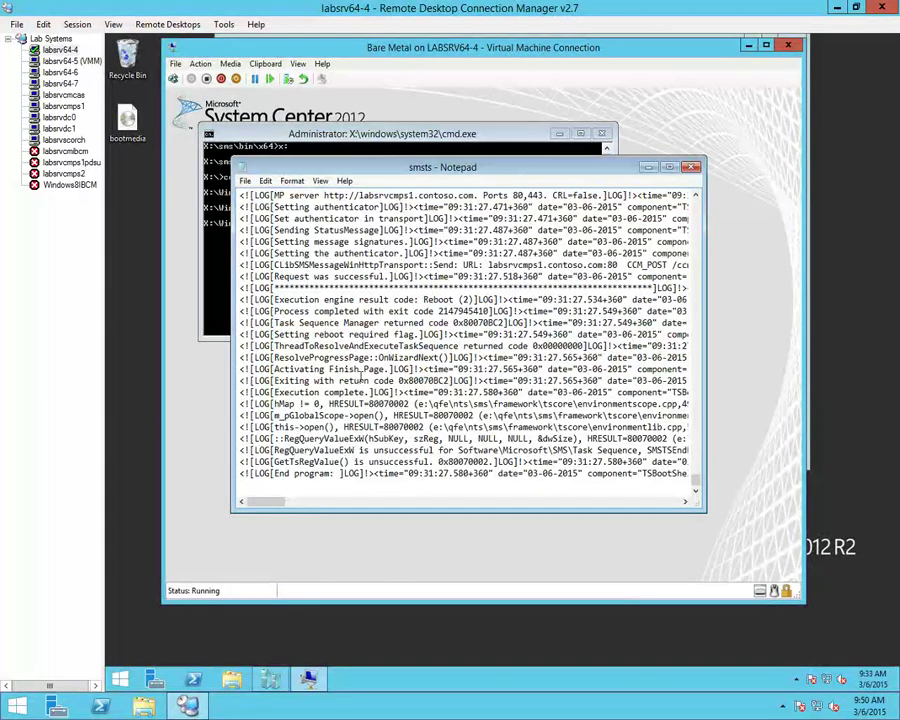
scroll(361, 370, "up", 3)
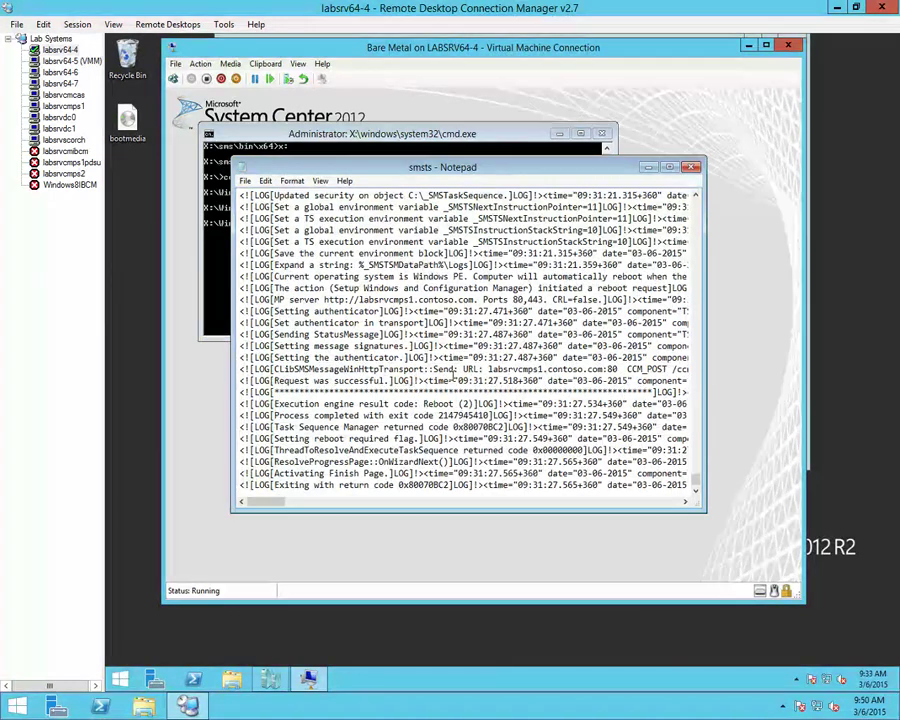
- Trace the Setup Windows and Configuration Manager entries backward and highlight the SMS client source resolution and local cache lines for package CAS00002
scroll(446, 376, "up", 4)
scroll(360, 260, "up", 1)
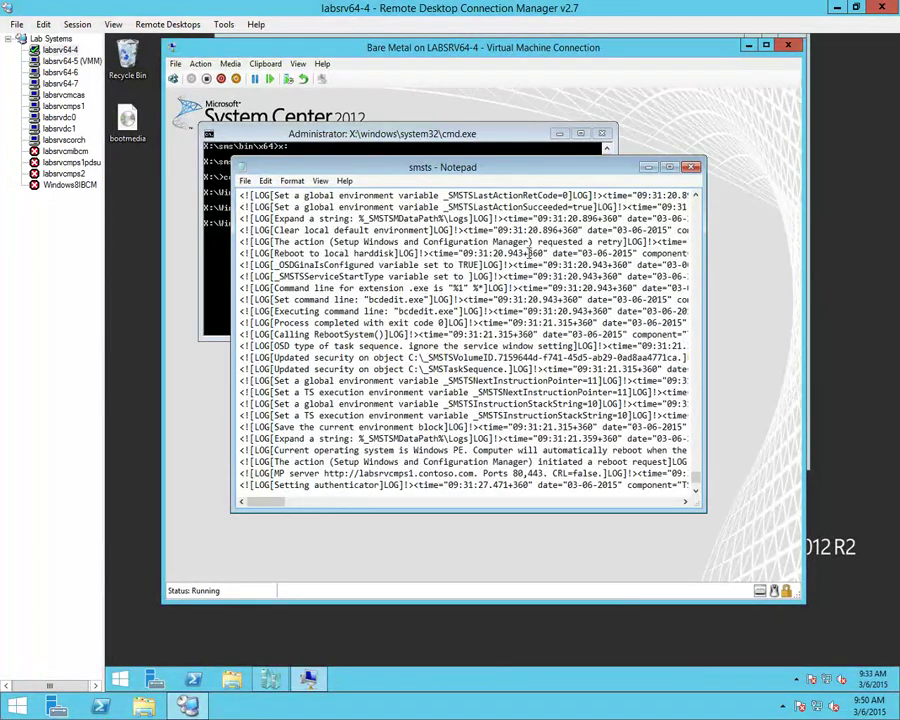
scroll(413, 277, "up", 1)
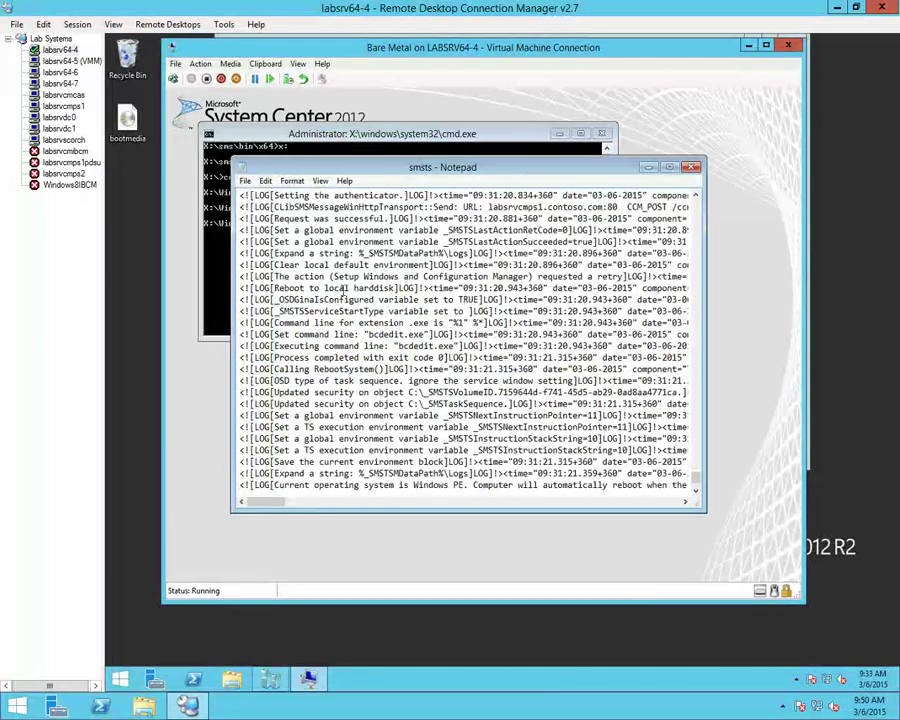
scroll(345, 296, "up", 4)
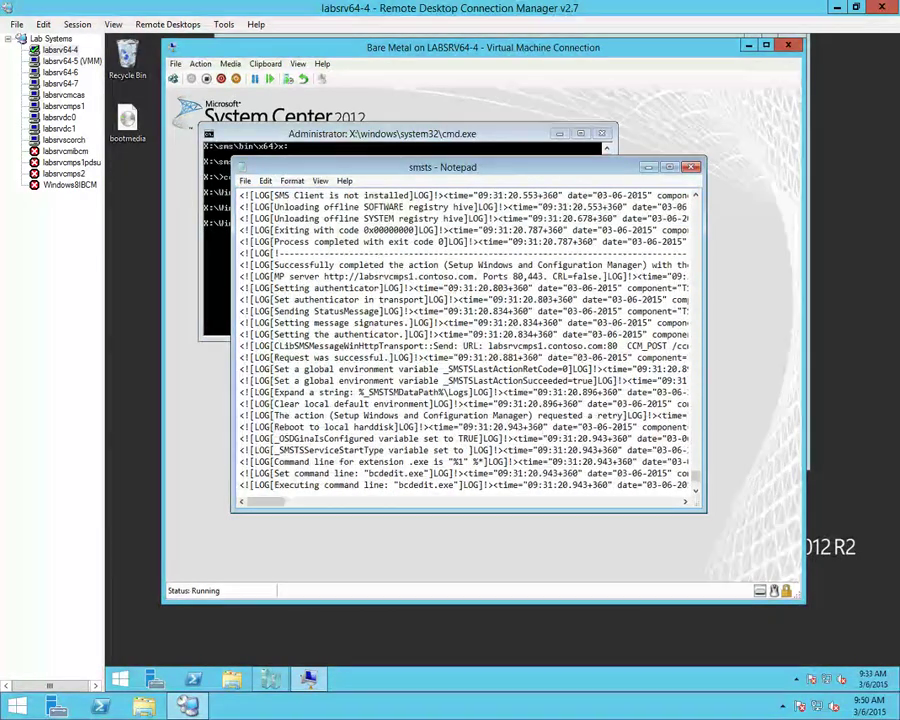
scroll(395, 273, "up", 10)
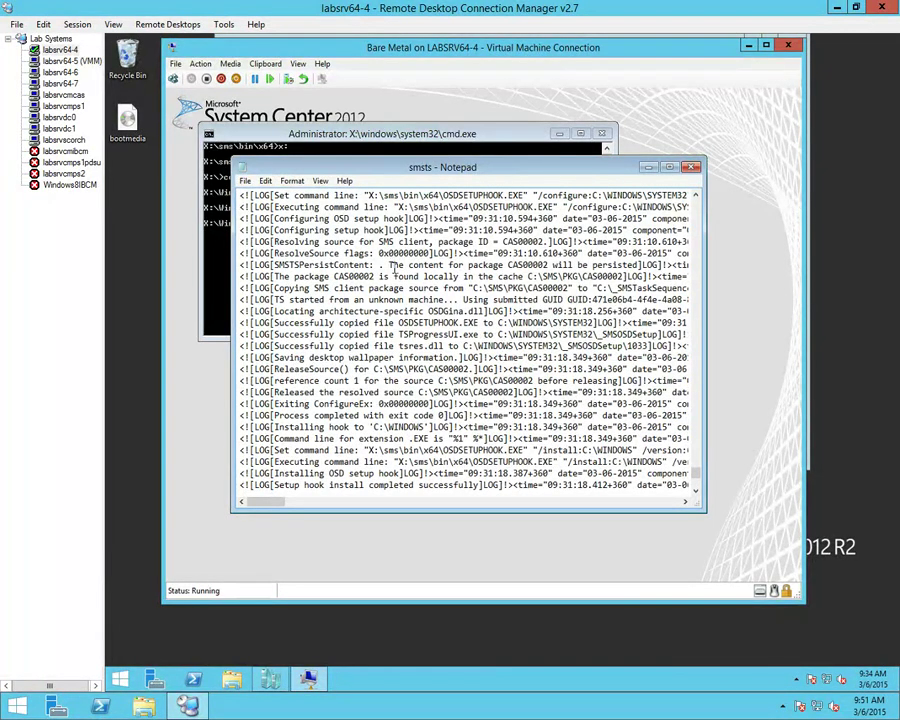
scroll(394, 267, "up", 1)
scroll(401, 226, "up", 1)
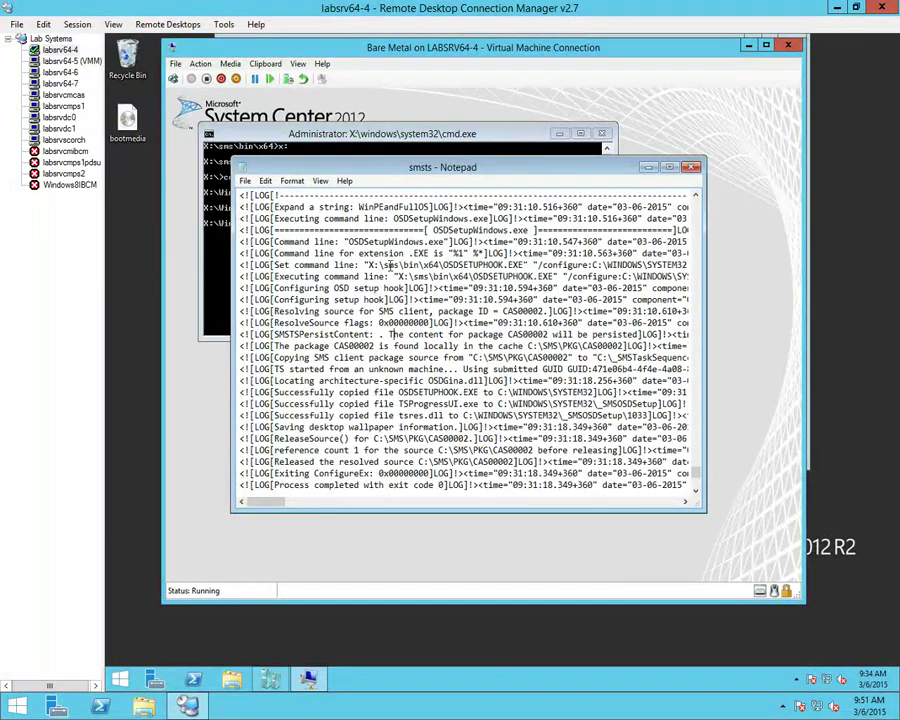
scroll(430, 245, "up", 1)
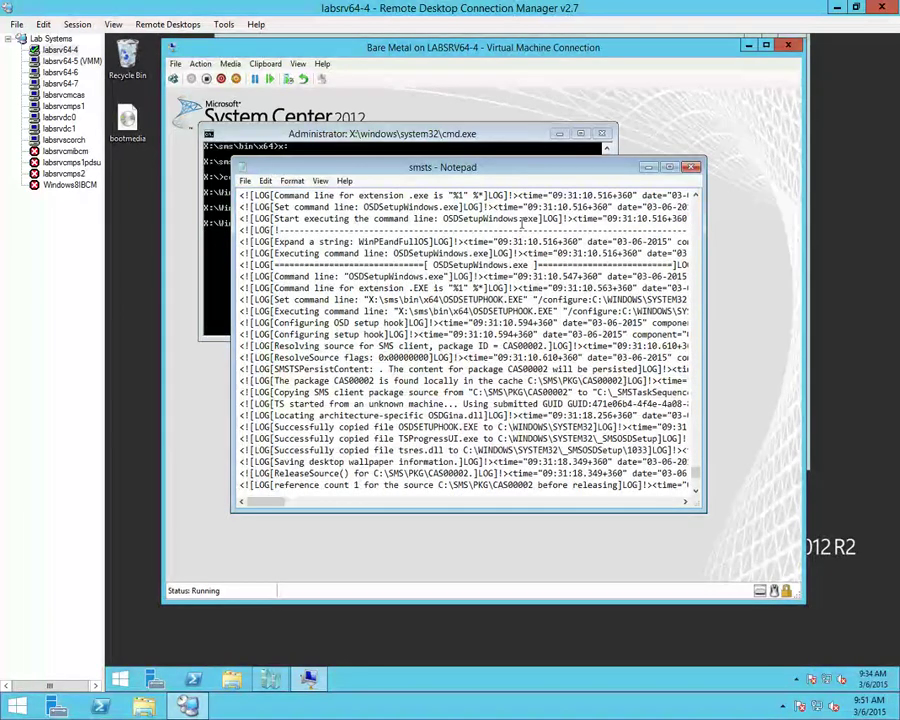
scroll(476, 250, "down", 1)
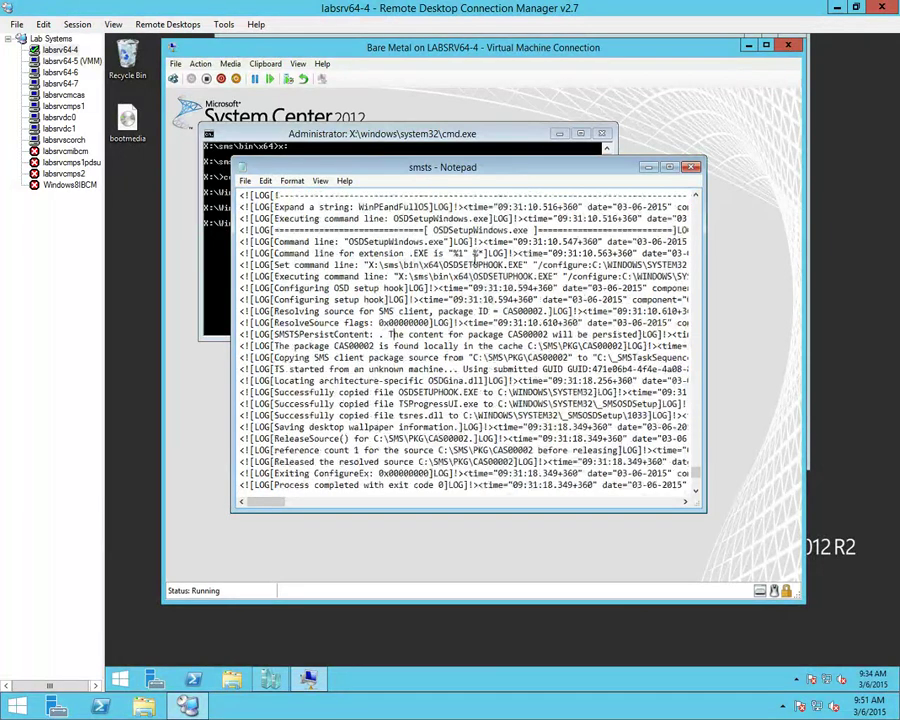
scroll(476, 253, "down", 1)
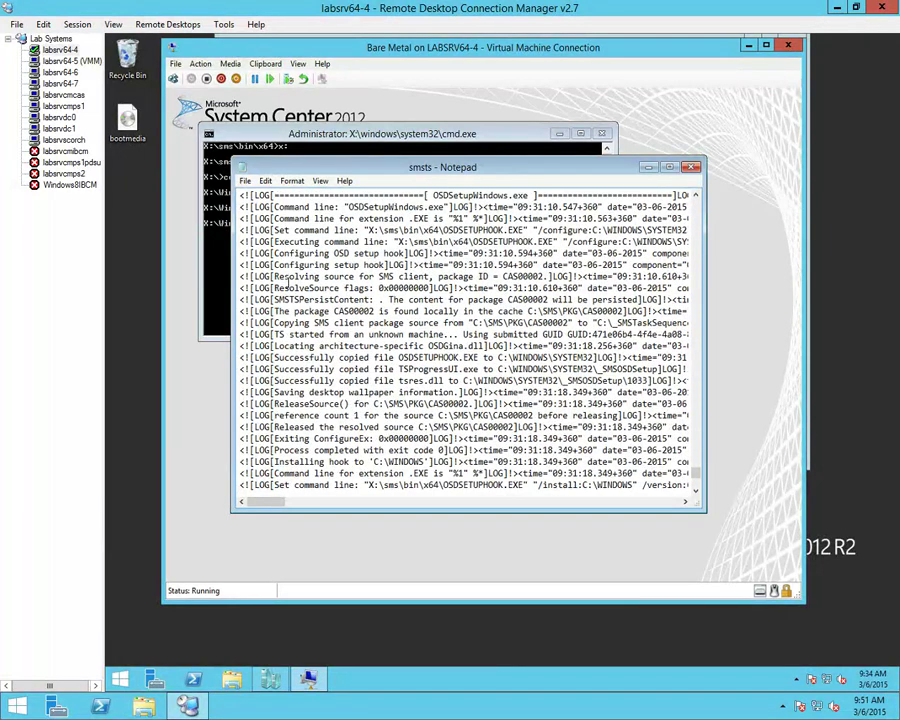
left_click_drag(284, 275, 527, 275)
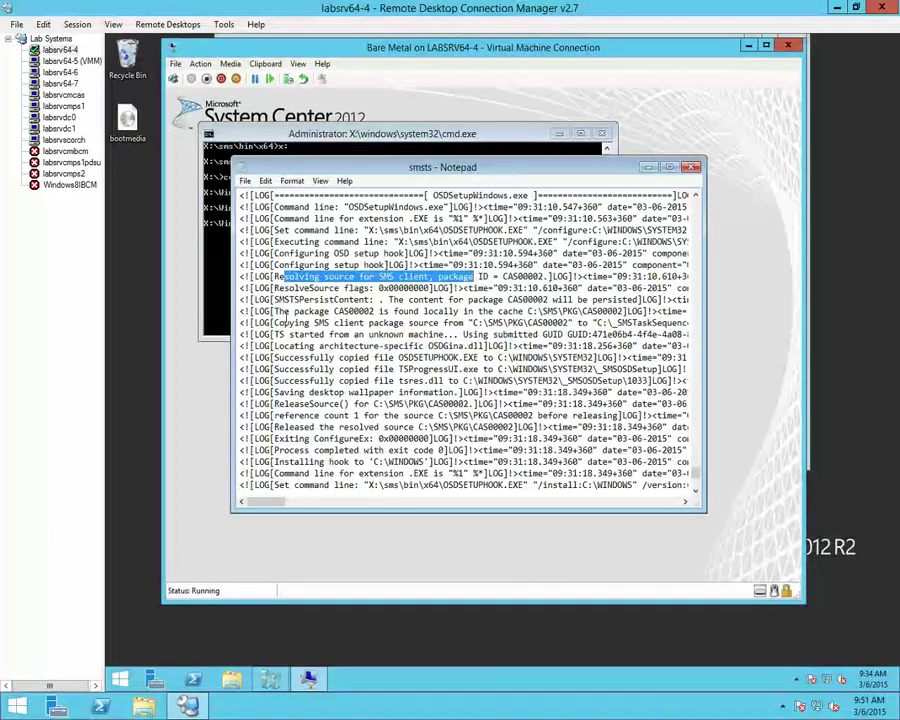
left_click_drag(292, 311, 465, 311)
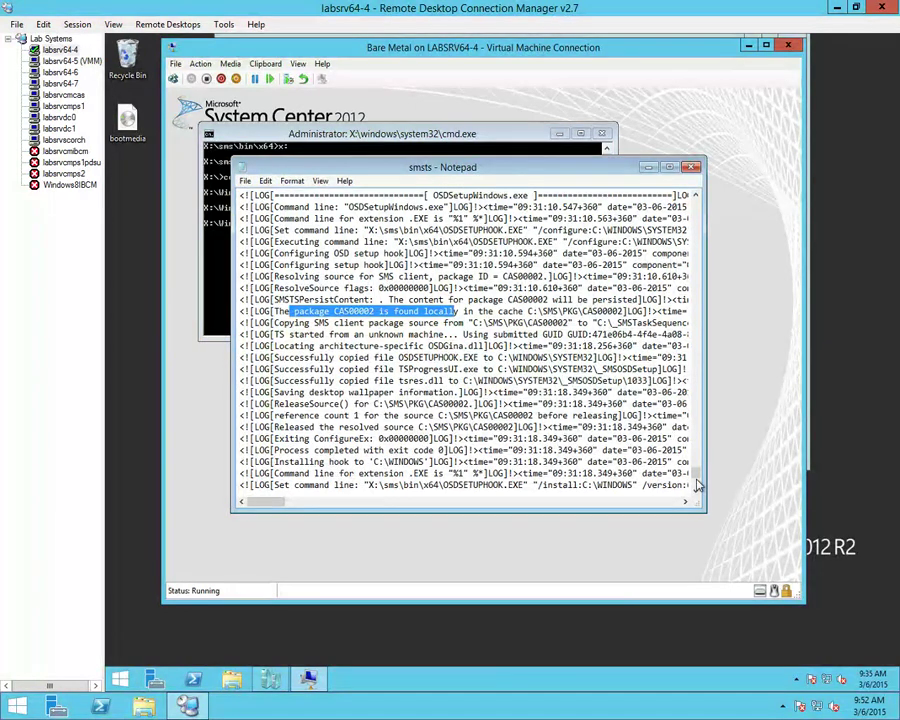
- Search smsts.log from its beginning for "oemmedia" and dismiss the search dialog at the first match
left_click_drag(698, 482, 700, 203)
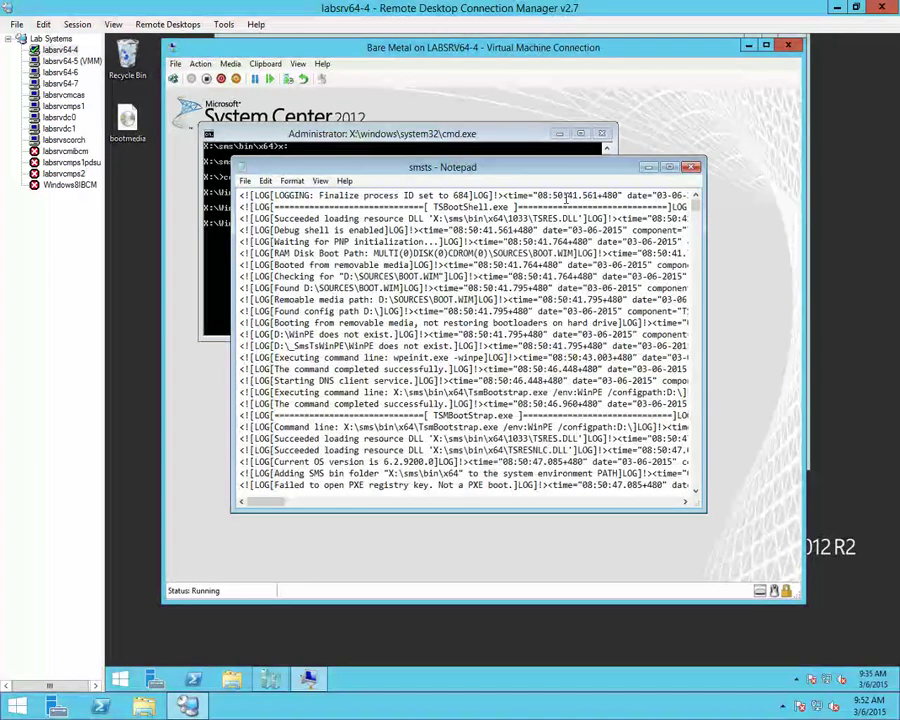
key("ctrl+f")
type("commad")
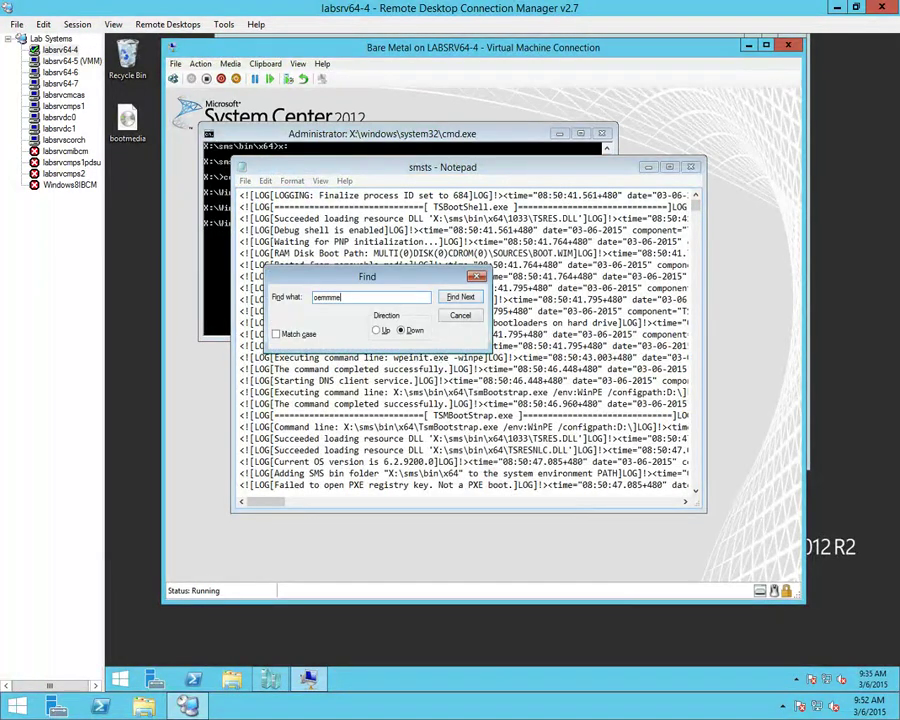
type("ia")
key("Return")
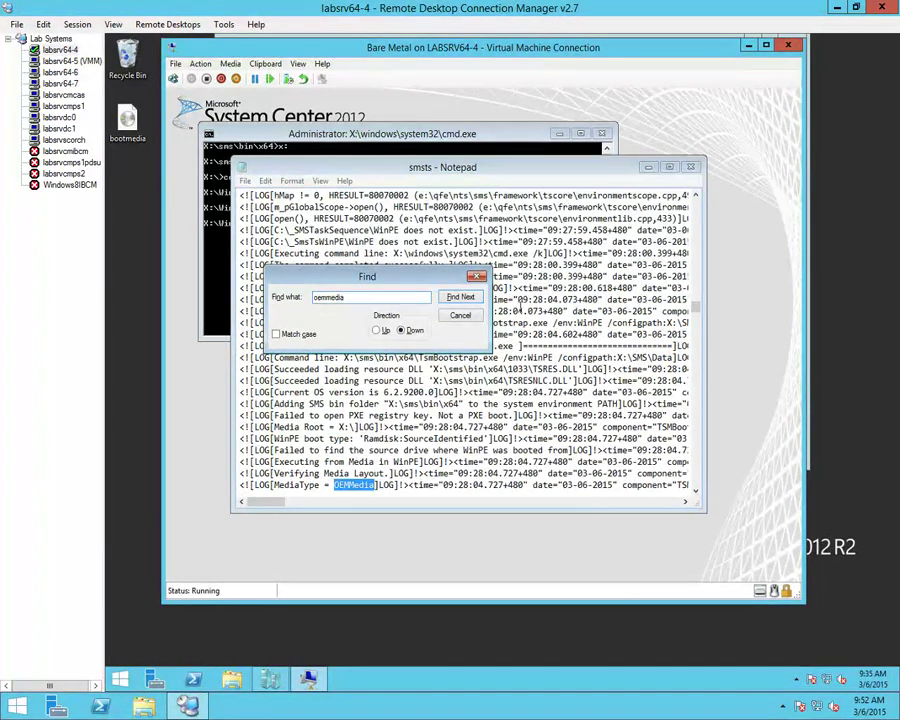
left_click(462, 316)
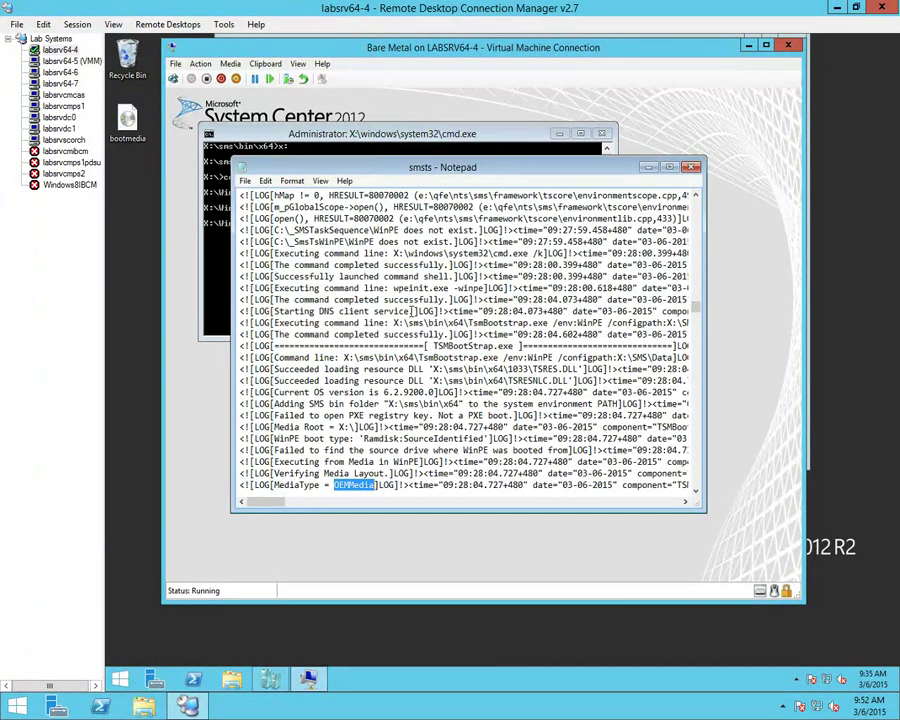
- Step through the remaining "oemmedia" matches in the log, then close smsts.log
scroll(402, 310, "down", 3)
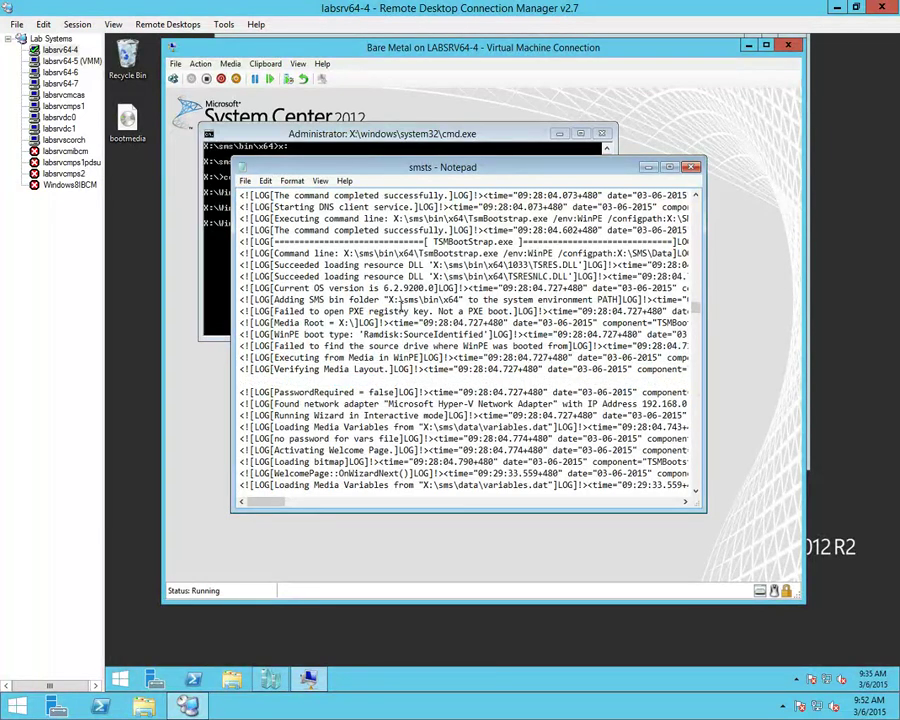
key("F3")
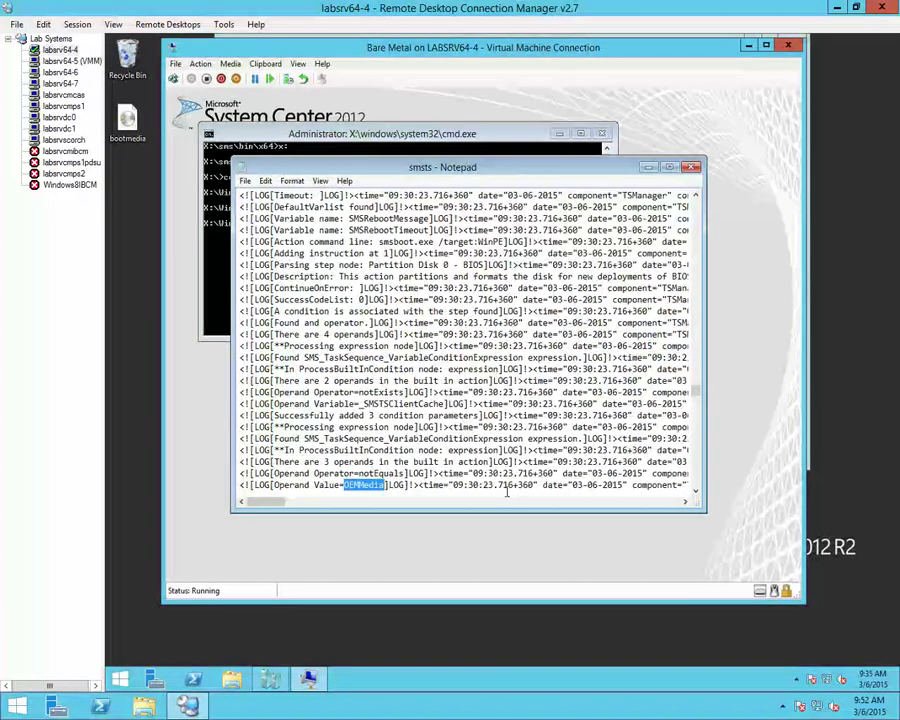
key("F3")
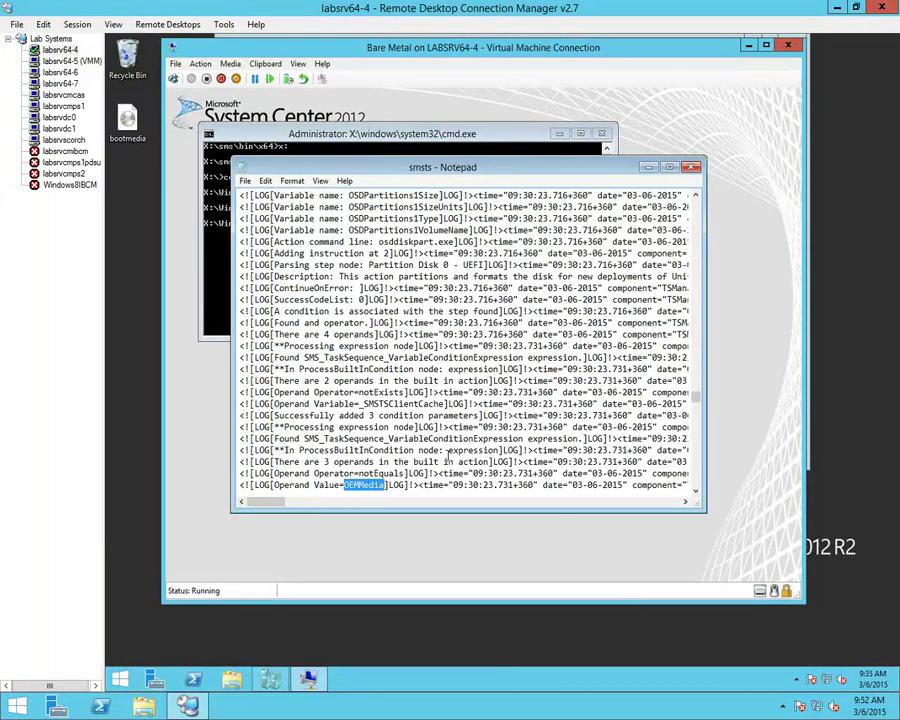
key("F3")
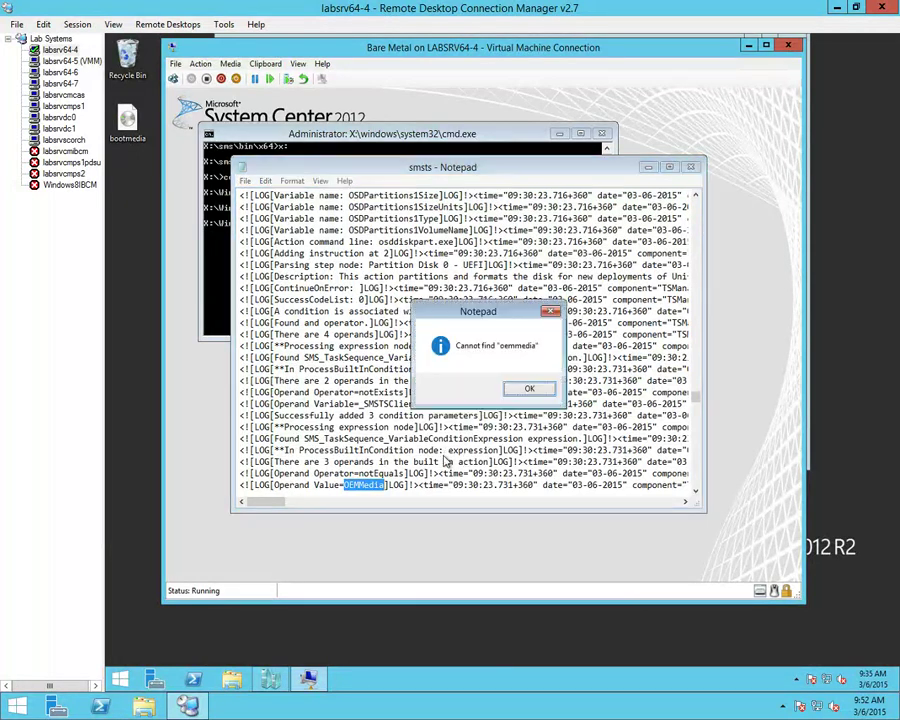
left_click(529, 388)
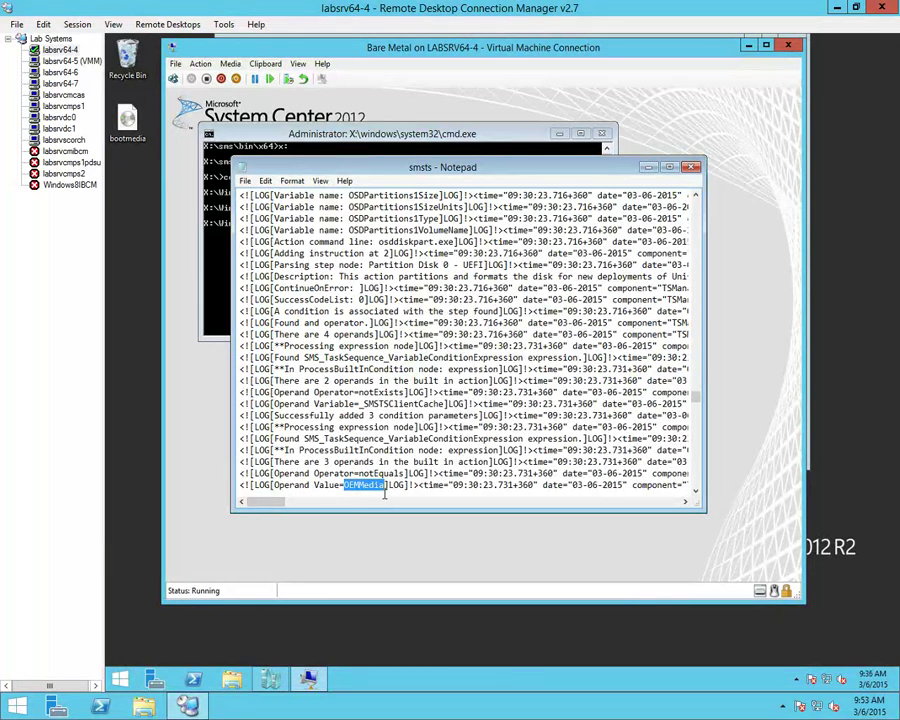
left_click(697, 168)
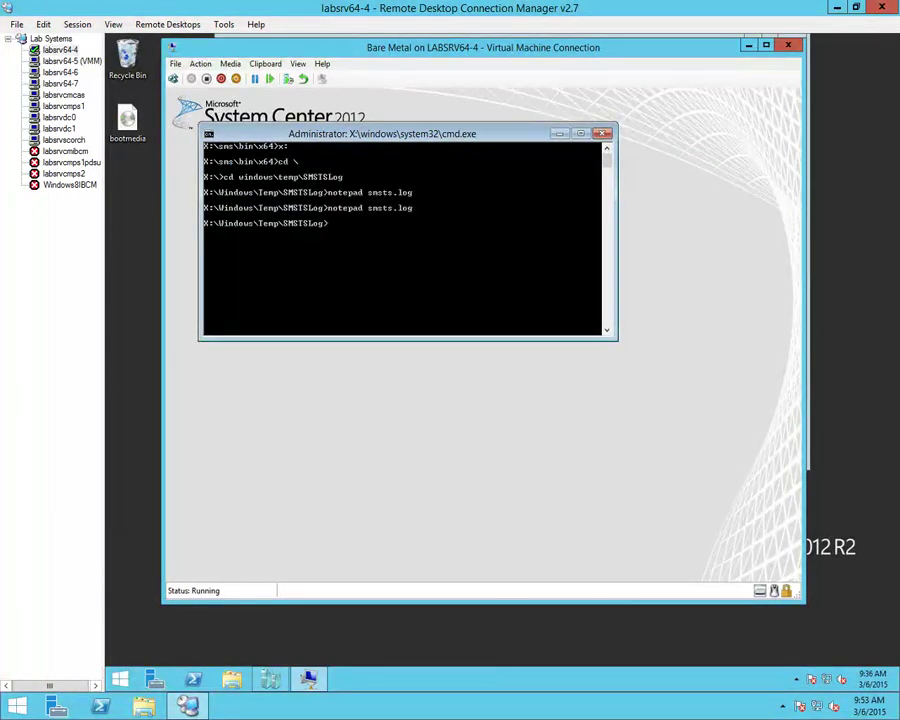